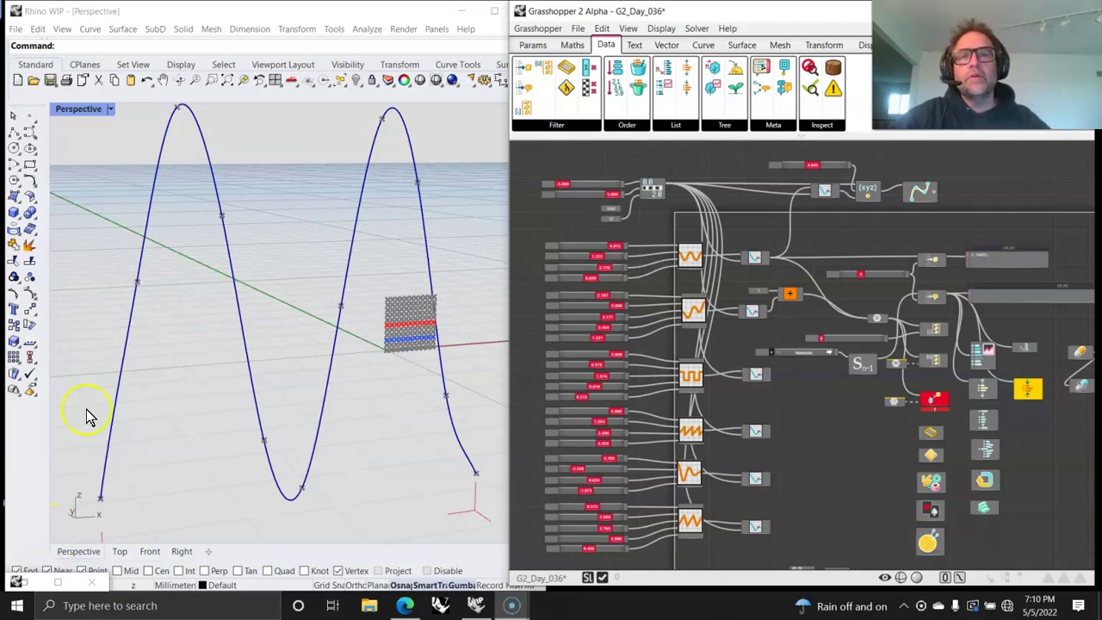
# Step: Lower the amplitude (a) slider feeding the Cosine From Arguments component slightly
pyautogui.click(534, 47)
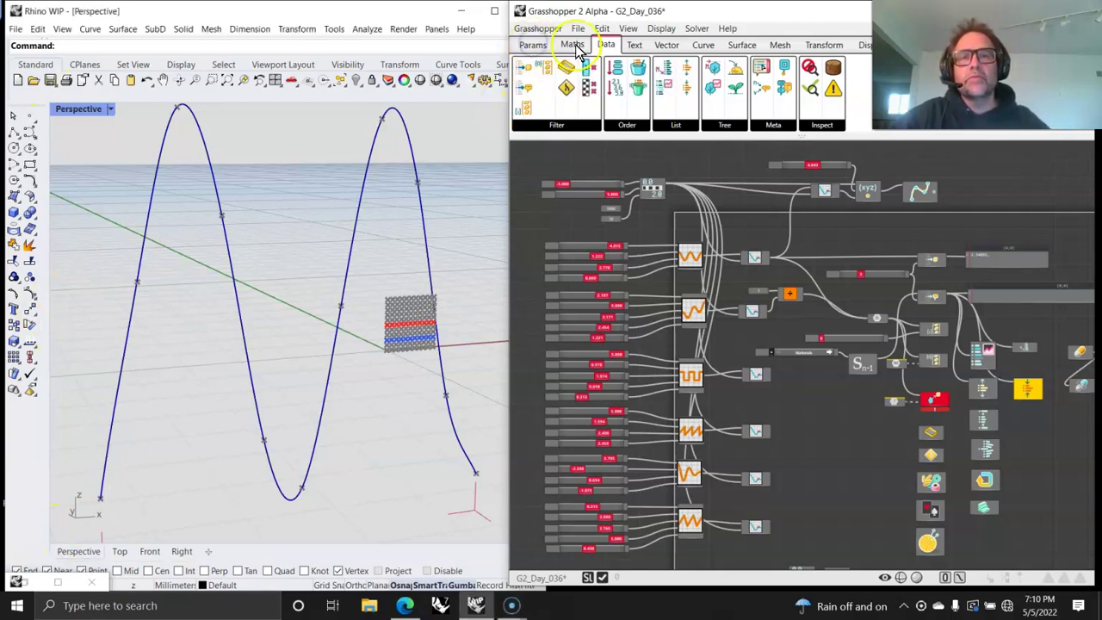
pyautogui.click(574, 47)
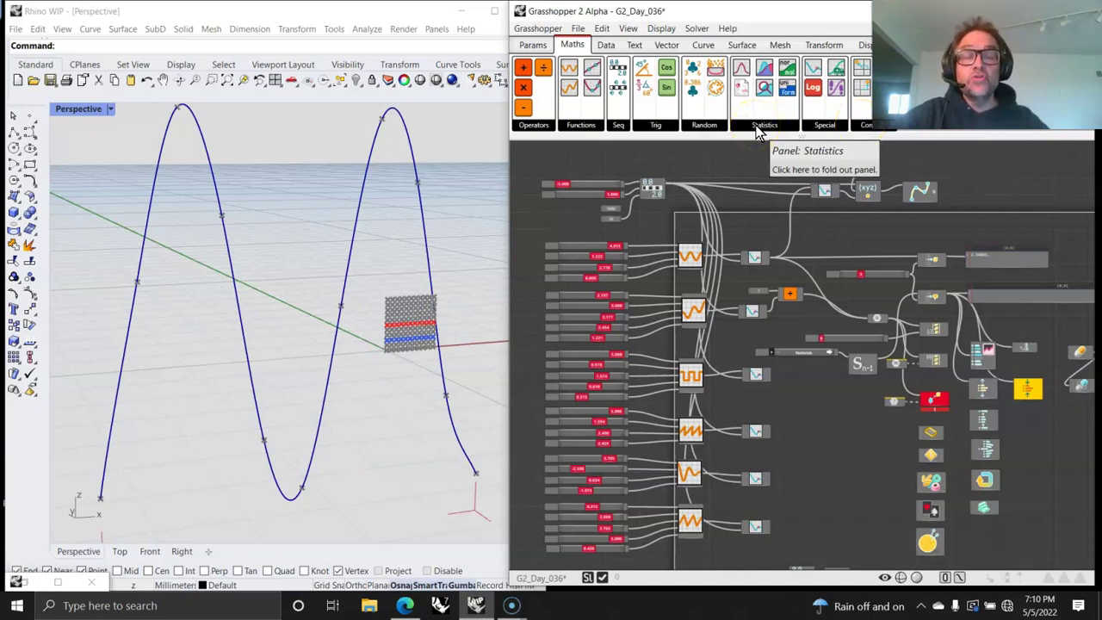
pyautogui.click(783, 297)
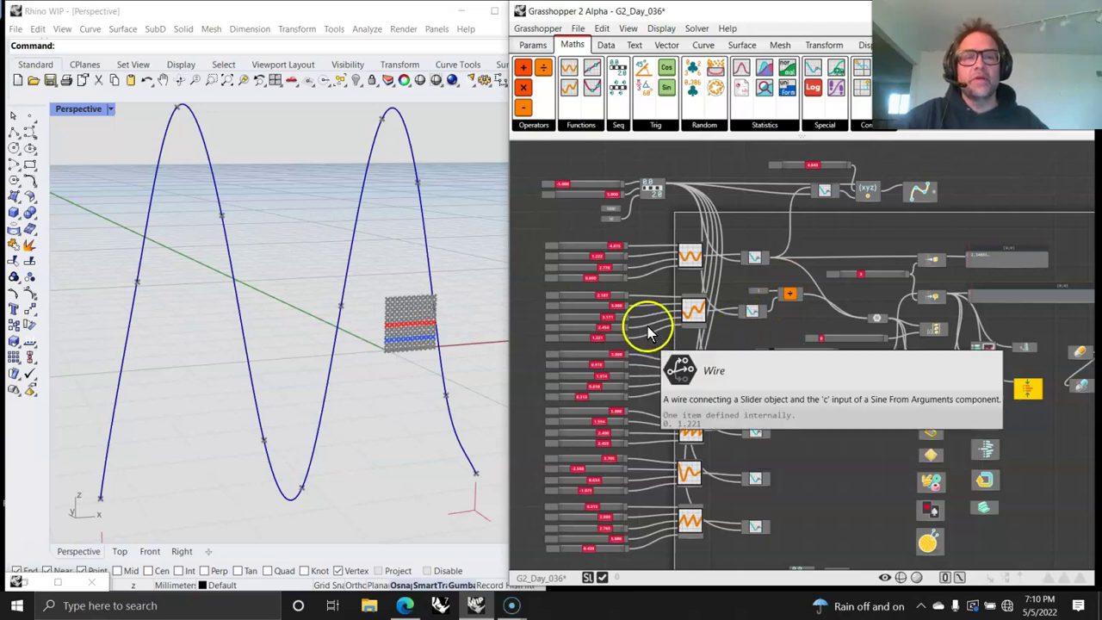
pyautogui.scroll(4, 675, 270)
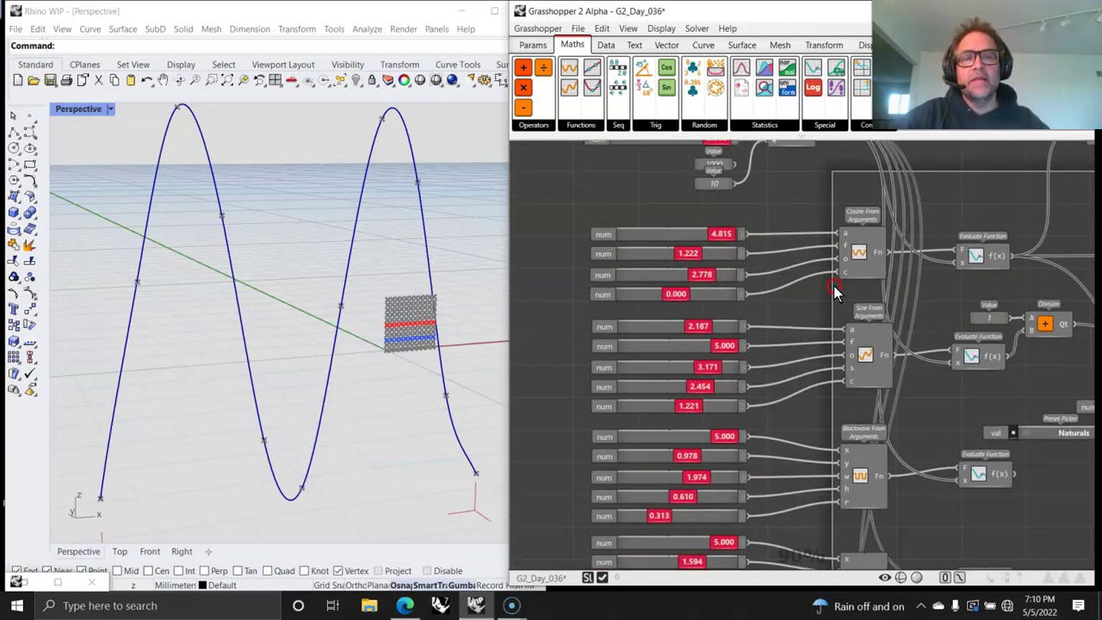
pyautogui.moveTo(762, 235); pyautogui.dragTo(748, 230)
pyautogui.moveTo(805, 293); pyautogui.dragTo(824, 319, button='right')
pyautogui.scroll(3, 759, 384)
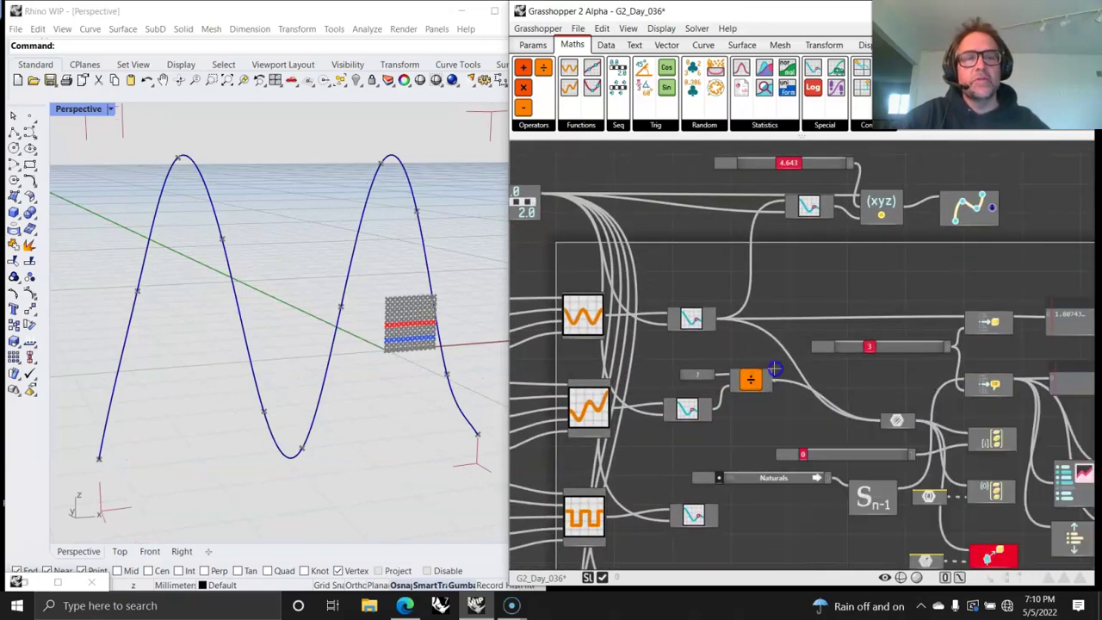
# Step: Rewire the curve definition to plot the Division result in place of the cosine values, and lower a slider feeding Sine From Arguments
pyautogui.moveTo(785, 202); pyautogui.dragTo(785, 202)
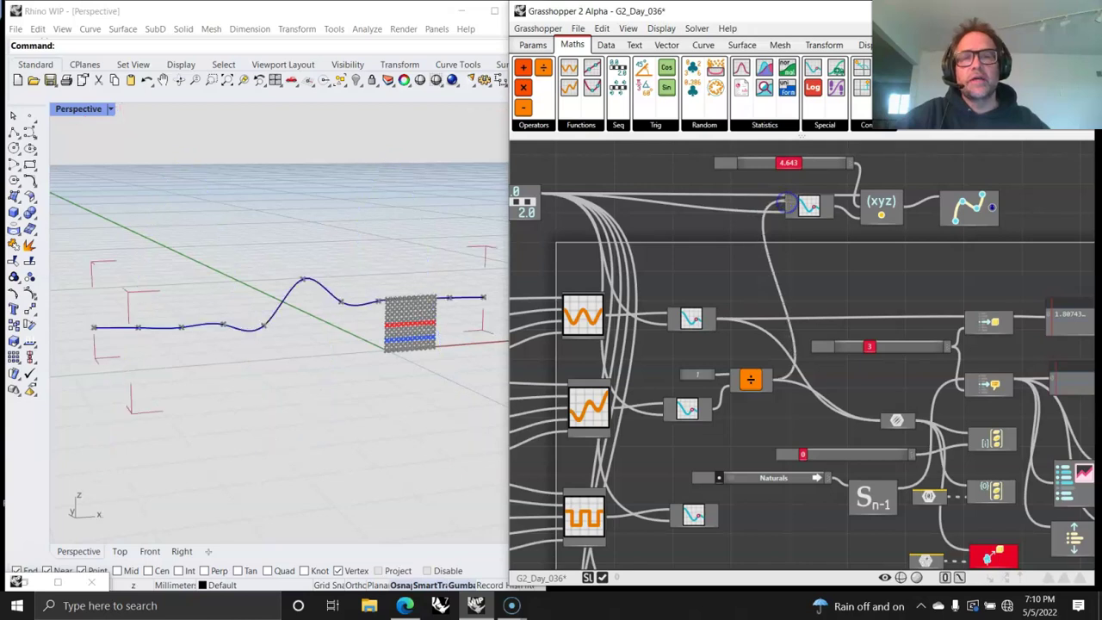
pyautogui.moveTo(347, 326); pyautogui.dragTo(360, 335, button='right')
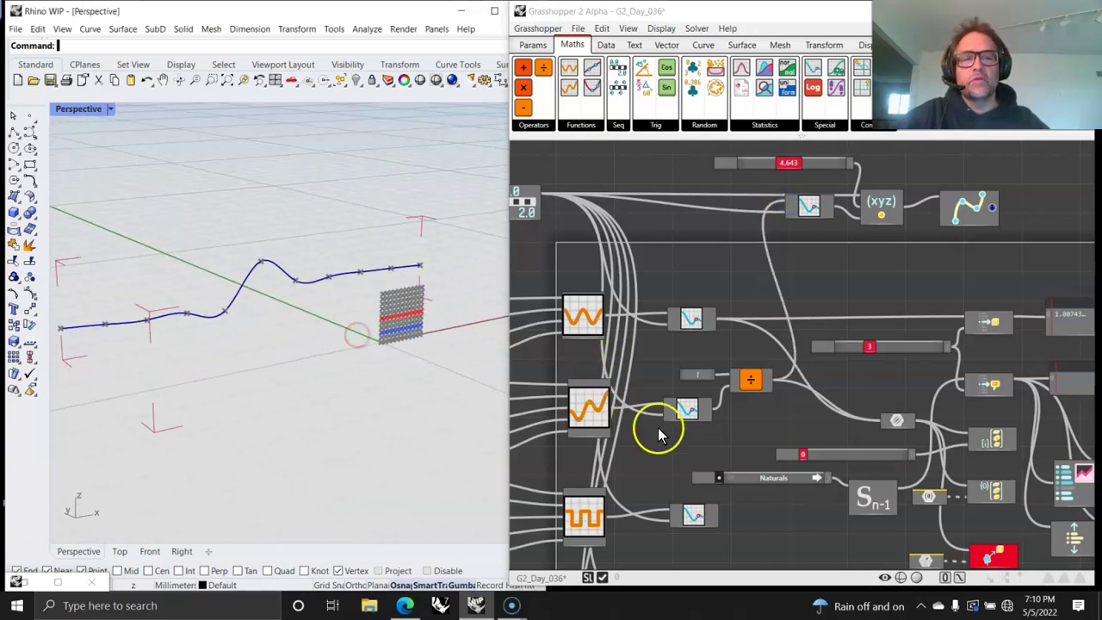
pyautogui.moveTo(681, 437); pyautogui.dragTo(727, 407, button='right')
pyautogui.scroll(5, 729, 369)
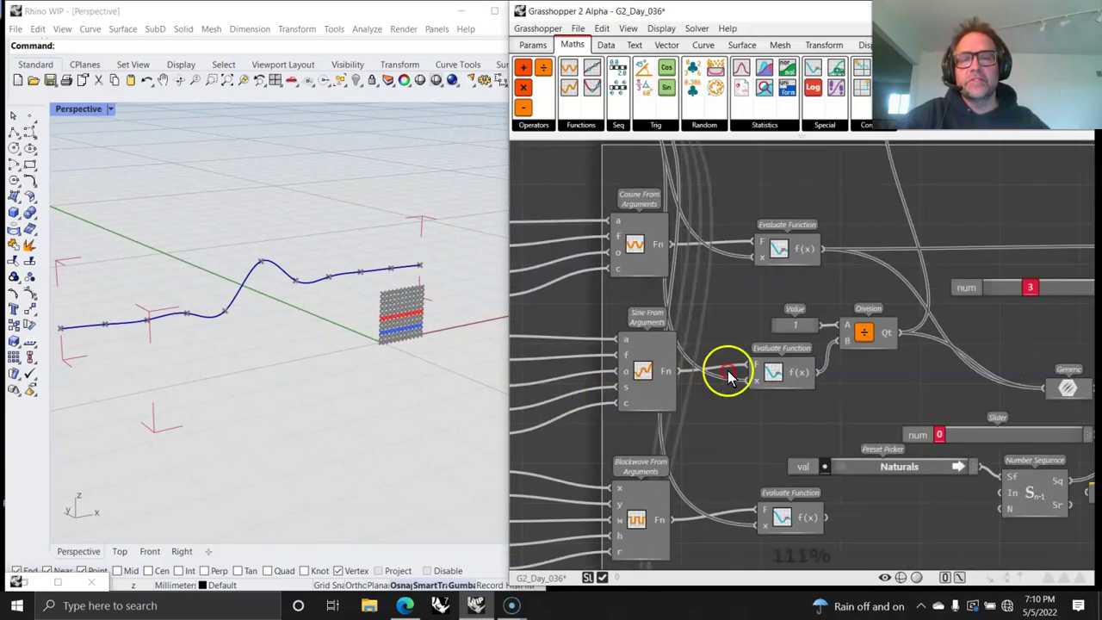
pyautogui.moveTo(723, 335); pyautogui.dragTo(704, 334)
pyautogui.moveTo(882, 399); pyautogui.dragTo(716, 336, button='right')
# Step: Examine the available Maths function components and the data components downstream of the Division component
pyautogui.scroll(-4, 709, 370)
pyautogui.scroll(2, 696, 381)
pyautogui.click(576, 125)
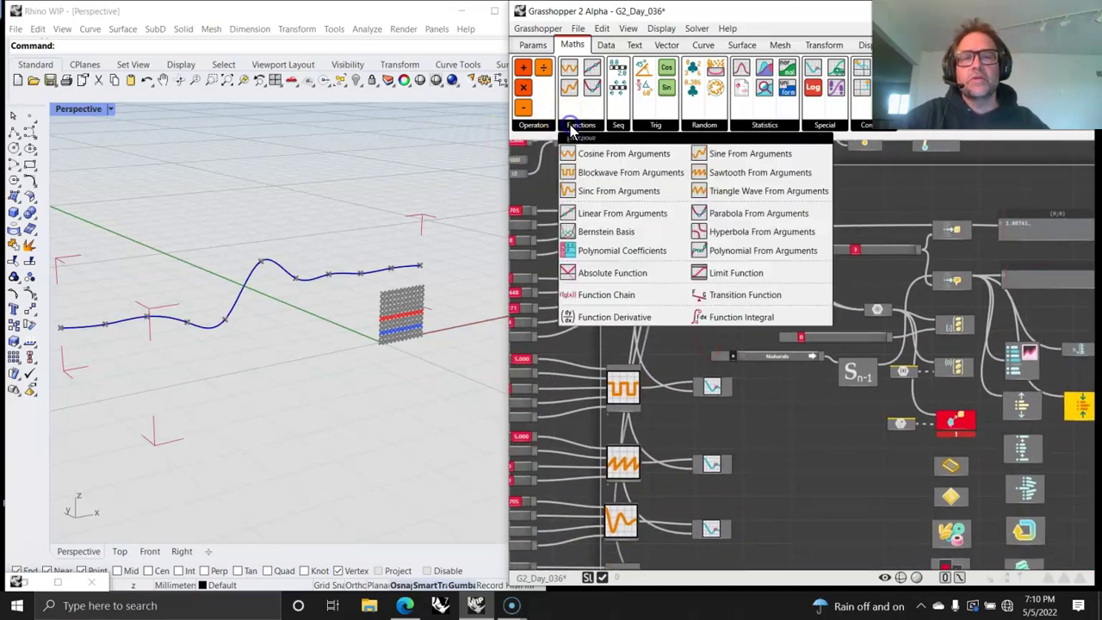
pyautogui.moveTo(698, 460); pyautogui.dragTo(708, 438, button='right')
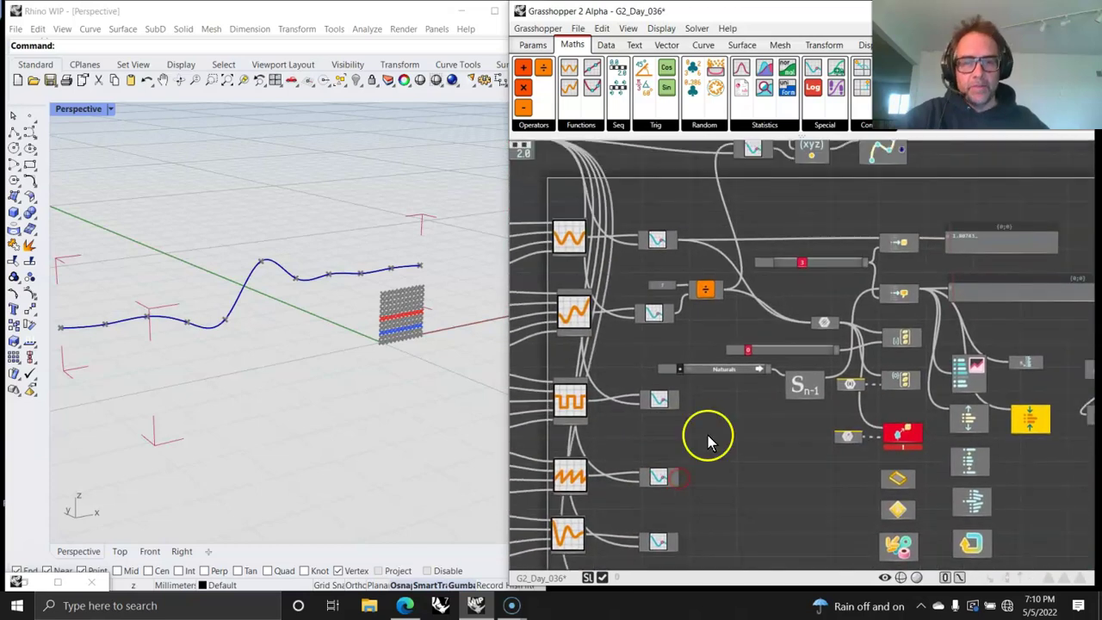
pyautogui.moveTo(804, 405); pyautogui.dragTo(740, 474, button='right')
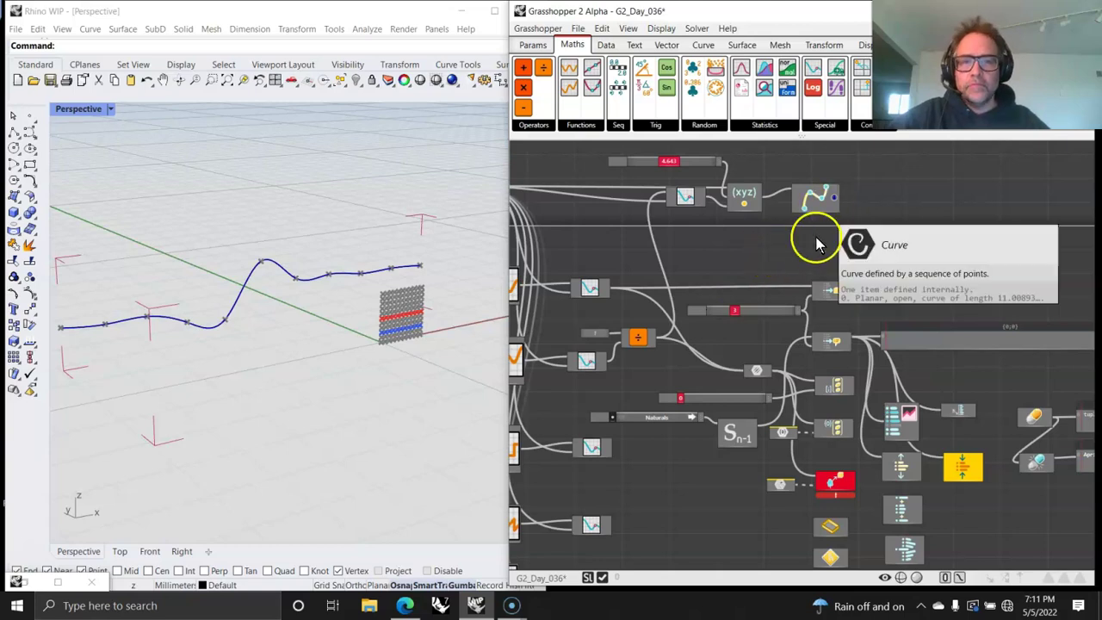
pyautogui.moveTo(763, 263); pyautogui.dragTo(672, 292, button='right')
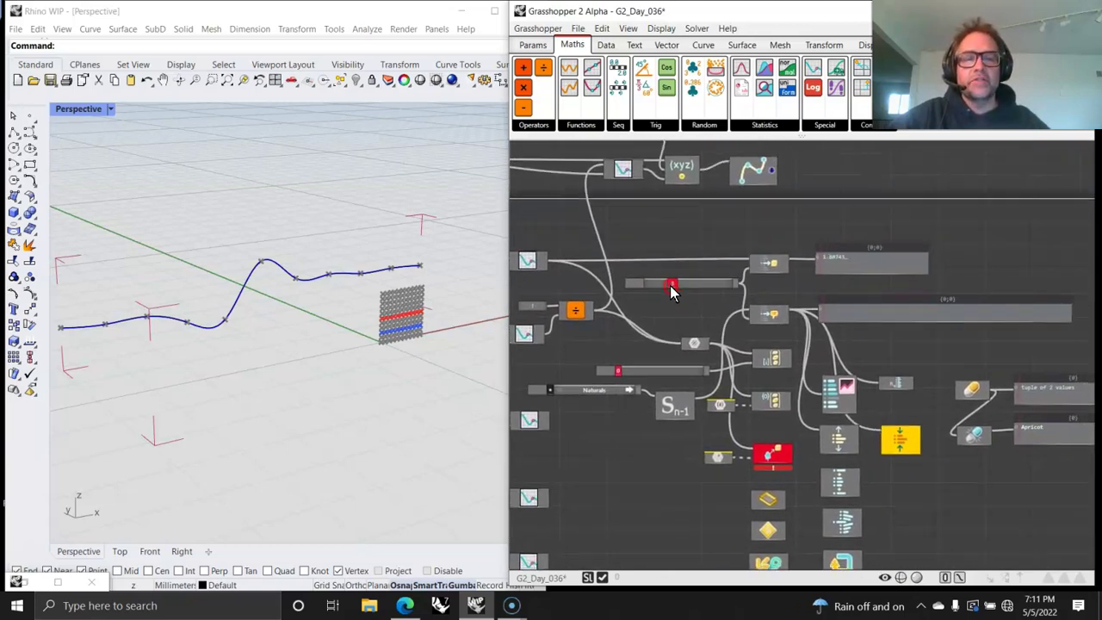
pyautogui.scroll(5, 610, 315)
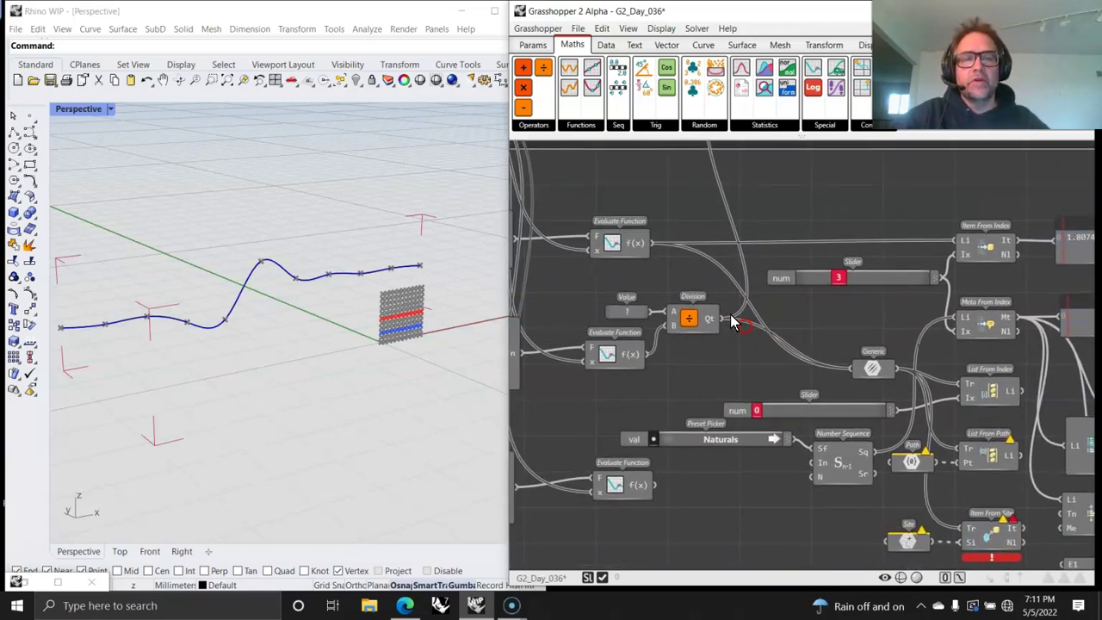
pyautogui.moveTo(872, 368); pyautogui.dragTo(754, 297, button='right')
pyautogui.moveTo(754, 297)
pyautogui.mouseDown()
pyautogui.moveTo(832, 322)
pyautogui.moveTo(773, 291)
pyautogui.mouseUp()
pyautogui.moveTo(758, 263); pyautogui.dragTo(748, 310, button='right')
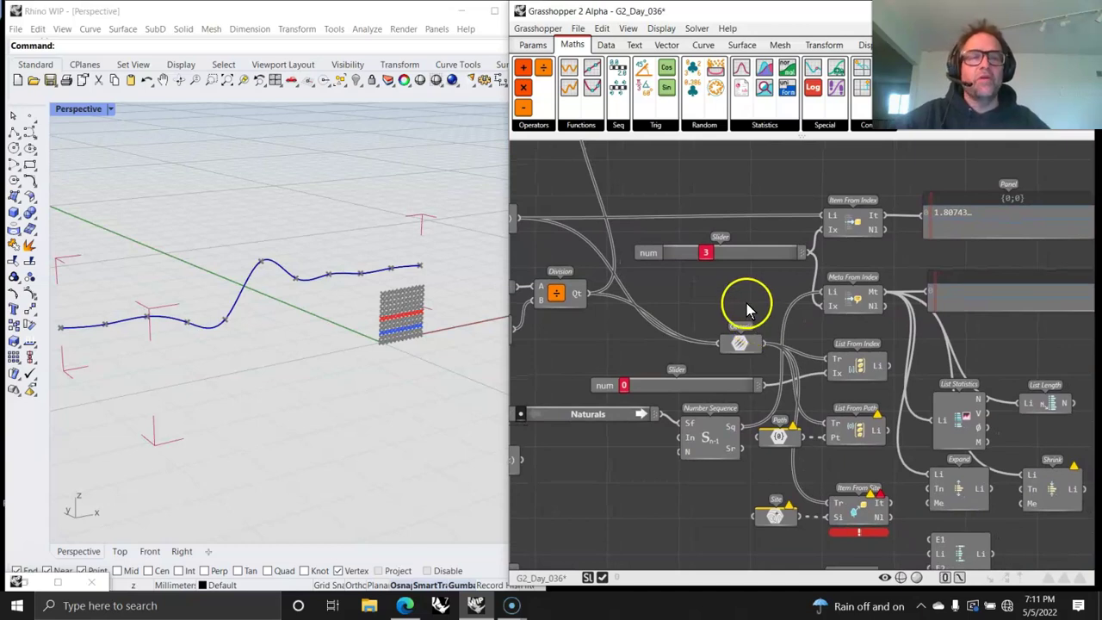
# Step: Examine the Data components Item From Index, Meta From Index and List From Index and their wiring
pyautogui.click(603, 47)
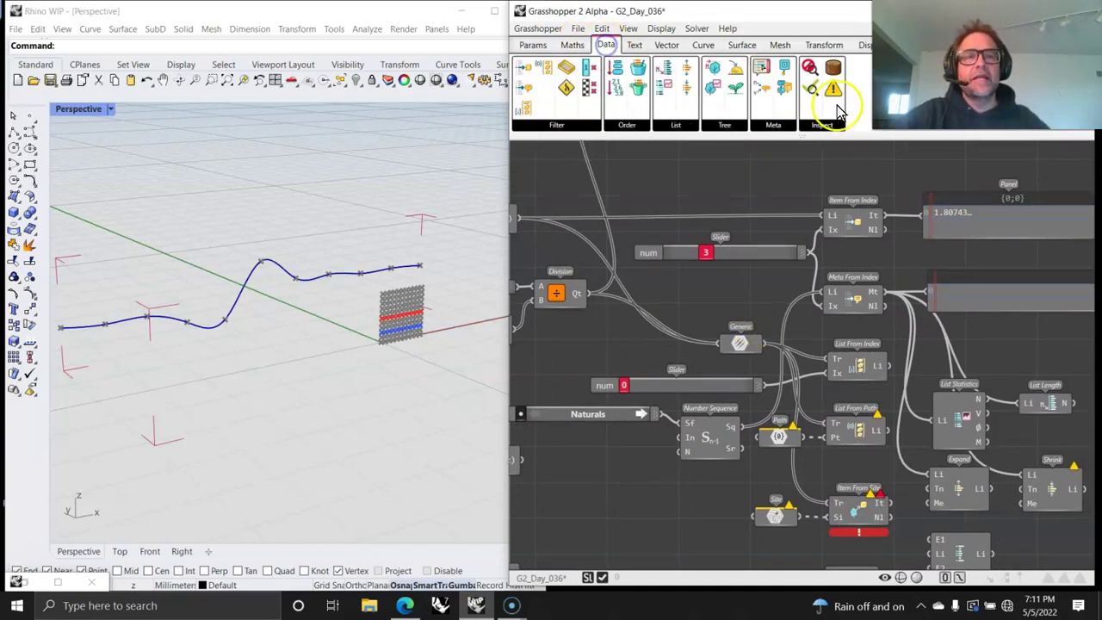
pyautogui.click(735, 128)
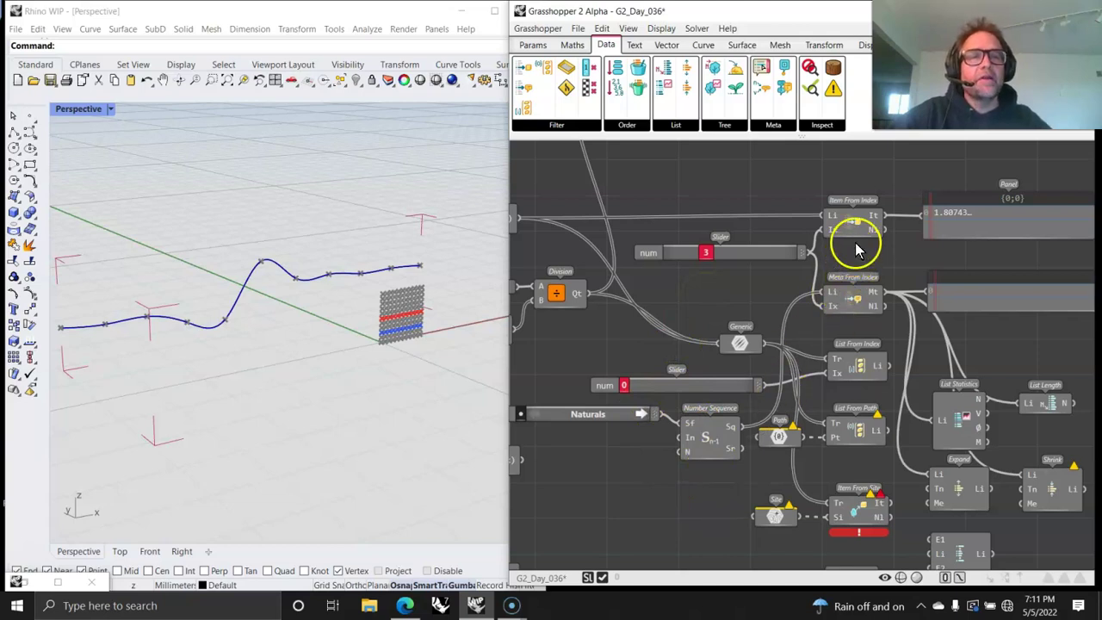
pyautogui.scroll(1, 857, 250)
pyautogui.moveTo(854, 239); pyautogui.dragTo(824, 181, button='right')
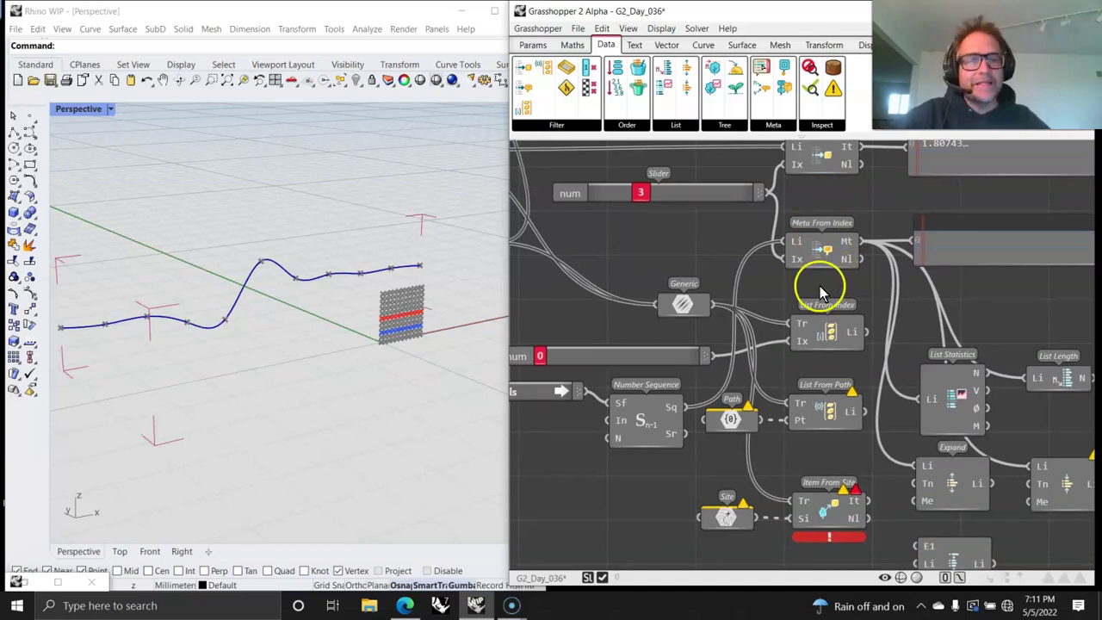
pyautogui.moveTo(817, 285); pyautogui.dragTo(812, 258, button='right')
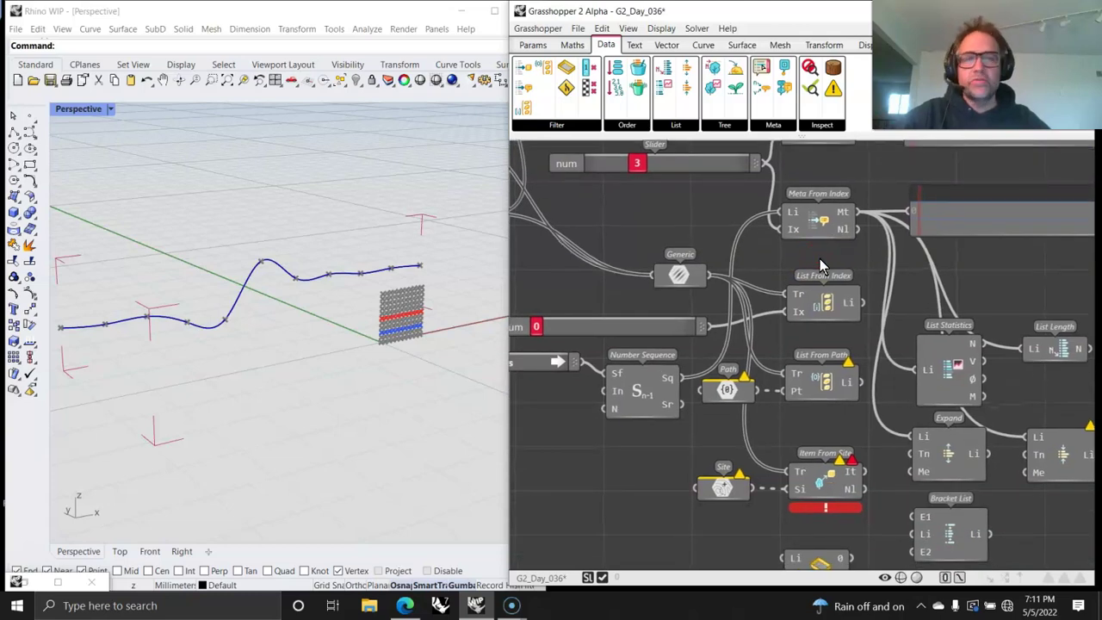
pyautogui.moveTo(782, 329)
pyautogui.mouseDown()
pyautogui.moveTo(796, 334)
pyautogui.moveTo(782, 327)
pyautogui.mouseUp()
pyautogui.moveTo(790, 328); pyautogui.dragTo(761, 292, button='right')
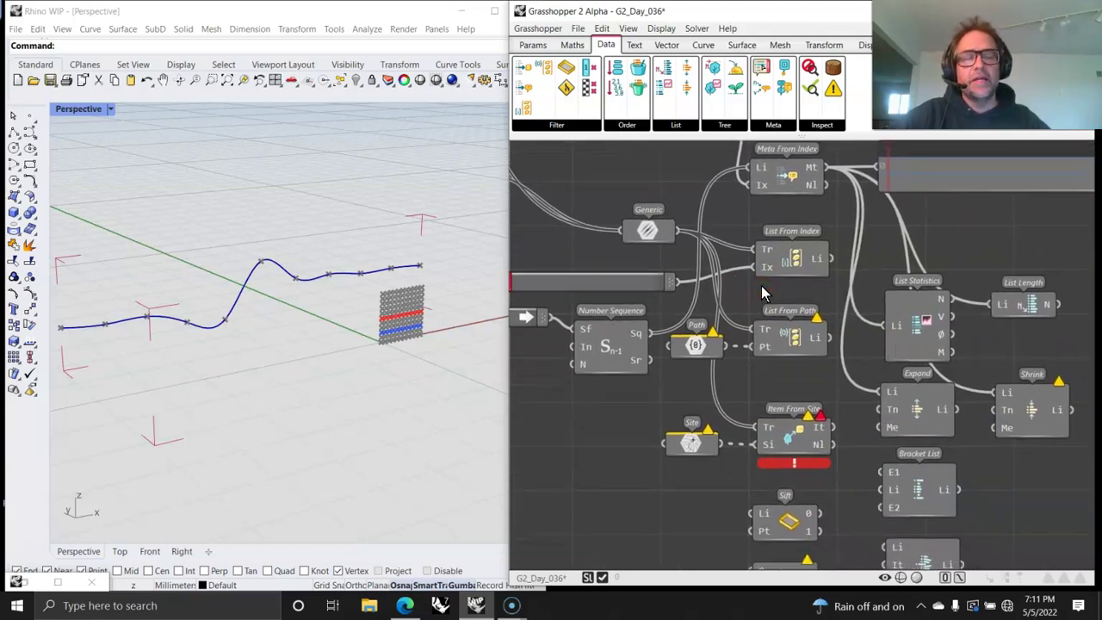
pyautogui.moveTo(759, 290); pyautogui.dragTo(777, 308)
pyautogui.moveTo(765, 340); pyautogui.dragTo(818, 286, button='right')
# Step: Inspect the tree input of List From Path and the Path and Site parameters feeding List From Path and Item From Site
pyautogui.moveTo(840, 279)
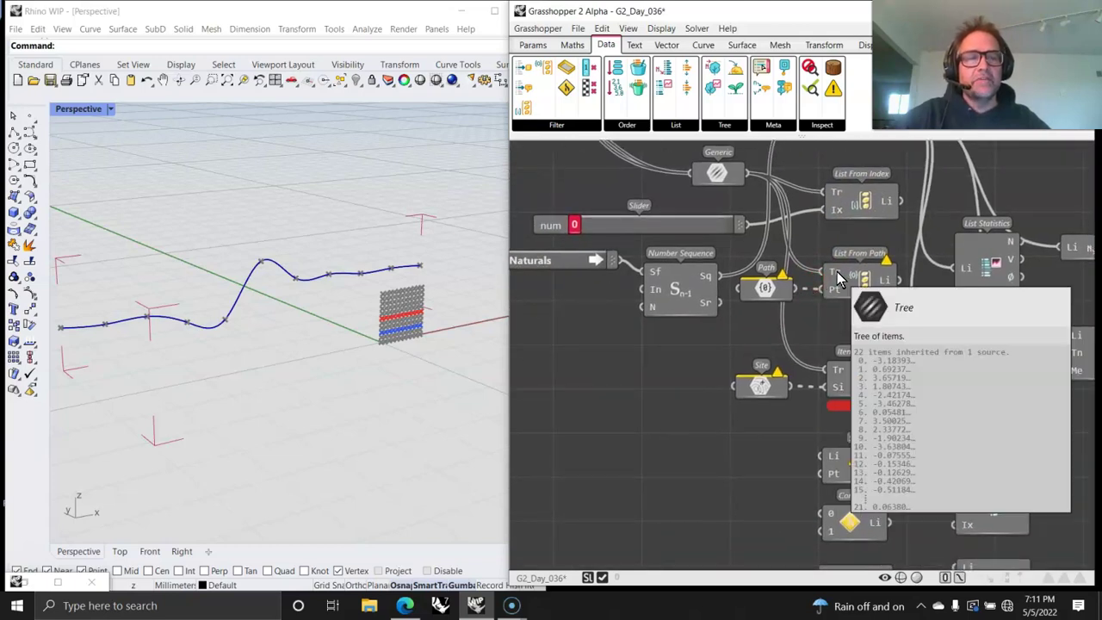
pyautogui.click(764, 289)
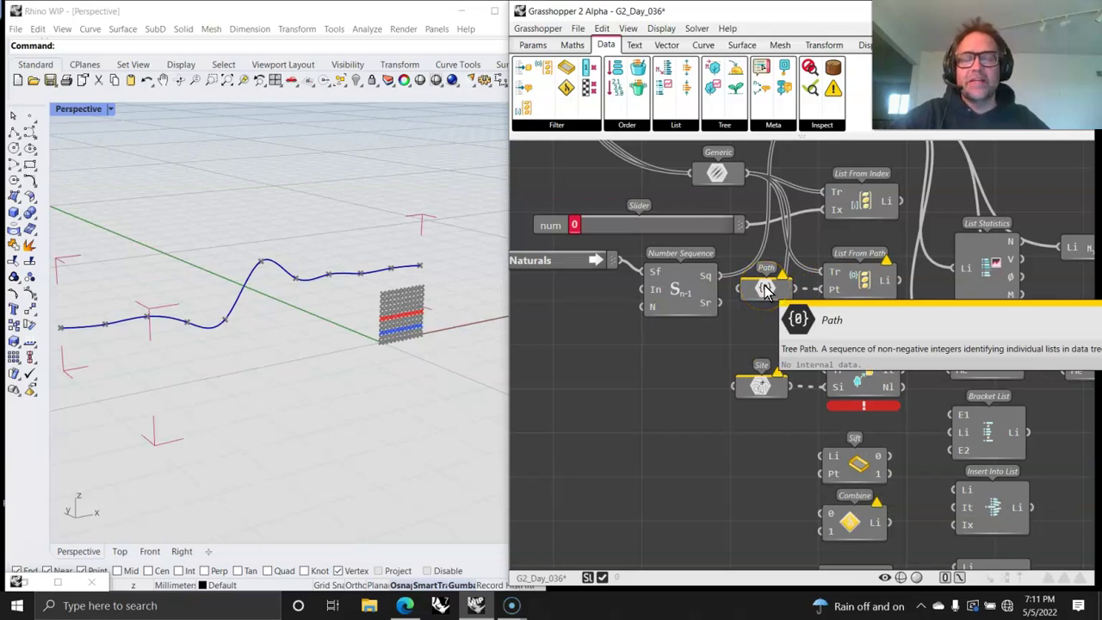
pyautogui.moveTo(653, 349); pyautogui.dragTo(637, 307, button='right')
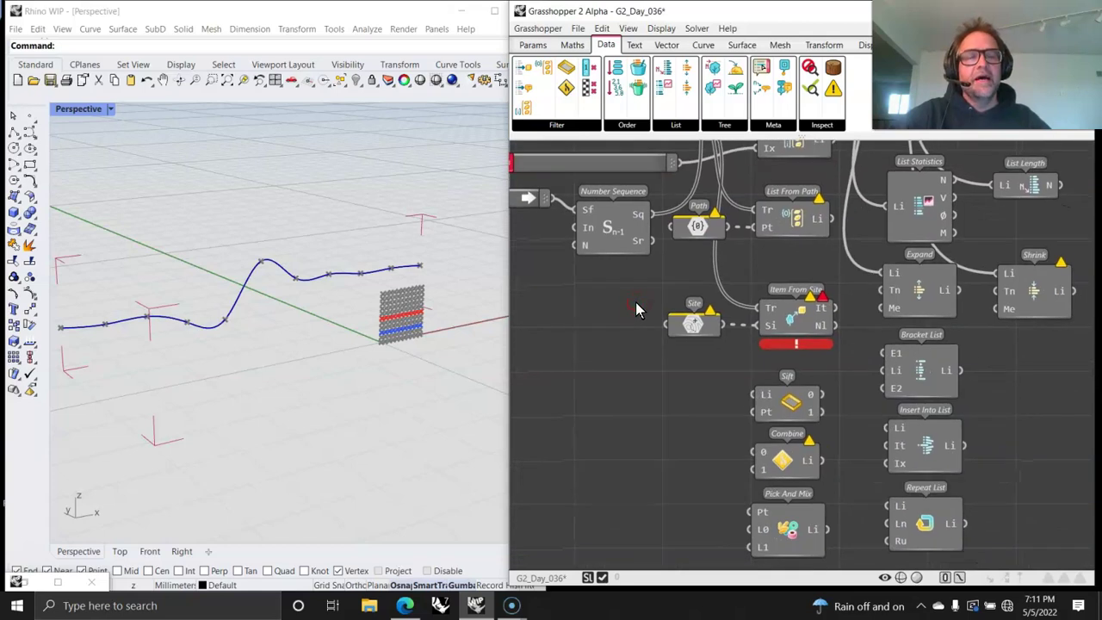
pyautogui.moveTo(644, 358); pyautogui.dragTo(720, 372)
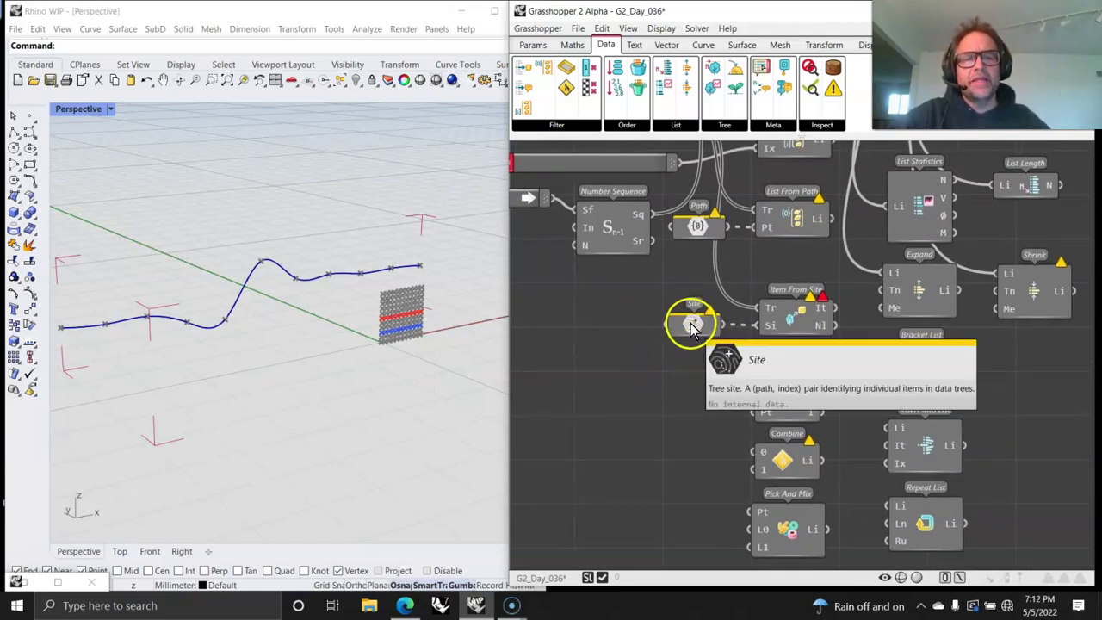
pyautogui.moveTo(696, 274)
pyautogui.mouseDown(button='right')
pyautogui.moveTo(706, 320)
pyautogui.moveTo(693, 327)
pyautogui.moveTo(680, 280)
pyautogui.mouseUp(button='right')
pyautogui.click(680, 280)
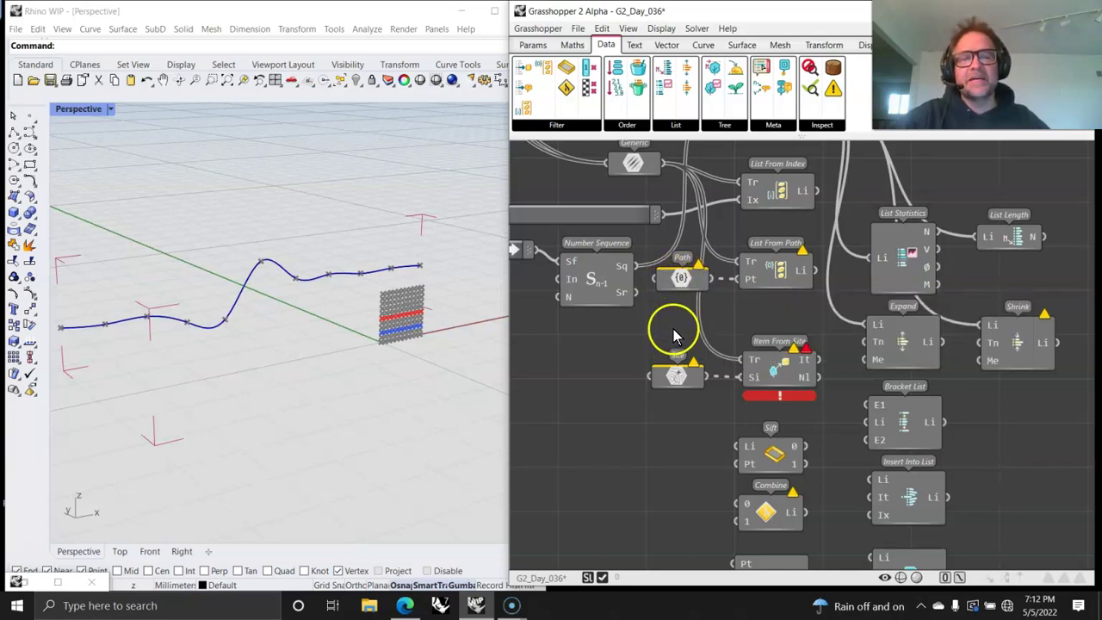
pyautogui.moveTo(677, 438); pyautogui.dragTo(633, 380, button='right')
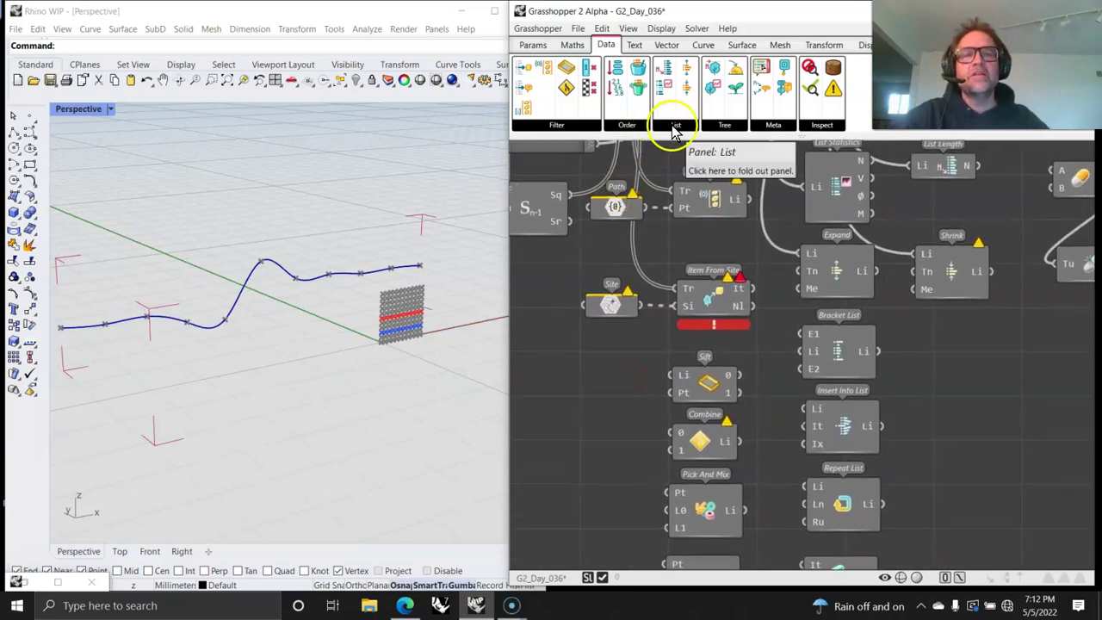
# Step: Review the Filter components, including Sift, Combine, Pick And Mix and Pick Or Omit
pyautogui.click(554, 127)
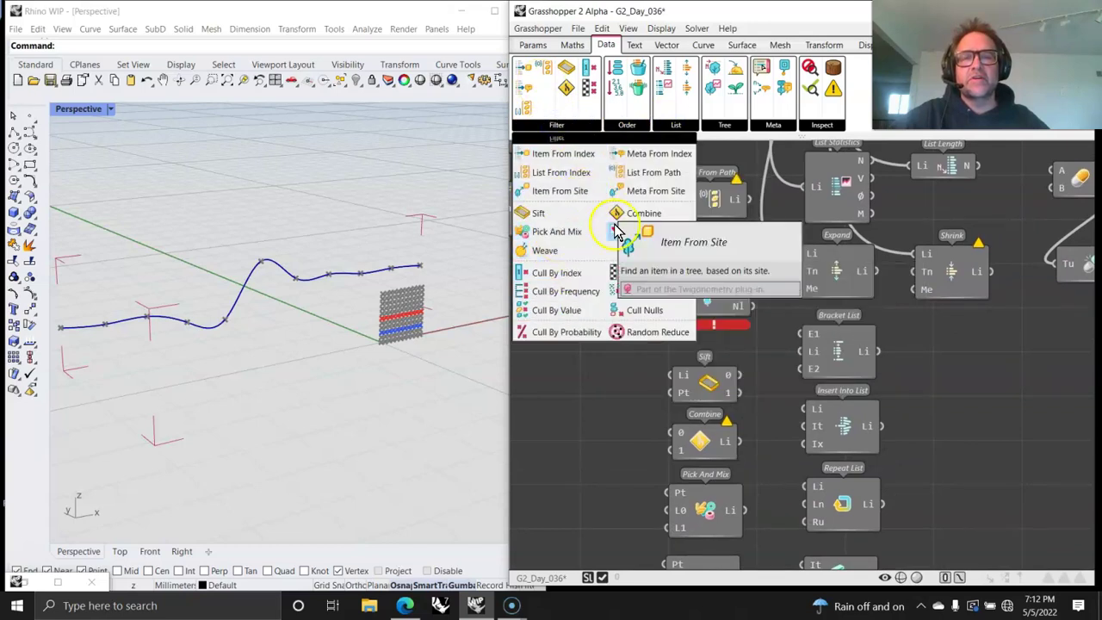
pyautogui.moveTo(570, 251); pyautogui.dragTo(613, 413)
pyautogui.moveTo(613, 413)
pyautogui.mouseDown(button='right')
pyautogui.moveTo(615, 445)
pyautogui.moveTo(625, 361)
pyautogui.mouseUp(button='right')
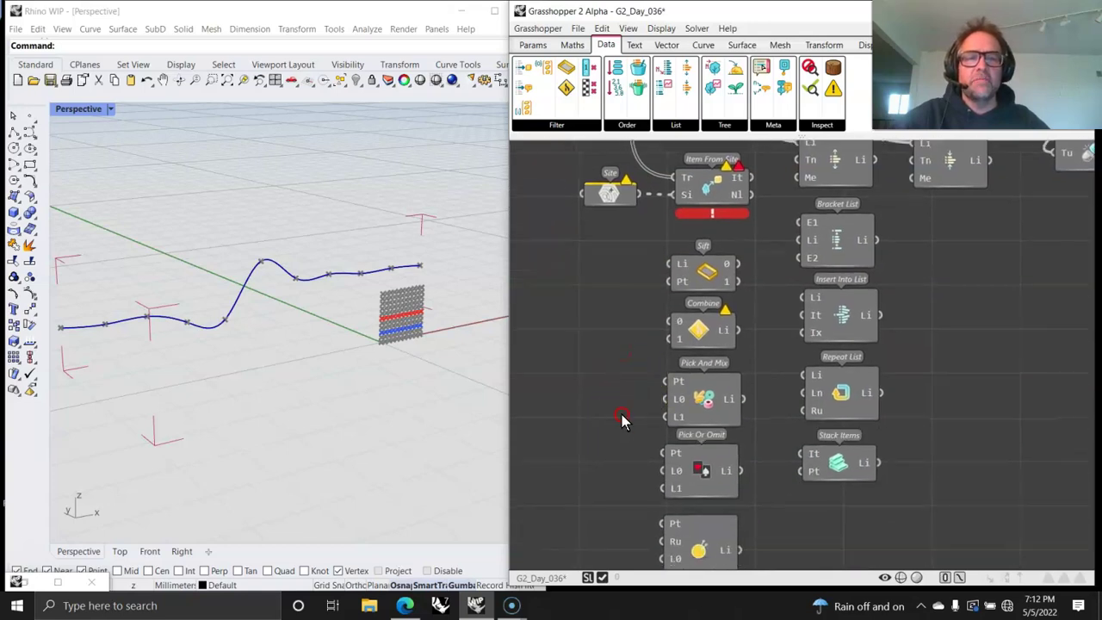
pyautogui.moveTo(623, 419); pyautogui.dragTo(626, 376, button='right')
pyautogui.scroll(-3, 613, 422)
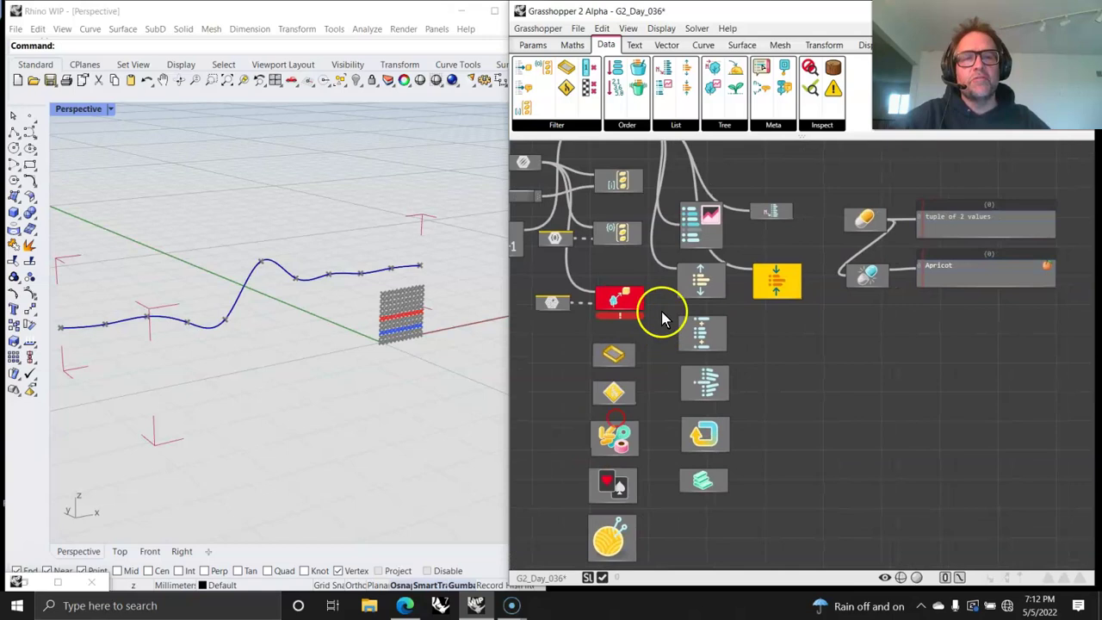
# Step: Examine the List components, including List Statistics, List Length, Expand, Shrink, Bracket List and Insert Into List
pyautogui.scroll(4, 614, 303)
pyautogui.moveTo(738, 315)
pyautogui.mouseDown(button='right')
pyautogui.moveTo(660, 423)
pyautogui.moveTo(663, 454)
pyautogui.mouseUp(button='right')
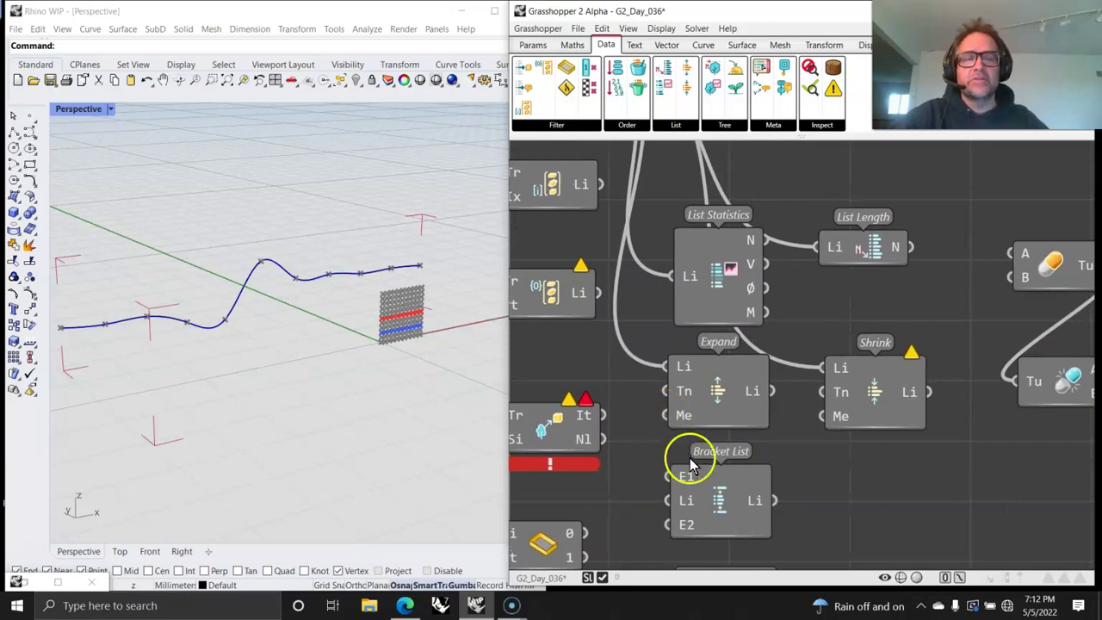
pyautogui.scroll(-2, 767, 405)
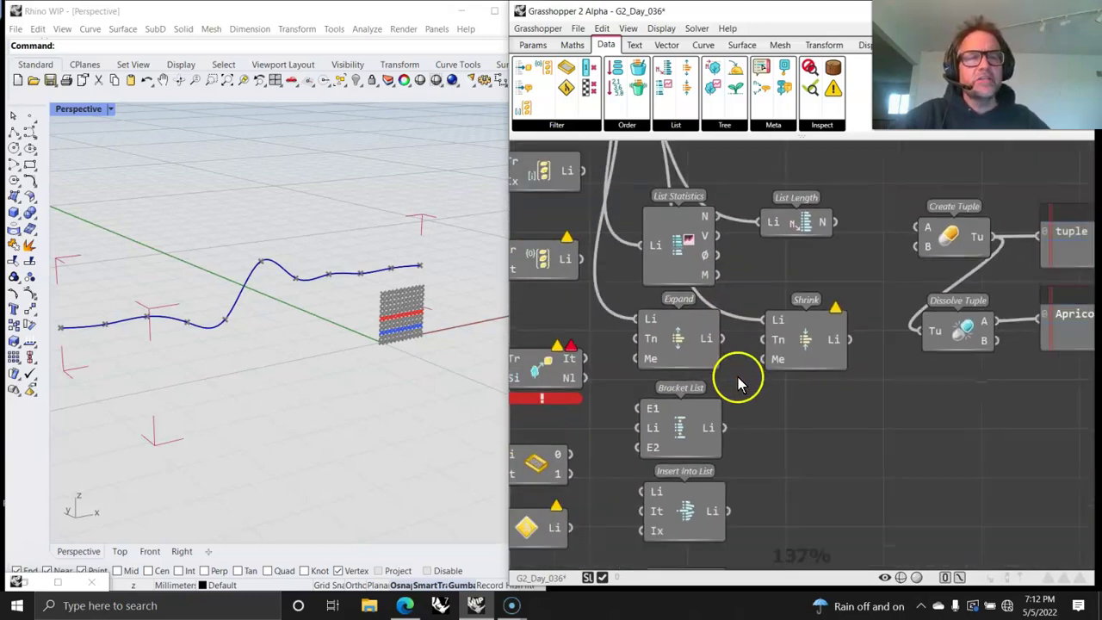
pyautogui.moveTo(739, 383)
pyautogui.mouseDown(button='right')
pyautogui.moveTo(763, 381)
pyautogui.moveTo(758, 366)
pyautogui.mouseUp(button='right')
pyautogui.click(782, 432)
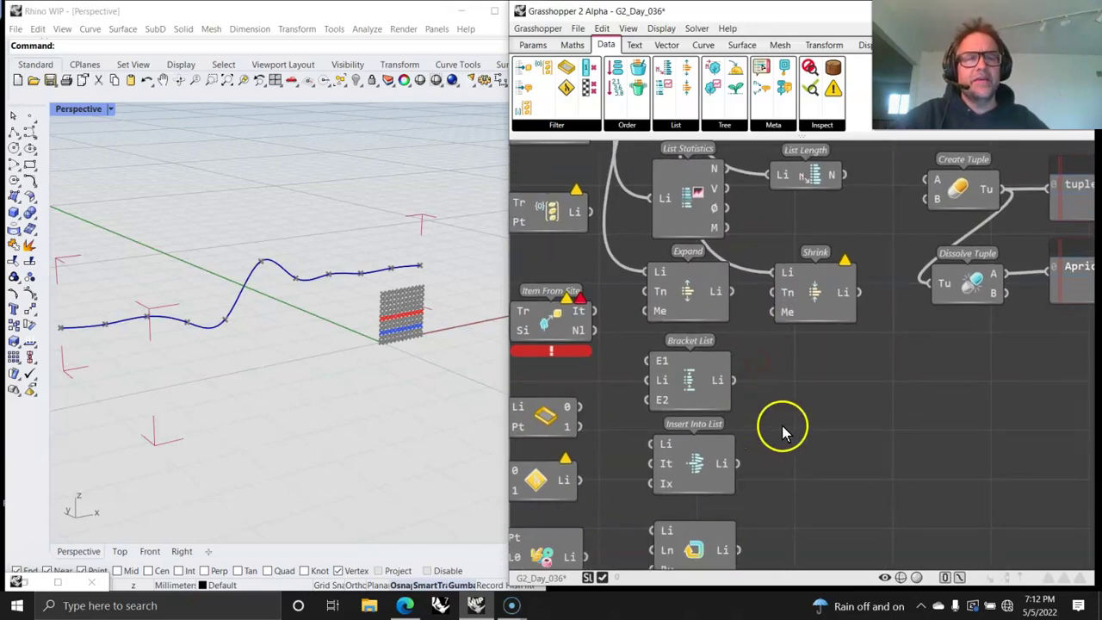
pyautogui.click(779, 428)
pyautogui.moveTo(790, 454)
pyautogui.mouseDown(button='right')
pyautogui.moveTo(795, 405)
pyautogui.moveTo(758, 364)
pyautogui.mouseUp(button='right')
pyautogui.click(777, 374)
pyautogui.click(777, 401)
# Step: Nudge the Create Tuple and Dissolve Tuple components slightly up and away from their panels
pyautogui.moveTo(778, 401); pyautogui.dragTo(743, 511, button='right')
pyautogui.click(769, 418)
pyautogui.moveTo(770, 418); pyautogui.dragTo(683, 436, button='right')
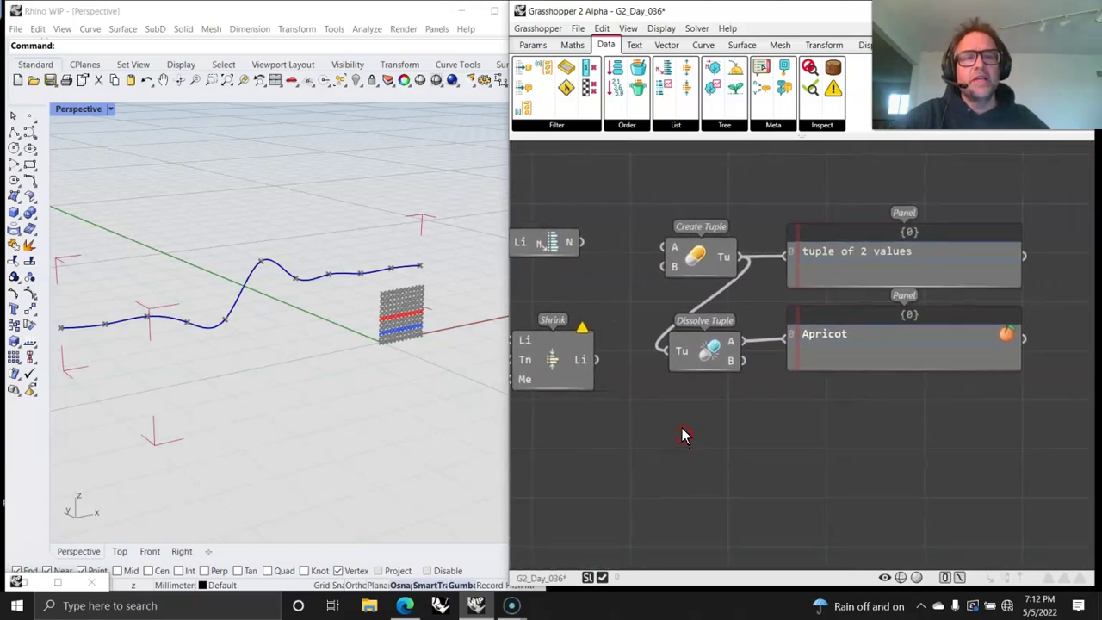
pyautogui.click(708, 345)
pyautogui.click(697, 258)
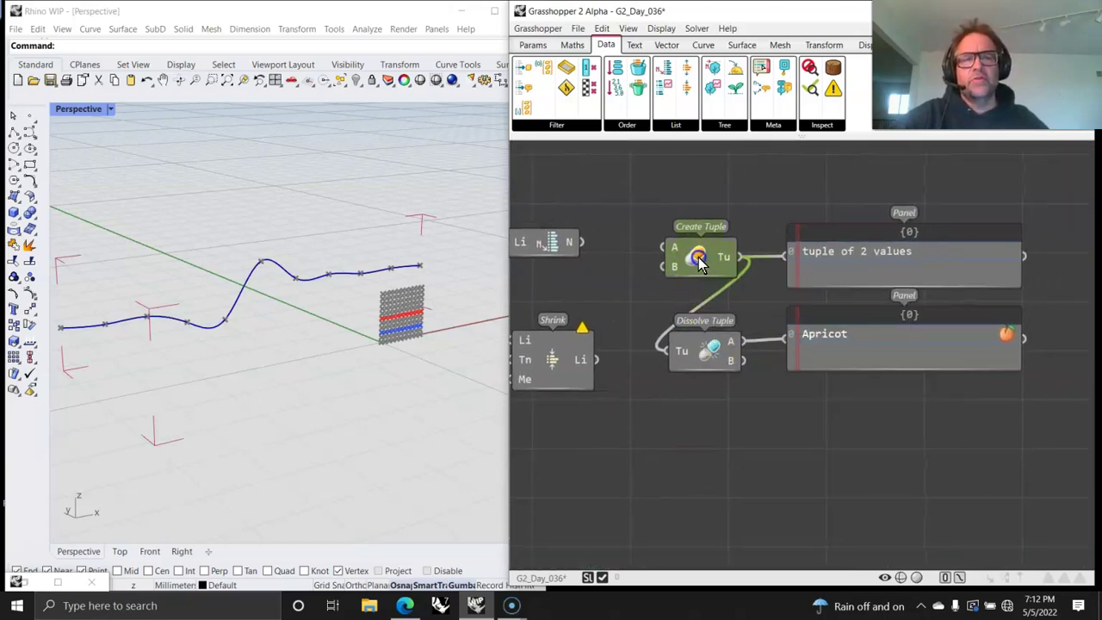
pyautogui.moveTo(700, 263); pyautogui.dragTo(696, 261)
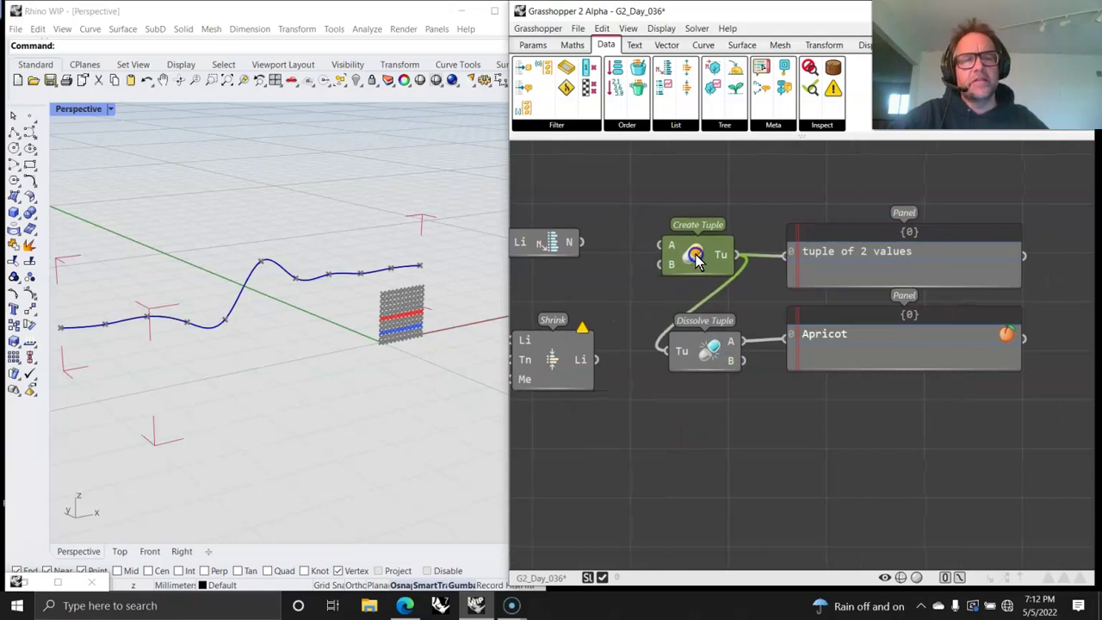
pyautogui.click(707, 327)
pyautogui.moveTo(705, 351); pyautogui.dragTo(706, 347)
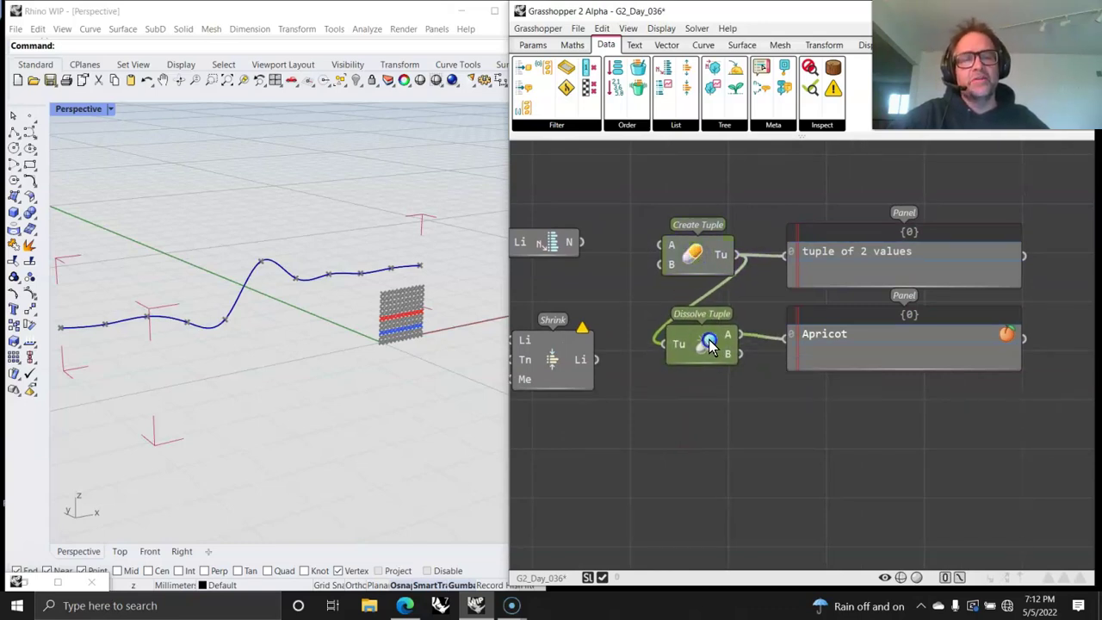
# Step: Examine the Create Tuple inputs and the Dissolve Tuple output shown in its panel
pyautogui.moveTo(659, 483); pyautogui.dragTo(706, 457, button='right')
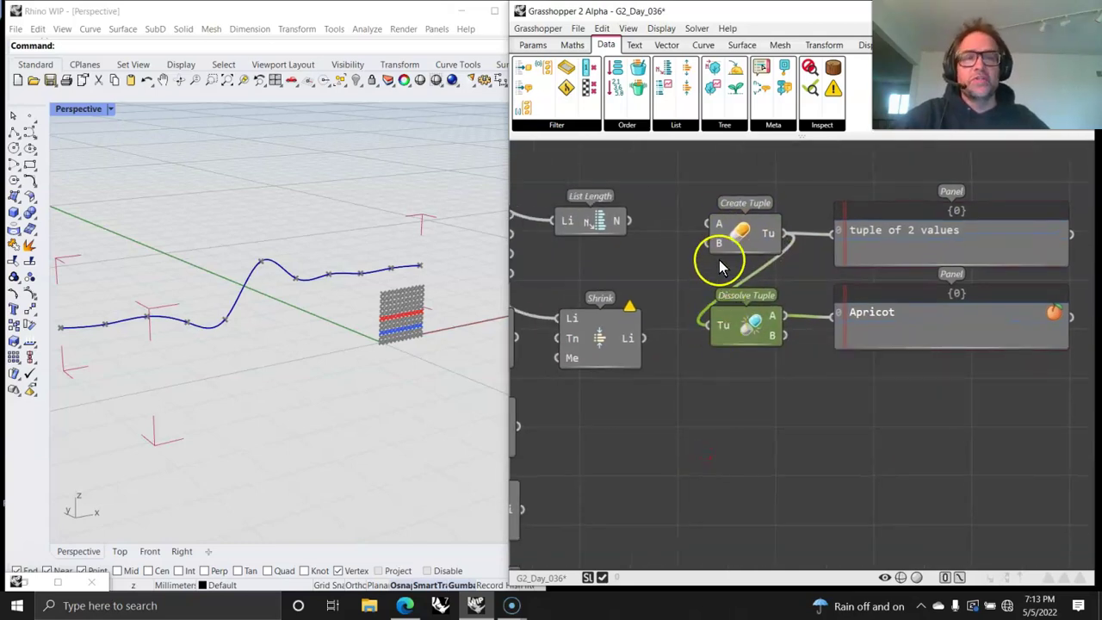
pyautogui.moveTo(717, 244)
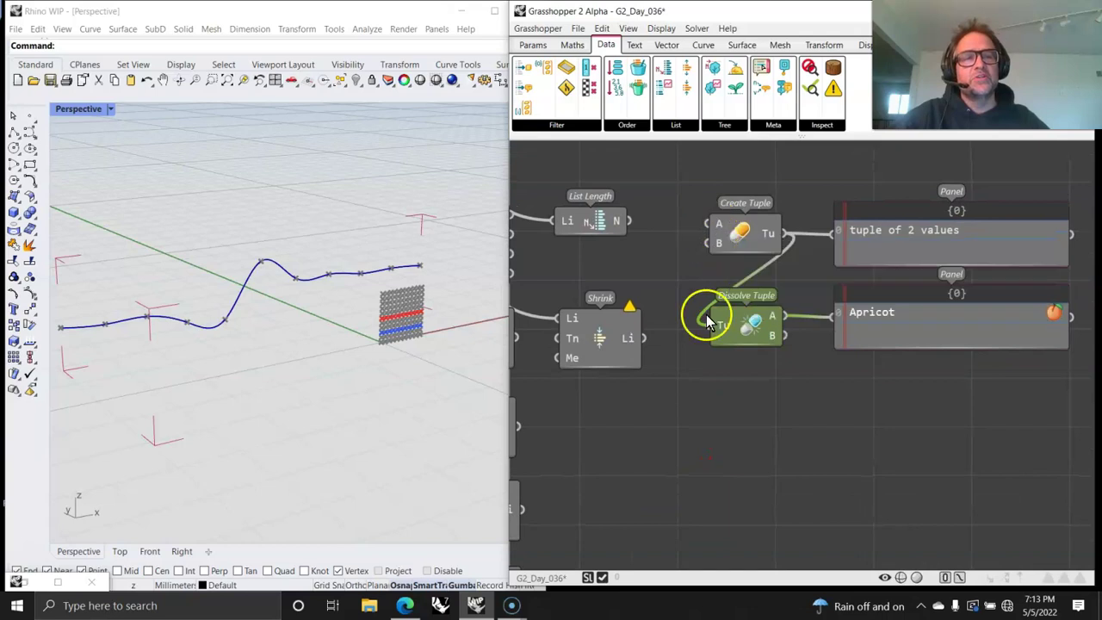
pyautogui.moveTo(685, 482); pyautogui.dragTo(733, 450, button='right')
pyautogui.scroll(-3, 746, 397)
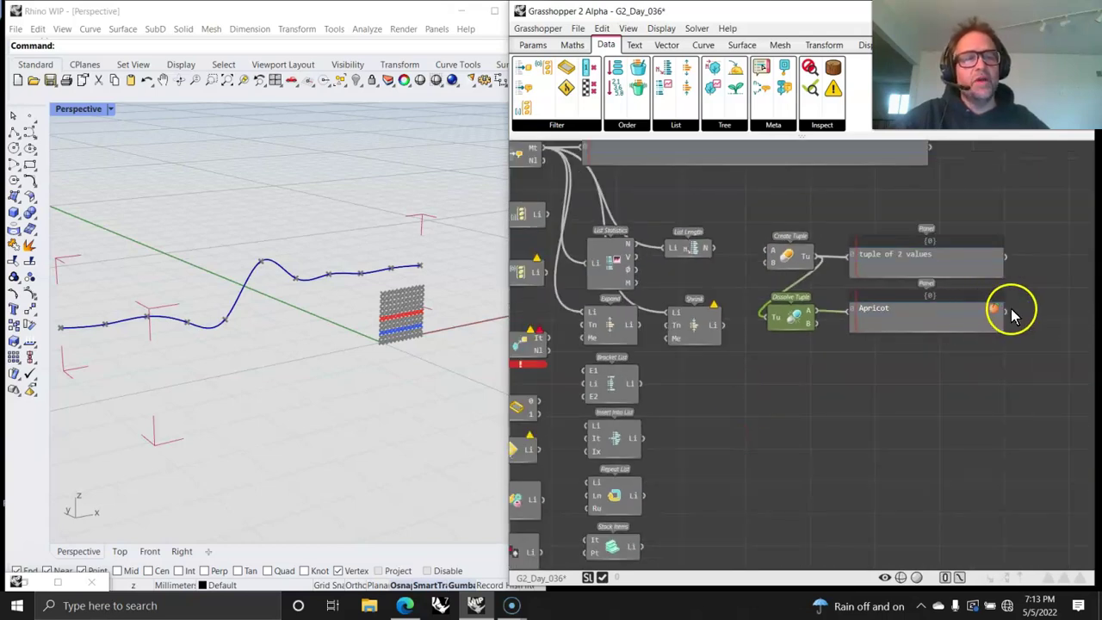
pyautogui.scroll(4, 1003, 306)
pyautogui.scroll(3, 998, 310)
pyautogui.scroll(-5, 841, 320)
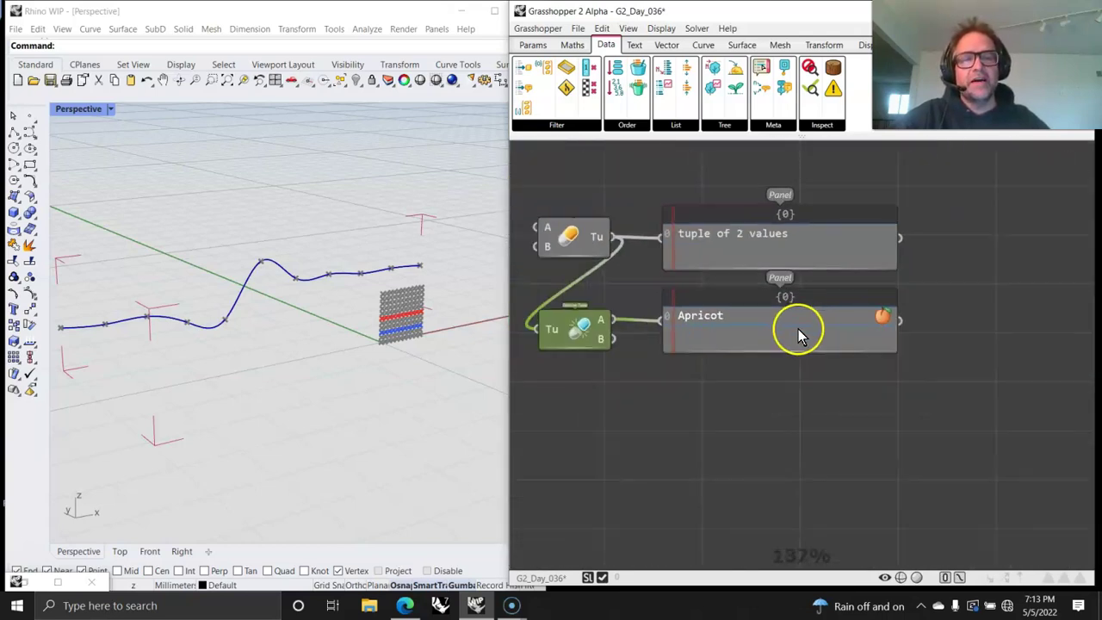
# Step: Look over the remaining Filter and List components and the group of wired point and meta data examples below them
pyautogui.moveTo(719, 415); pyautogui.dragTo(898, 352, button='right')
pyautogui.moveTo(726, 467); pyautogui.dragTo(858, 356, button='right')
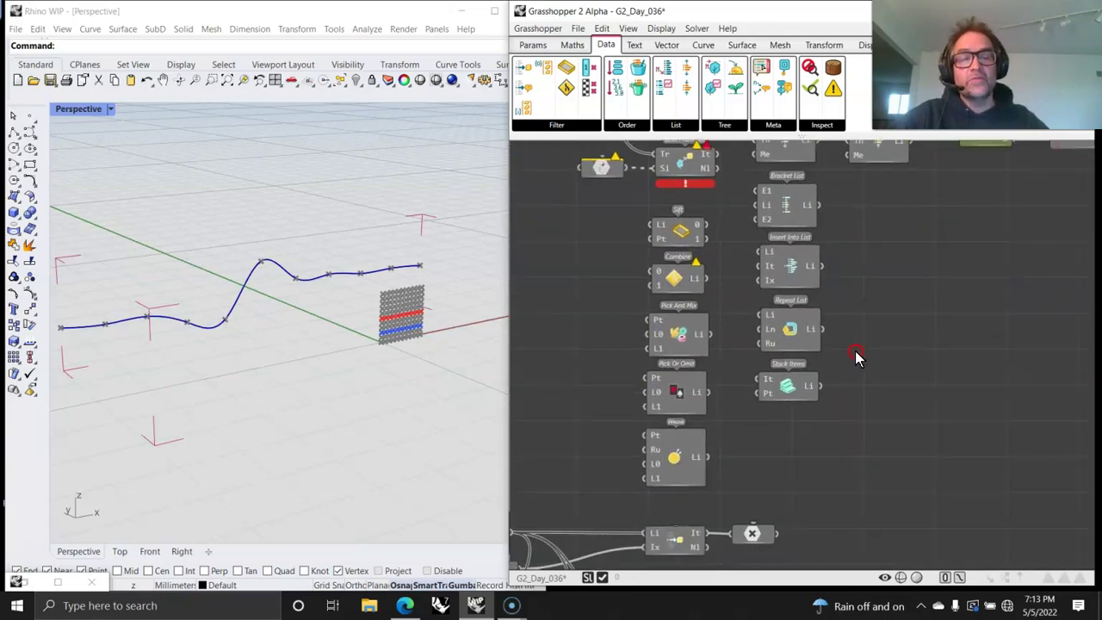
pyautogui.moveTo(802, 492); pyautogui.dragTo(938, 310, button='right')
pyautogui.moveTo(659, 422); pyautogui.dragTo(684, 357, button='right')
pyautogui.scroll(-5, 701, 364)
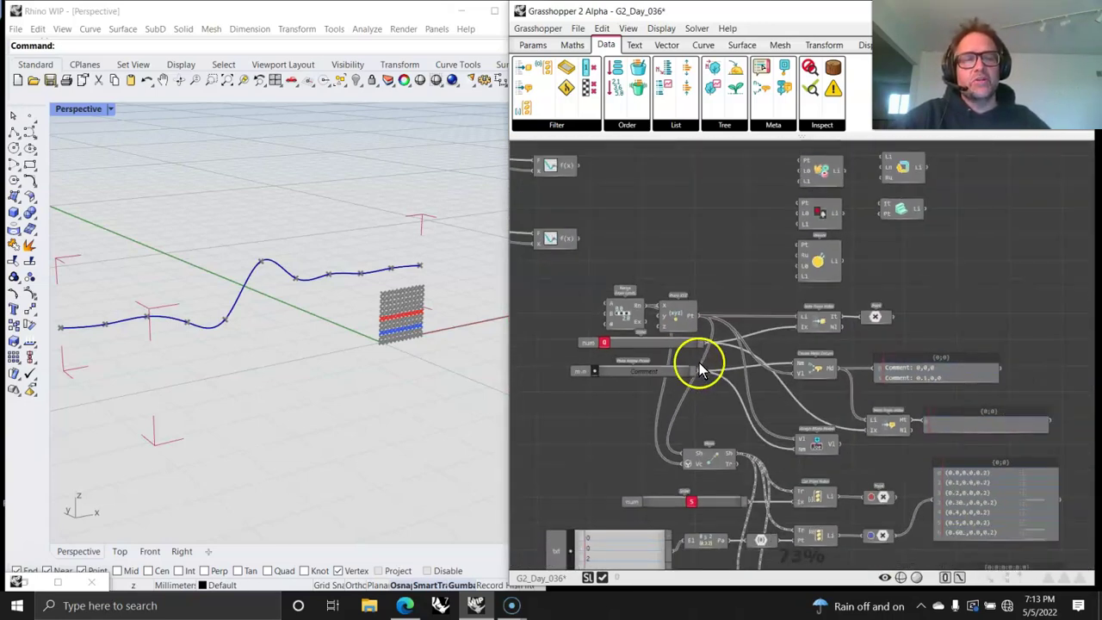
pyautogui.scroll(-3, 701, 364)
pyautogui.moveTo(833, 451); pyautogui.dragTo(587, 337)
pyautogui.click(546, 320)
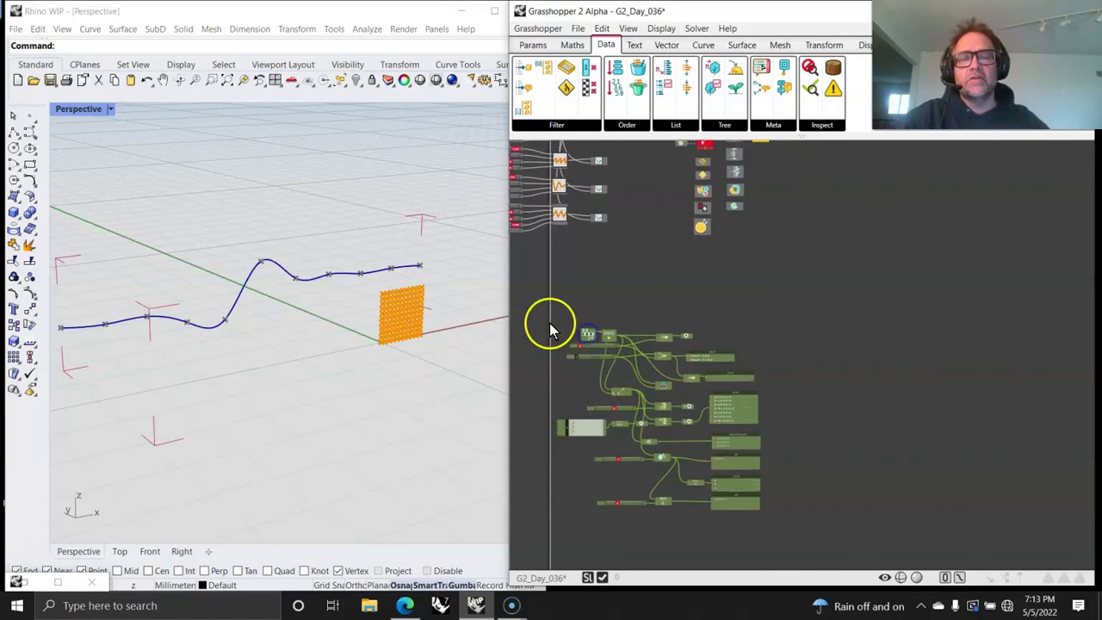
pyautogui.moveTo(602, 367); pyautogui.dragTo(663, 234, button='right')
# Step: Review the available List, Meta and Tree components in the Data category, including the tuple components
pyautogui.click(677, 126)
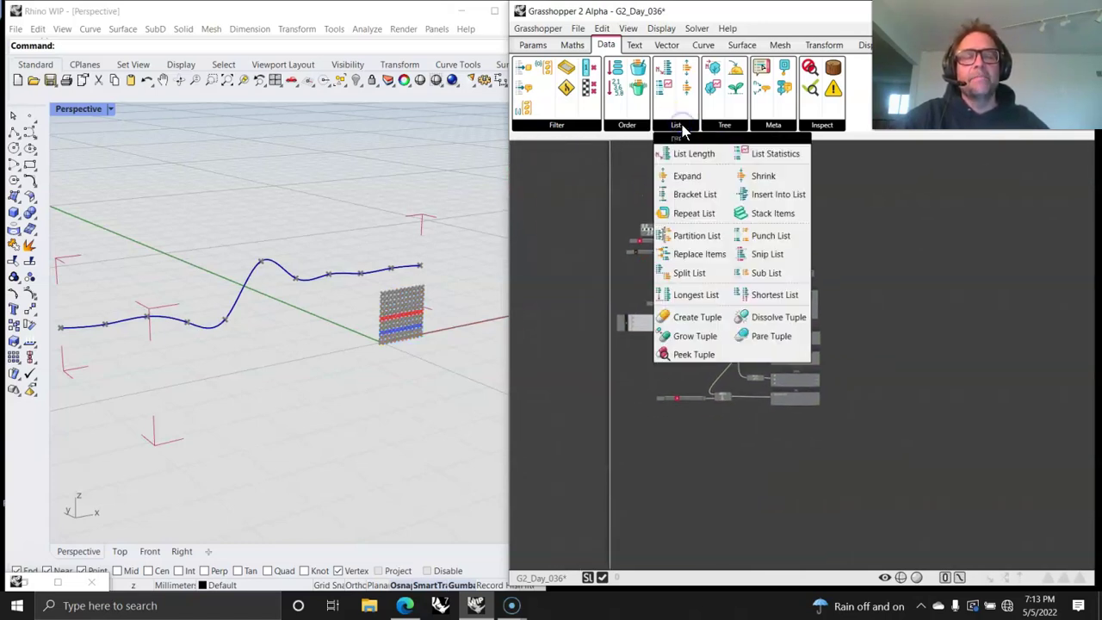
pyautogui.click(701, 129)
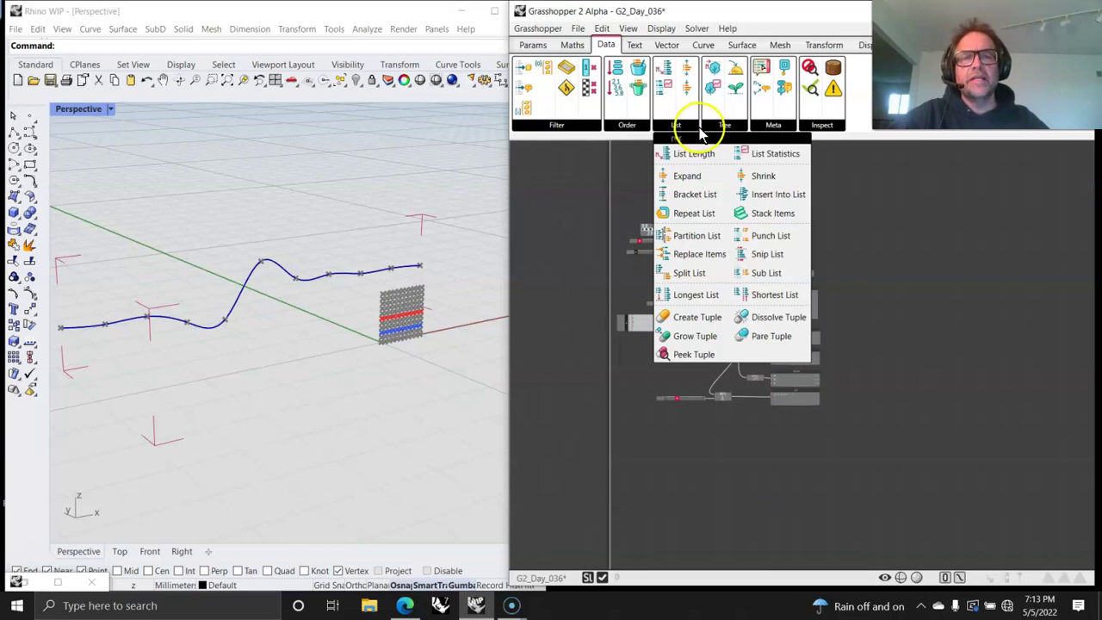
pyautogui.click(771, 127)
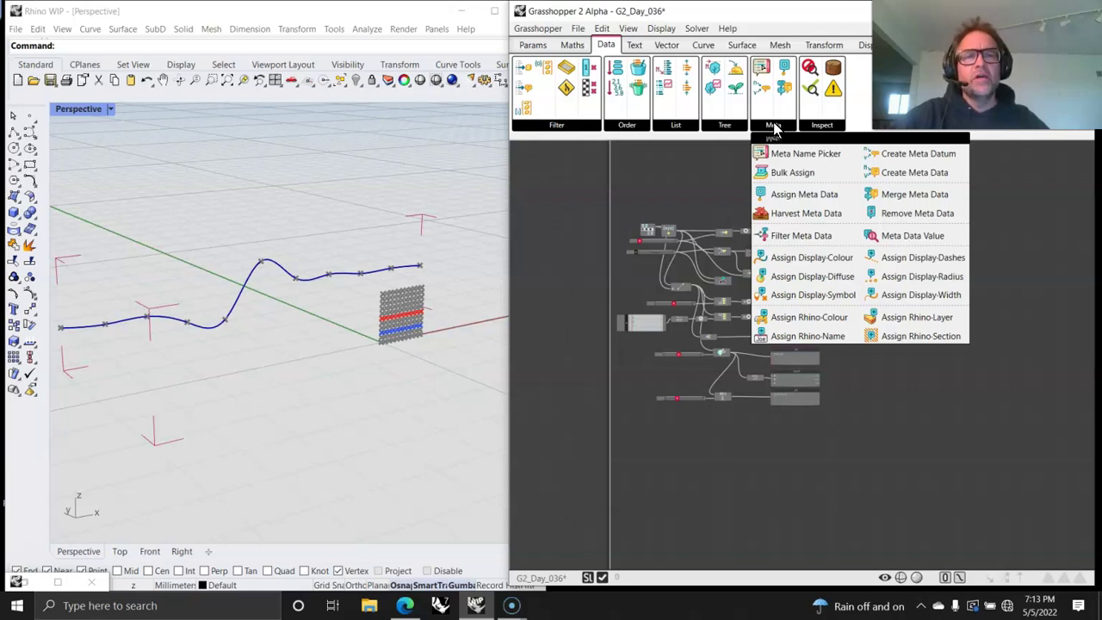
pyautogui.click(725, 125)
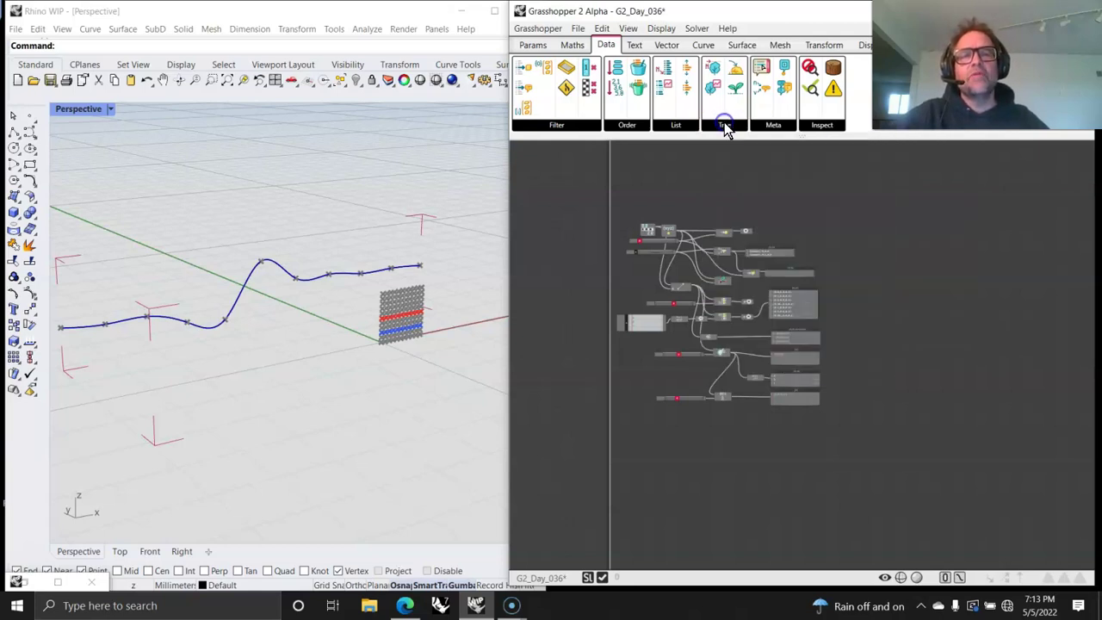
pyautogui.click(725, 126)
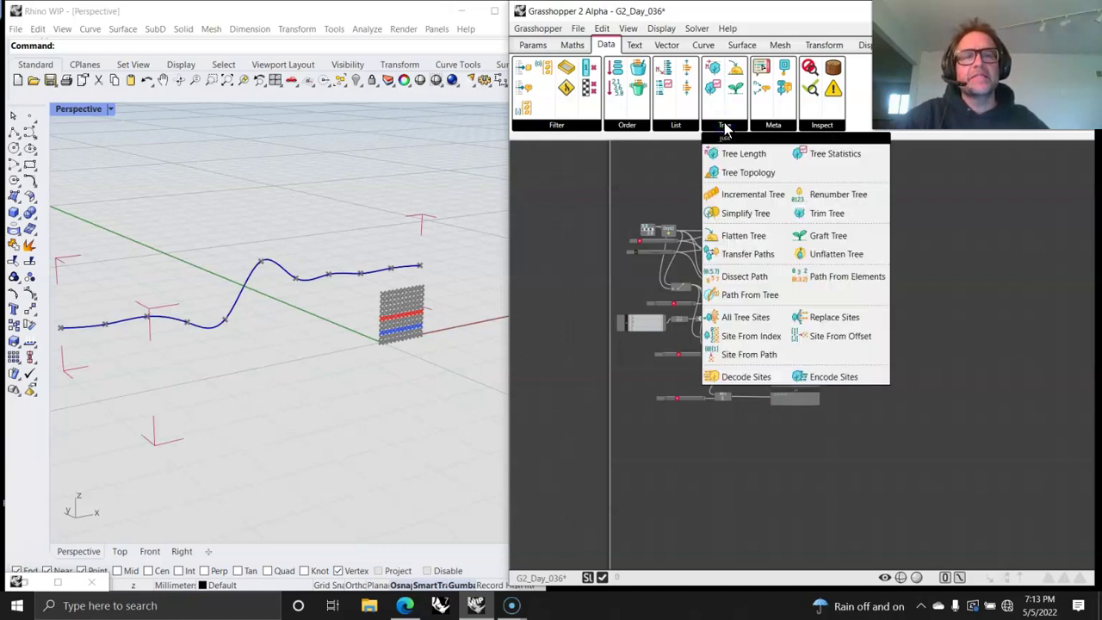
pyautogui.click(676, 125)
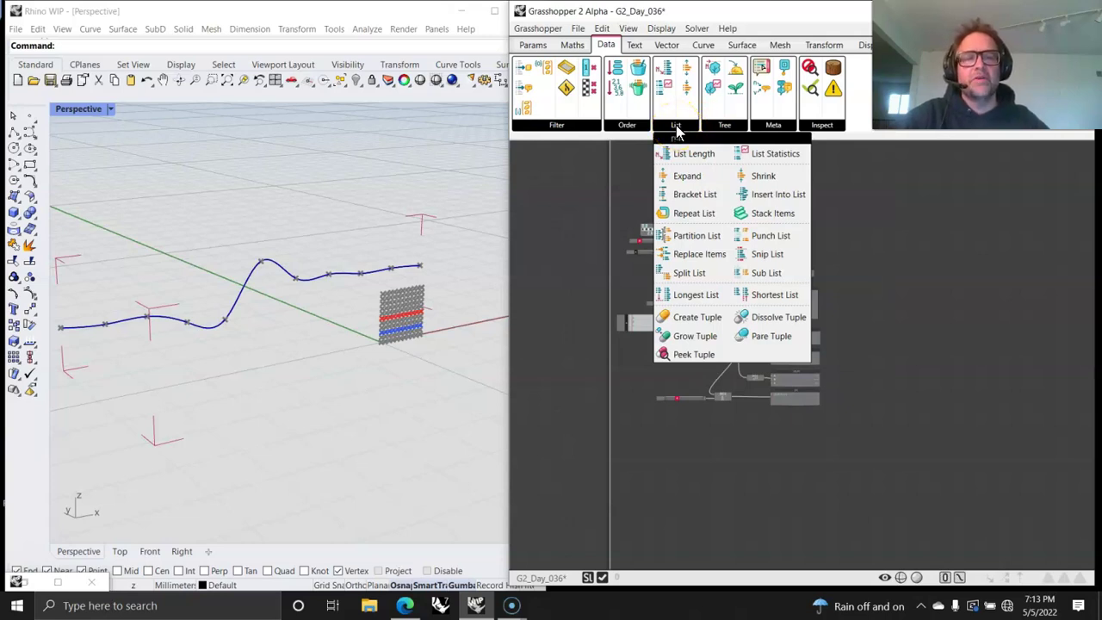
pyautogui.click(785, 325)
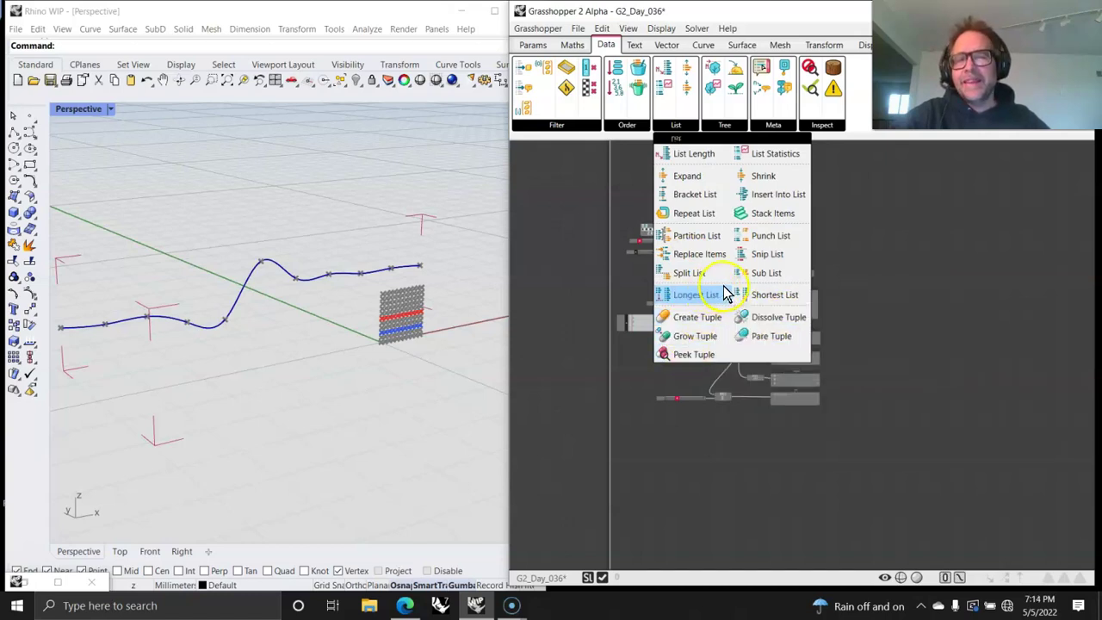
# Step: Examine the point grid in the Perspective viewport and the Point XYZ and Item From Index components in the definition
pyautogui.scroll(3, 416, 343)
pyautogui.scroll(5, 416, 343)
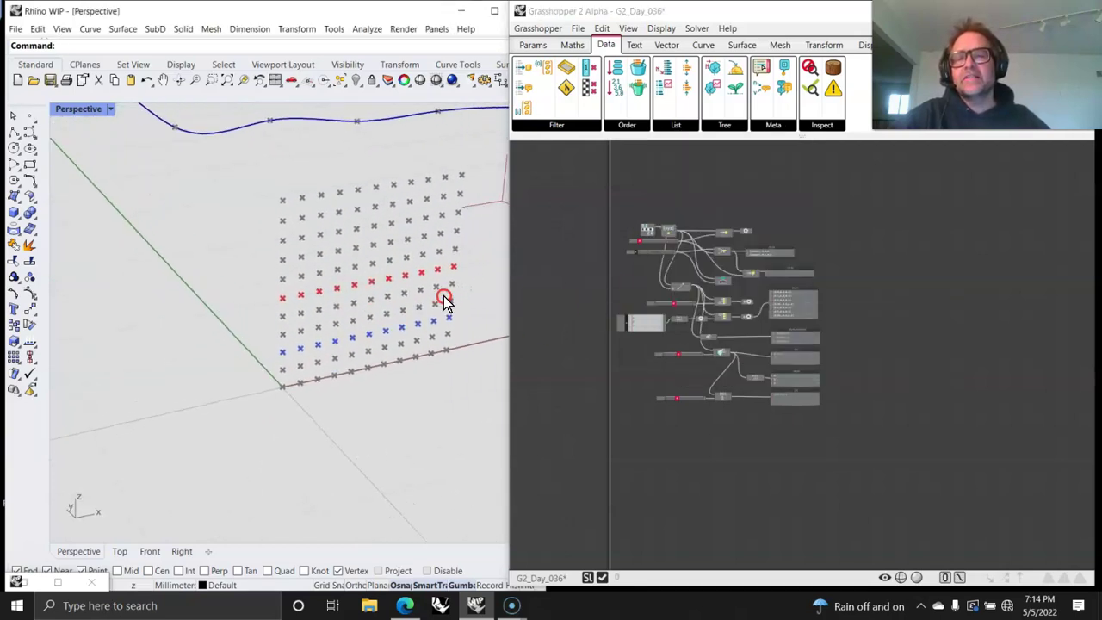
pyautogui.scroll(4, 485, 268)
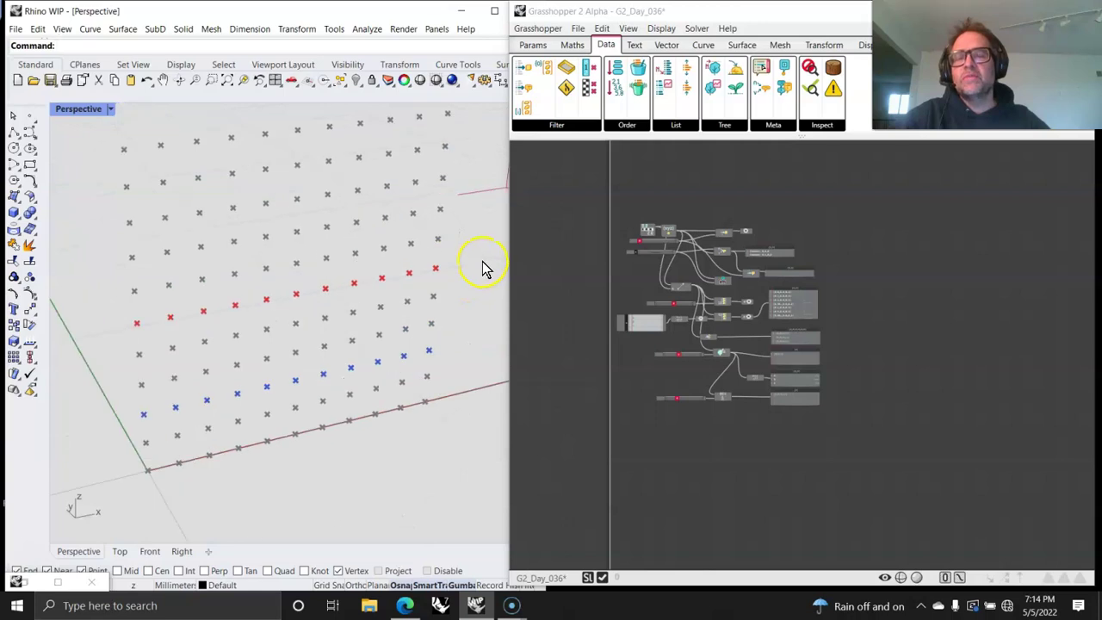
pyautogui.scroll(-2, 485, 268)
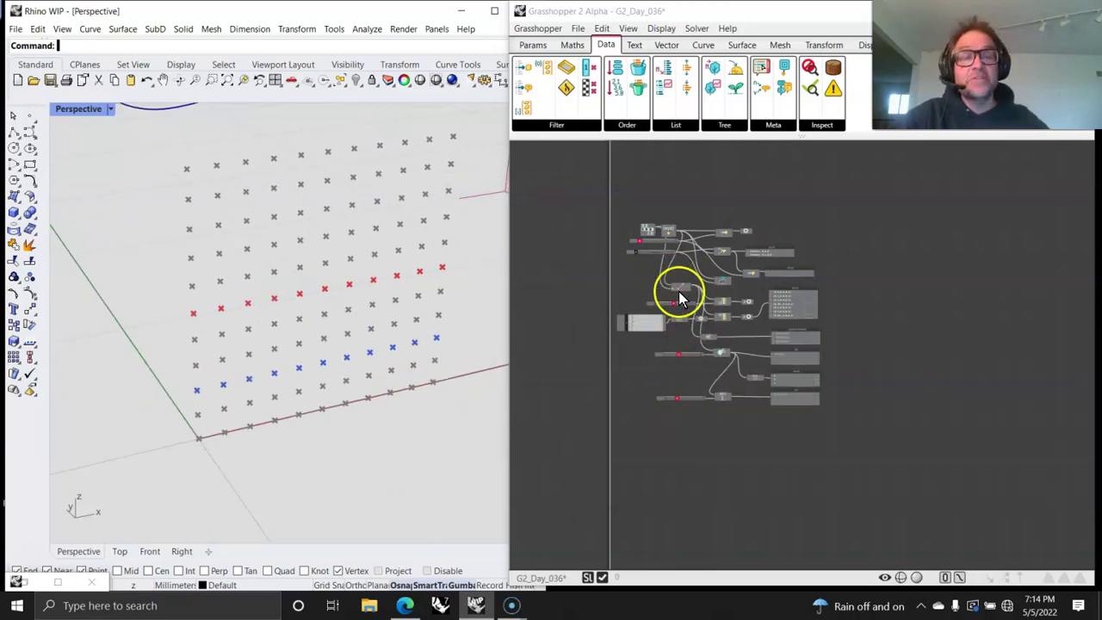
pyautogui.scroll(5, 686, 299)
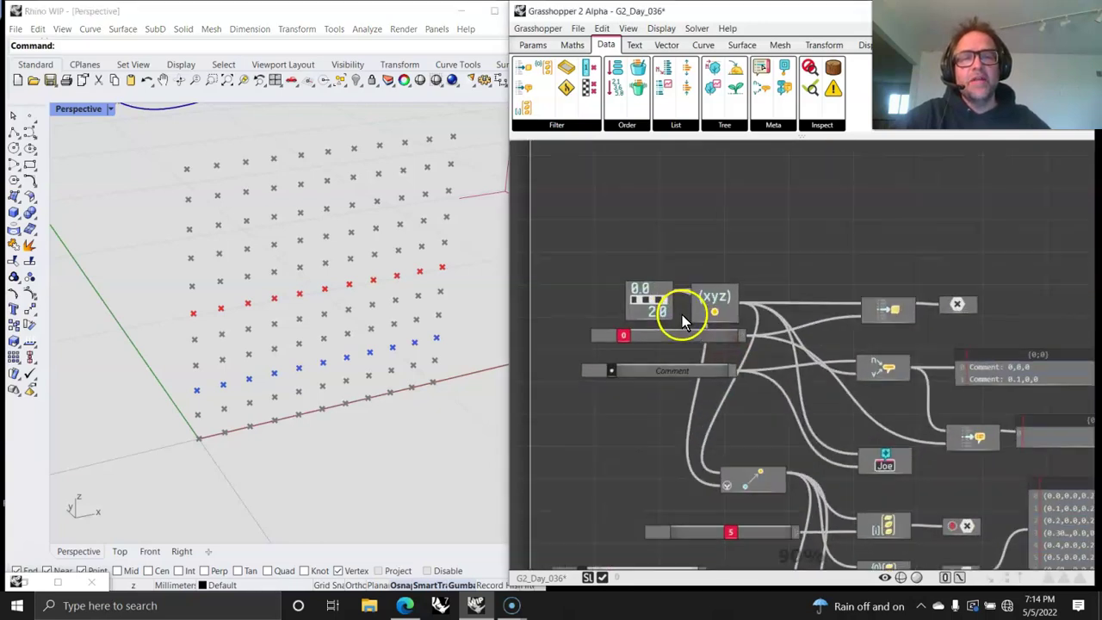
pyautogui.click(726, 299)
pyautogui.moveTo(855, 307); pyautogui.dragTo(883, 277, button='right')
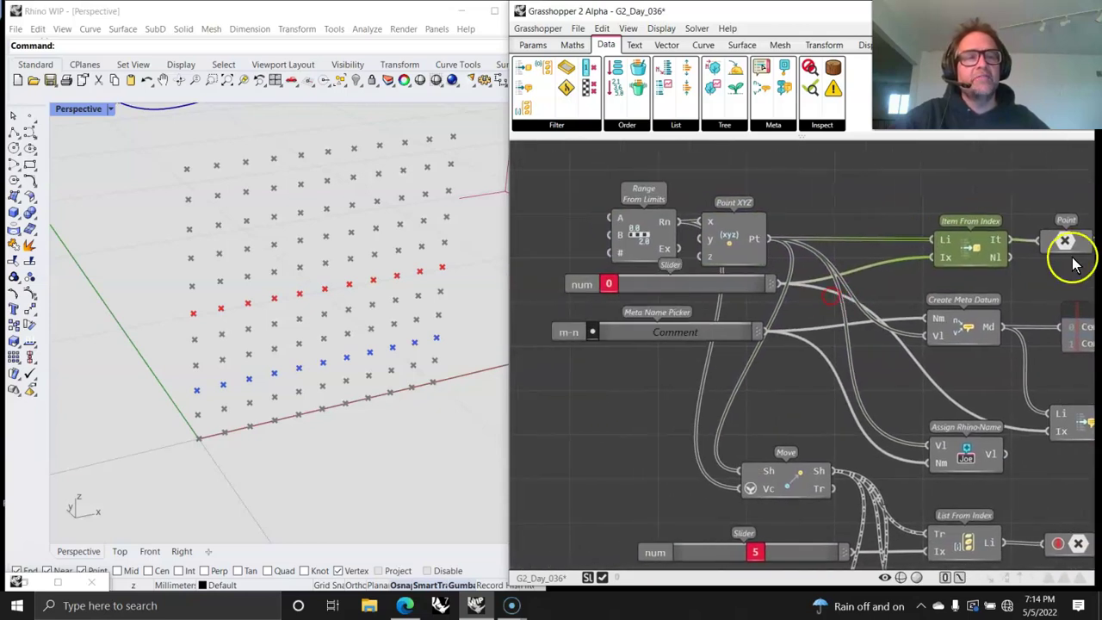
# Step: Set the Item From Index slider to 3 and give the connected Point parameter a green display colour
pyautogui.click(1065, 242)
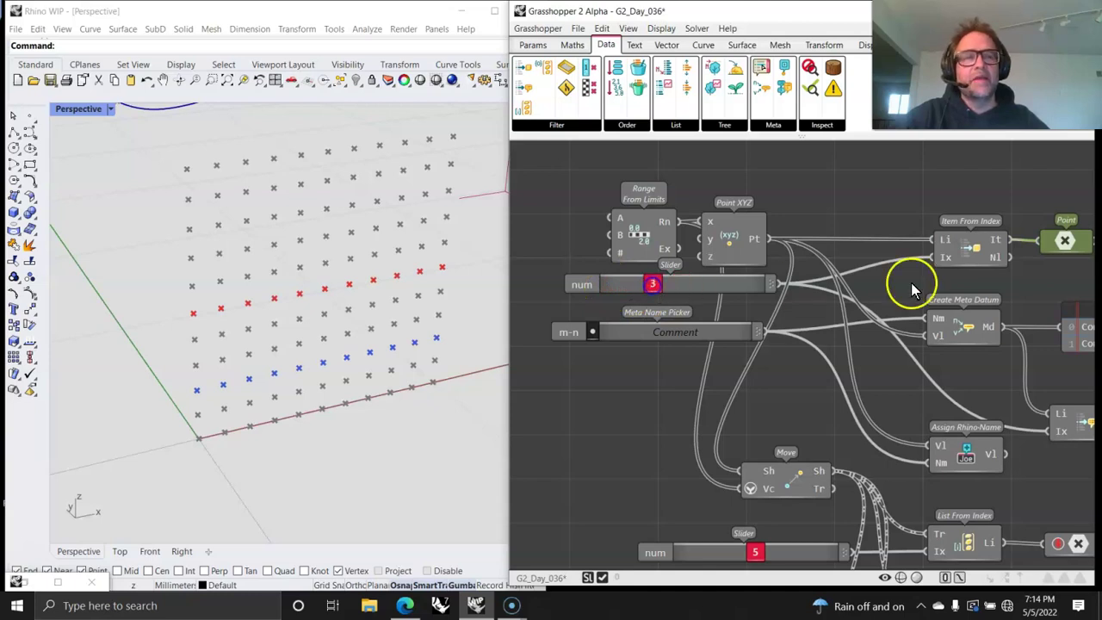
pyautogui.moveTo(1033, 263); pyautogui.dragTo(898, 264, button='right')
pyautogui.rightClick(943, 241)
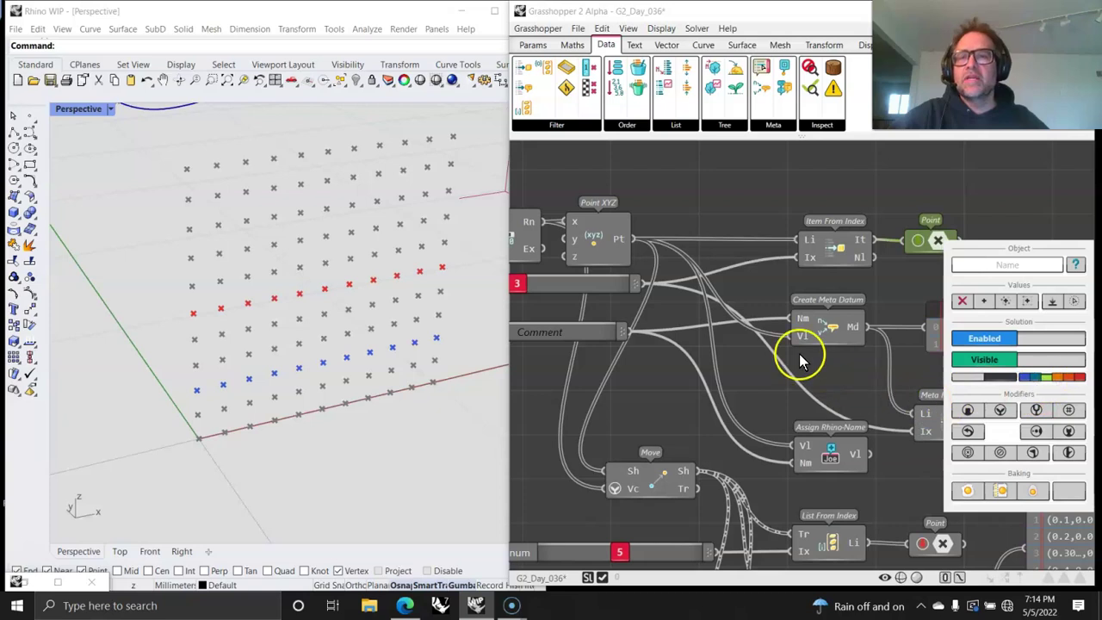
pyautogui.click(891, 368)
pyautogui.moveTo(803, 356); pyautogui.dragTo(902, 372, button='right')
# Step: Set the Item From Index slider to 4 and then 2, and inspect the component's Index input and Item output
pyautogui.moveTo(684, 289); pyautogui.dragTo(689, 289)
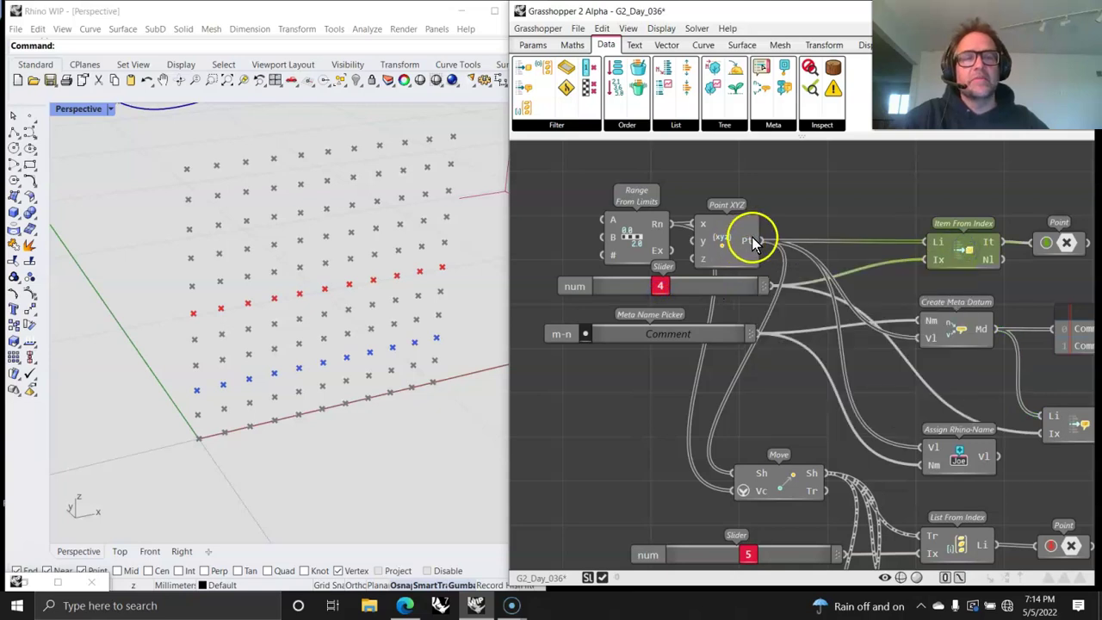
pyautogui.moveTo(753, 237)
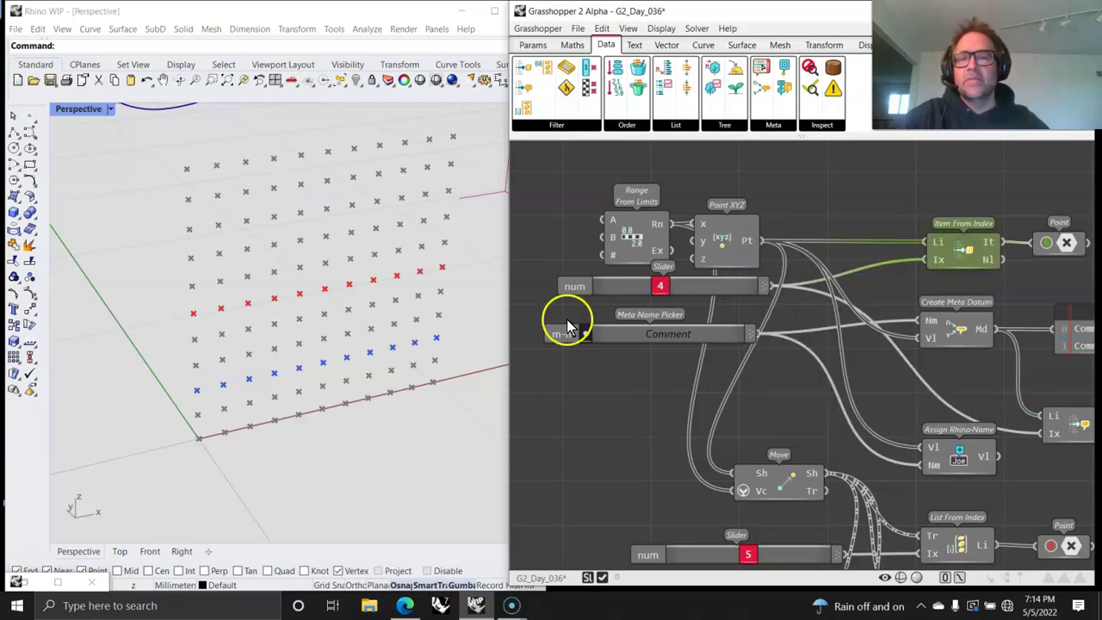
pyautogui.moveTo(376, 413); pyautogui.dragTo(351, 440, button='right')
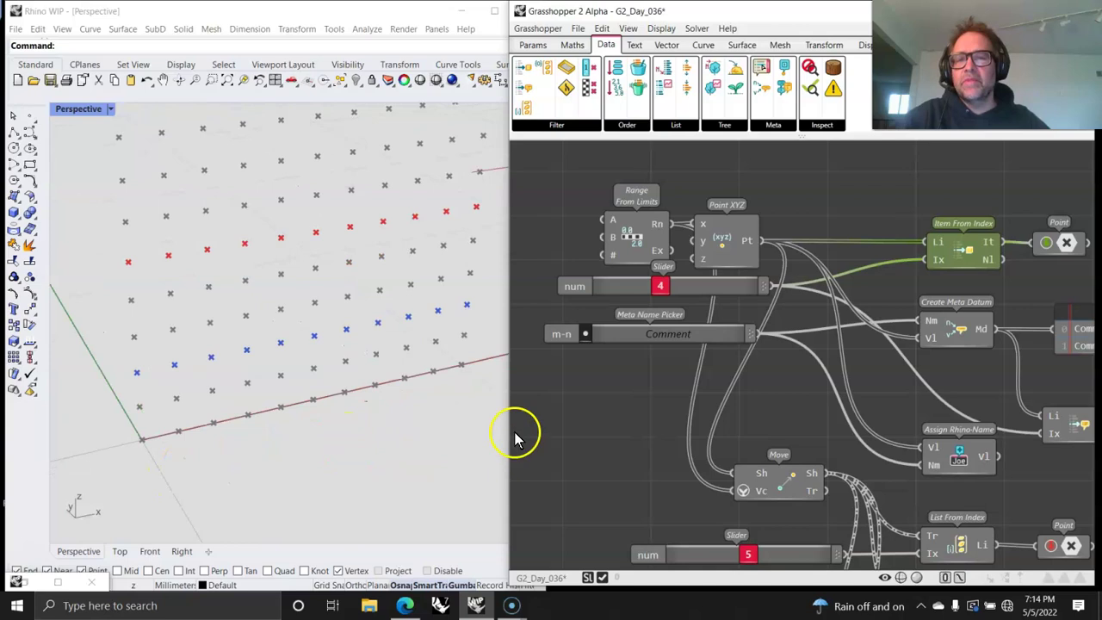
pyautogui.click(1050, 248)
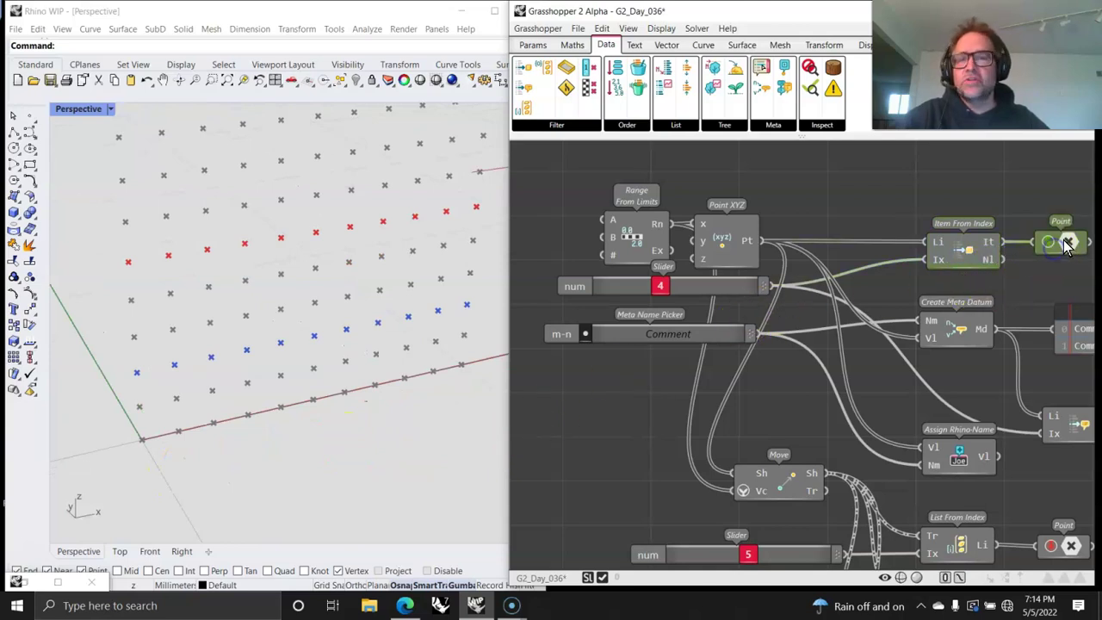
pyautogui.moveTo(659, 287); pyautogui.dragTo(631, 287)
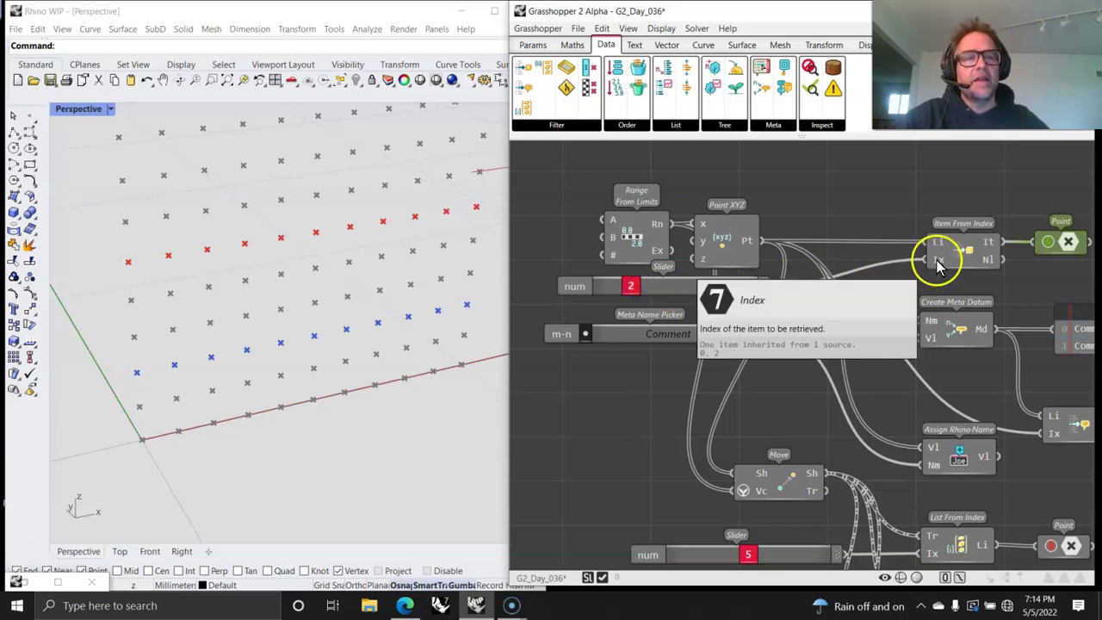
pyautogui.moveTo(996, 245)
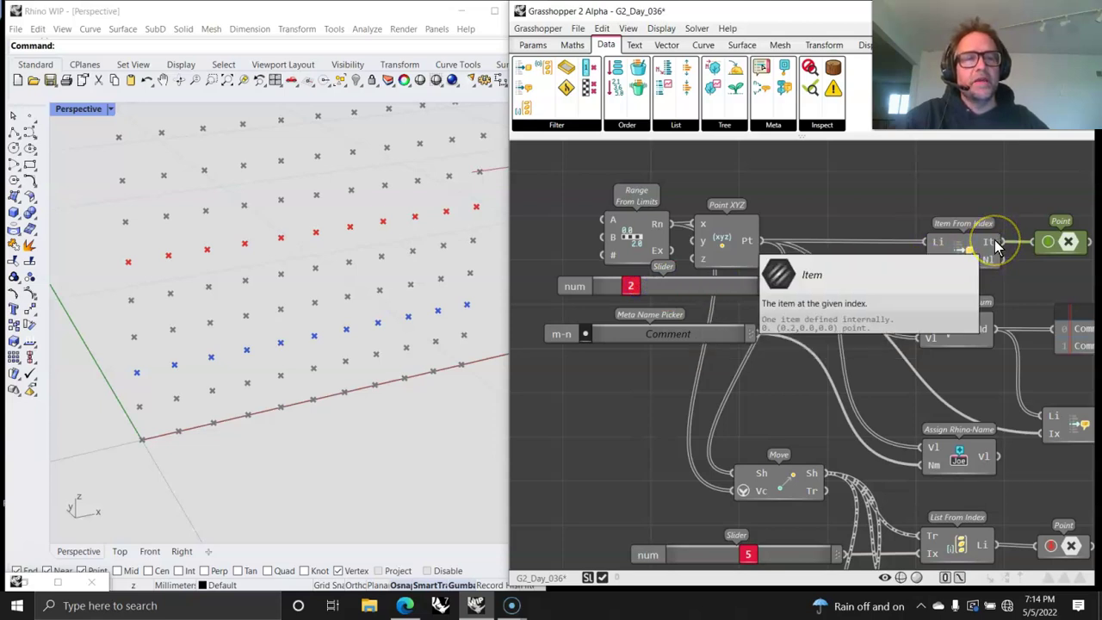
pyautogui.click(22, 488)
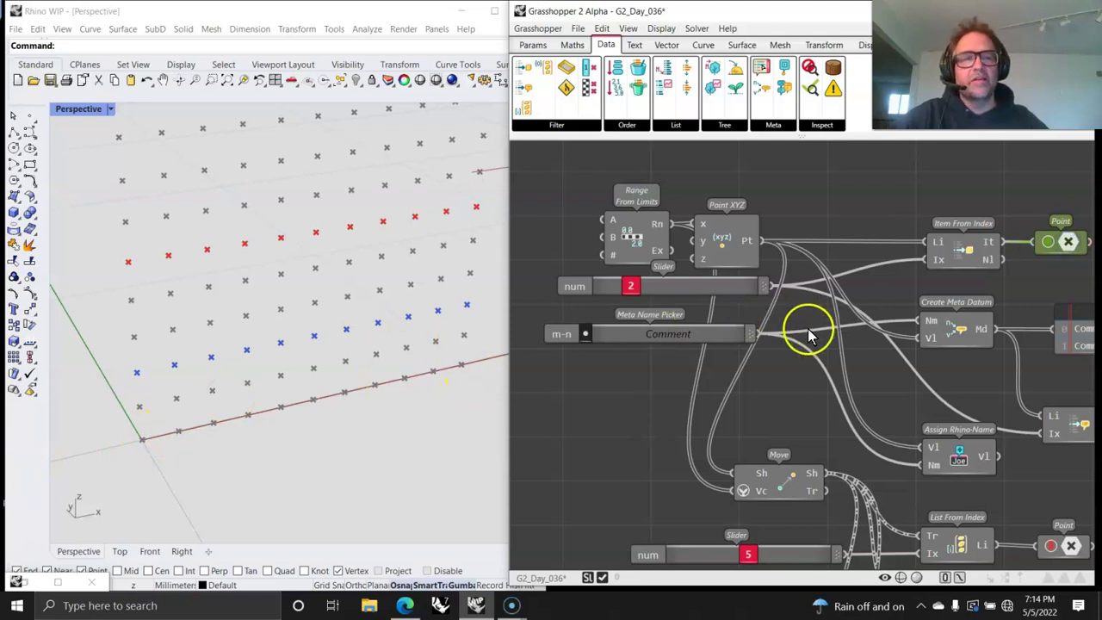
# Step: Give the Point parameter after Item From Index an orange display colour and enlarge the Create Meta Datum panel
pyautogui.click(1063, 248)
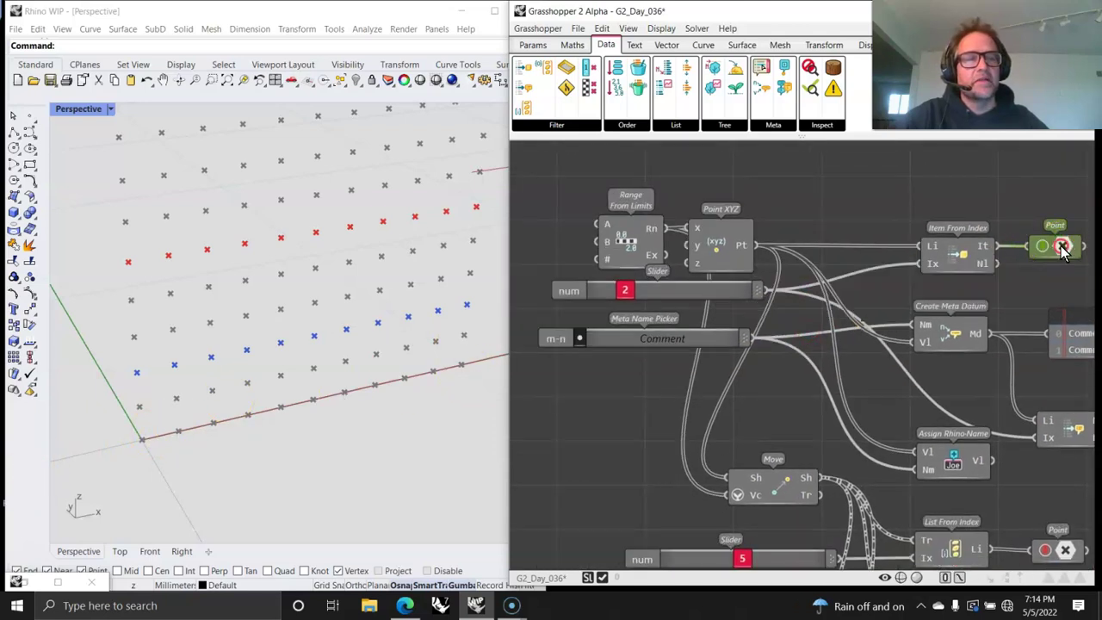
pyautogui.moveTo(1008, 291); pyautogui.dragTo(828, 274, button='right')
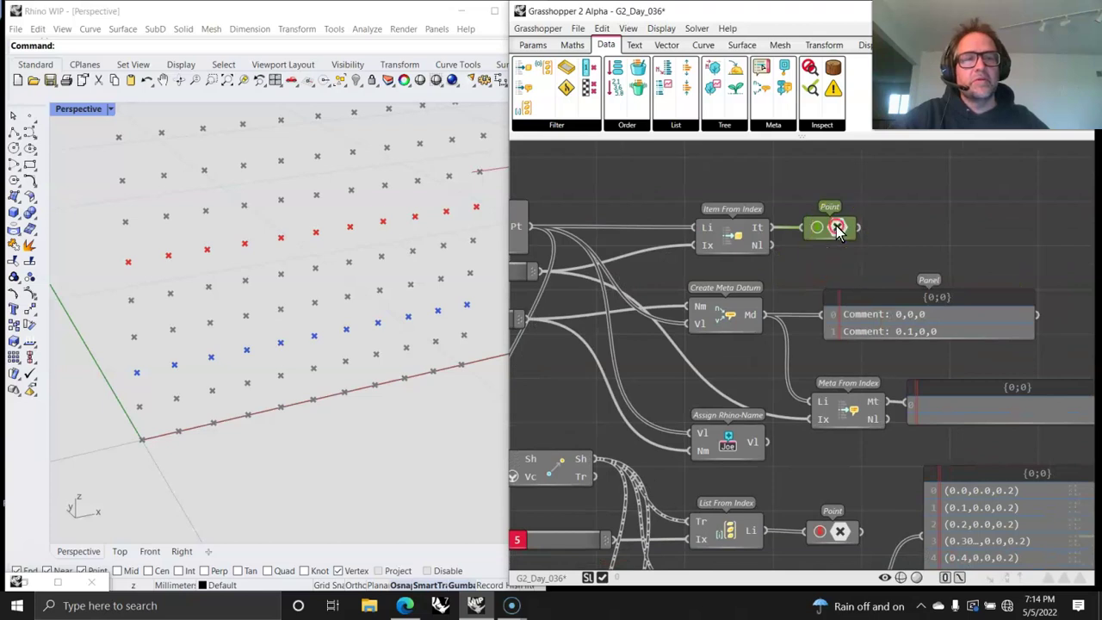
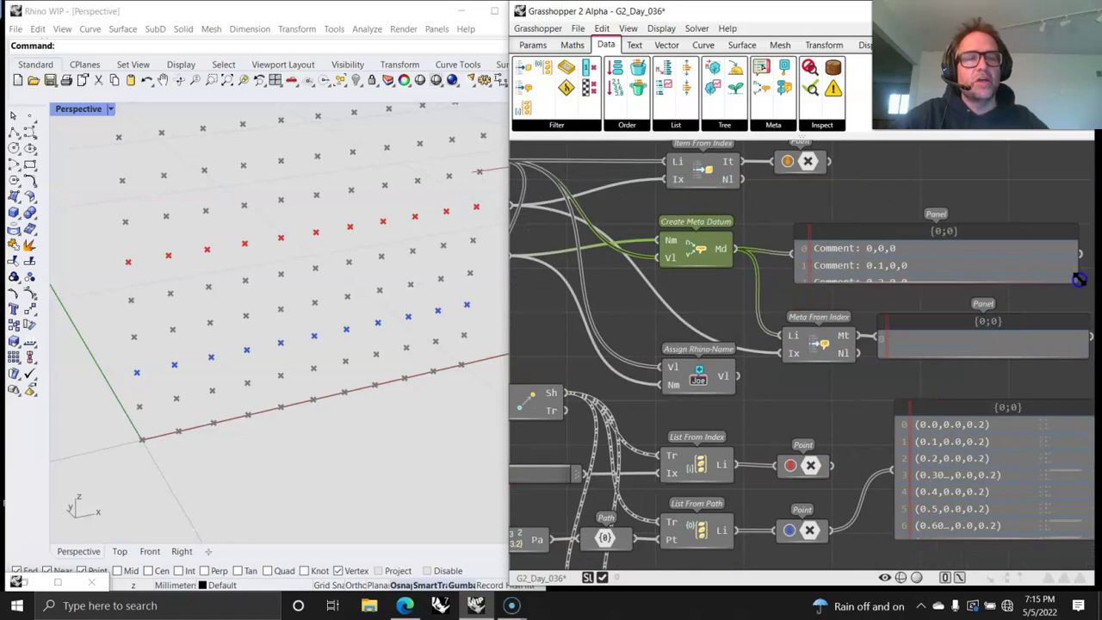
# Step: Set the Meta Name Picker to the Rhino Name entry and check the Create Meta Datum panel
pyautogui.moveTo(656, 350); pyautogui.dragTo(956, 342, button='right')
pyautogui.click(633, 250)
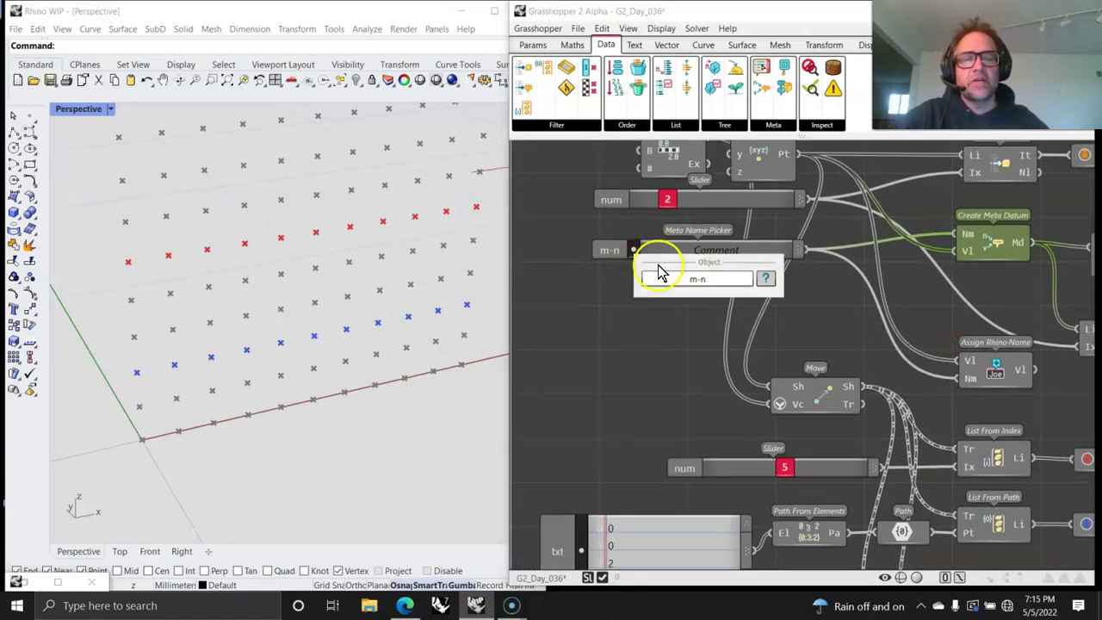
pyautogui.click(634, 250)
pyautogui.moveTo(686, 272)
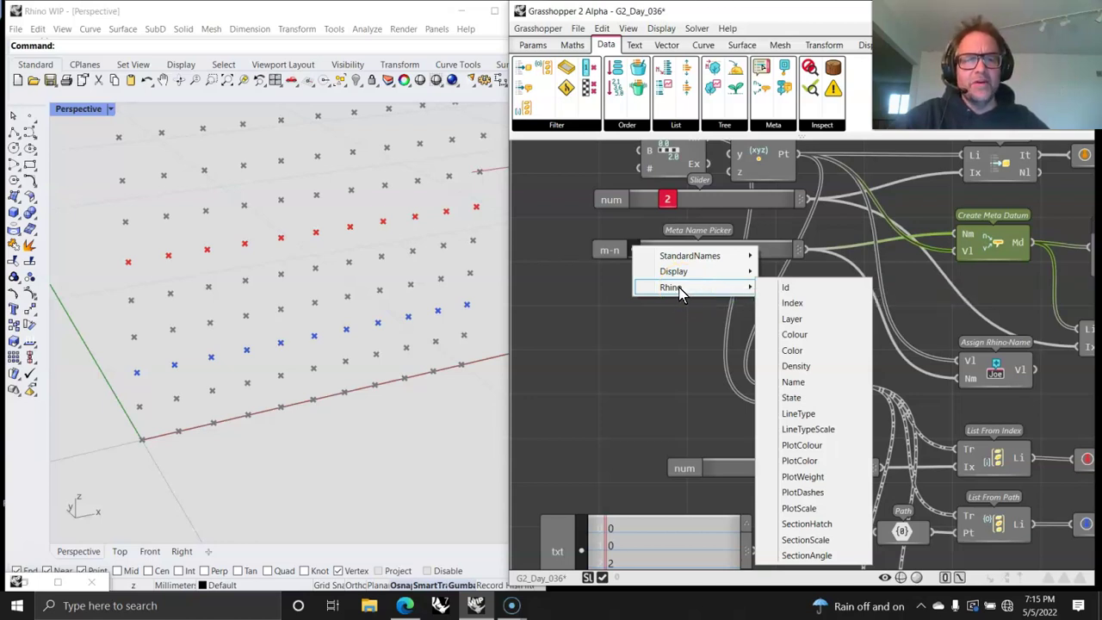
pyautogui.click(793, 381)
pyautogui.moveTo(881, 324); pyautogui.dragTo(696, 313, button='right')
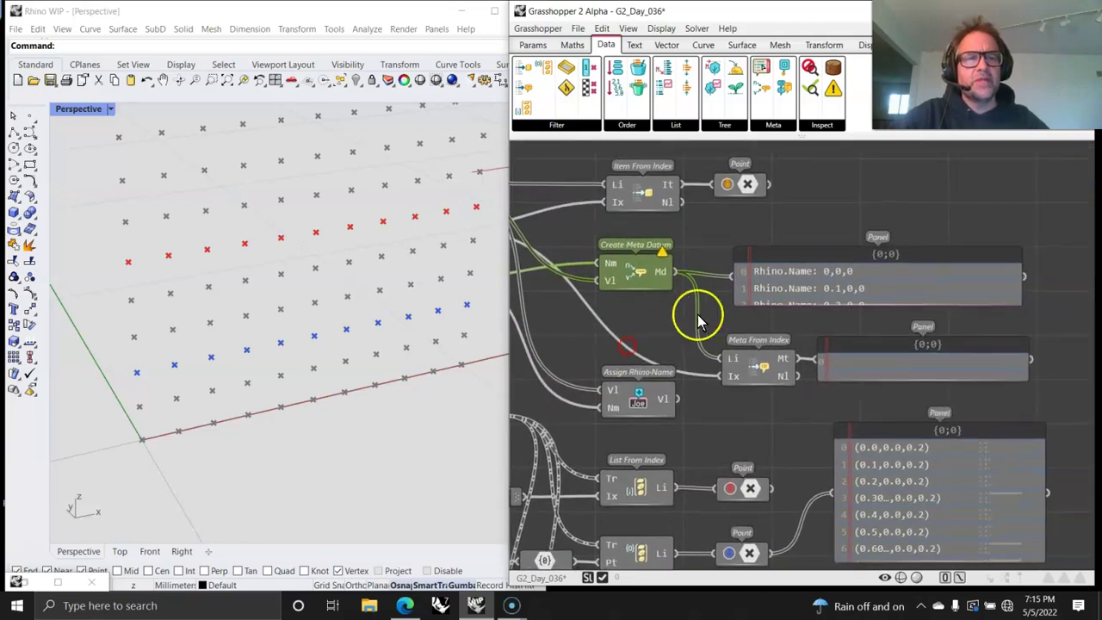
pyautogui.moveTo(770, 295); pyautogui.dragTo(921, 273, button='right')
pyautogui.click(915, 258)
pyautogui.moveTo(818, 271); pyautogui.dragTo(815, 297, button='right')
pyautogui.scroll(-2, 813, 283)
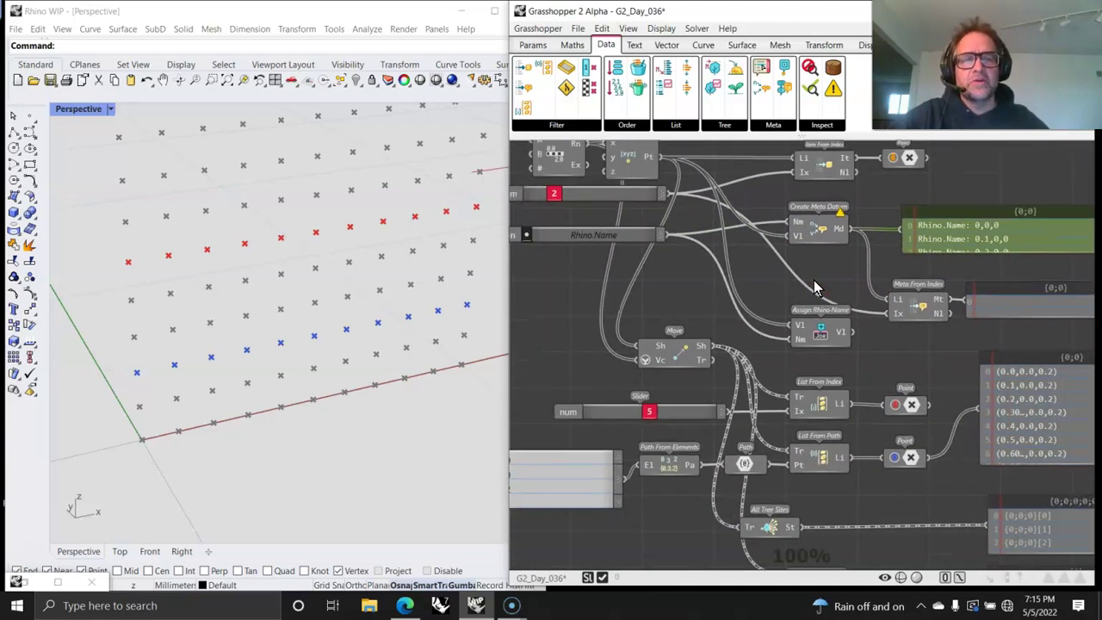
# Step: Switch the Point XYZ component's enabled and visible states off and back on
pyautogui.scroll(-2, 718, 258)
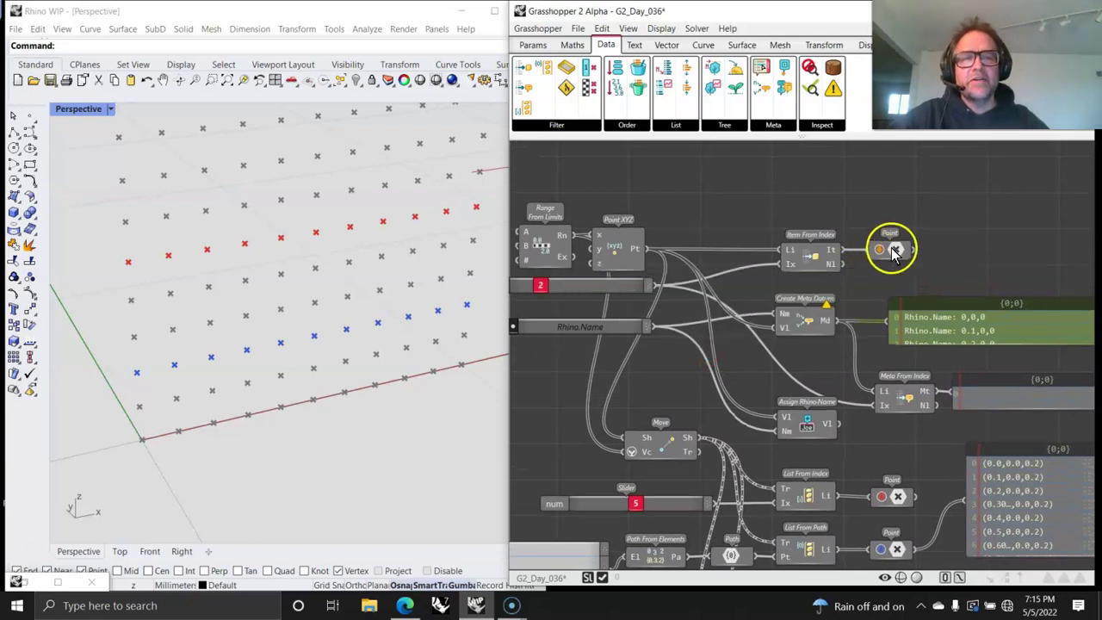
pyautogui.click(634, 250)
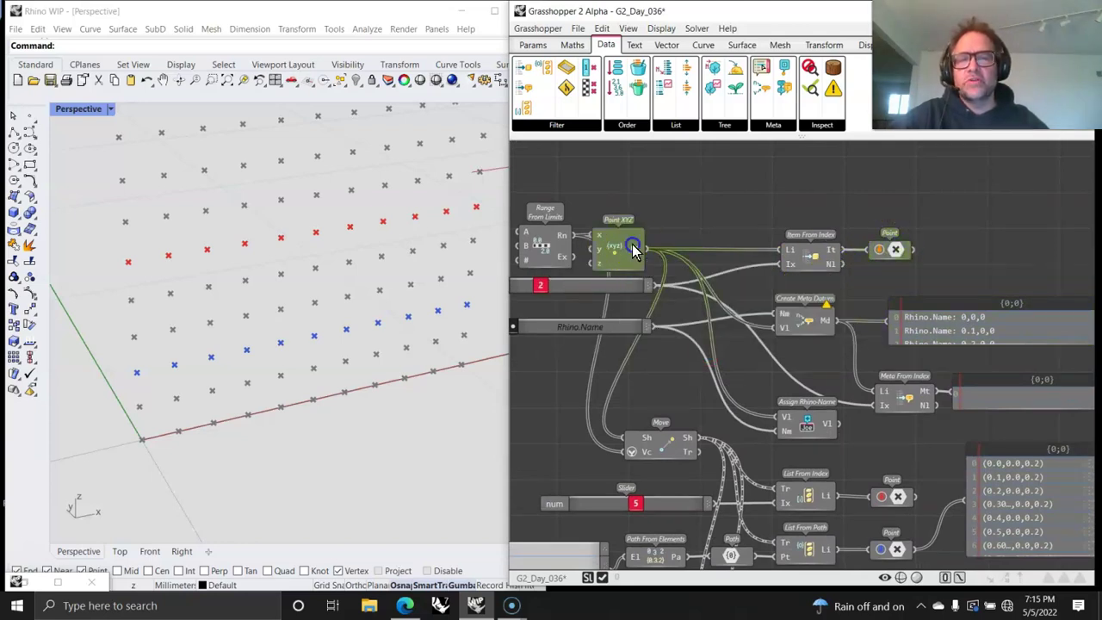
pyautogui.rightClick(635, 253)
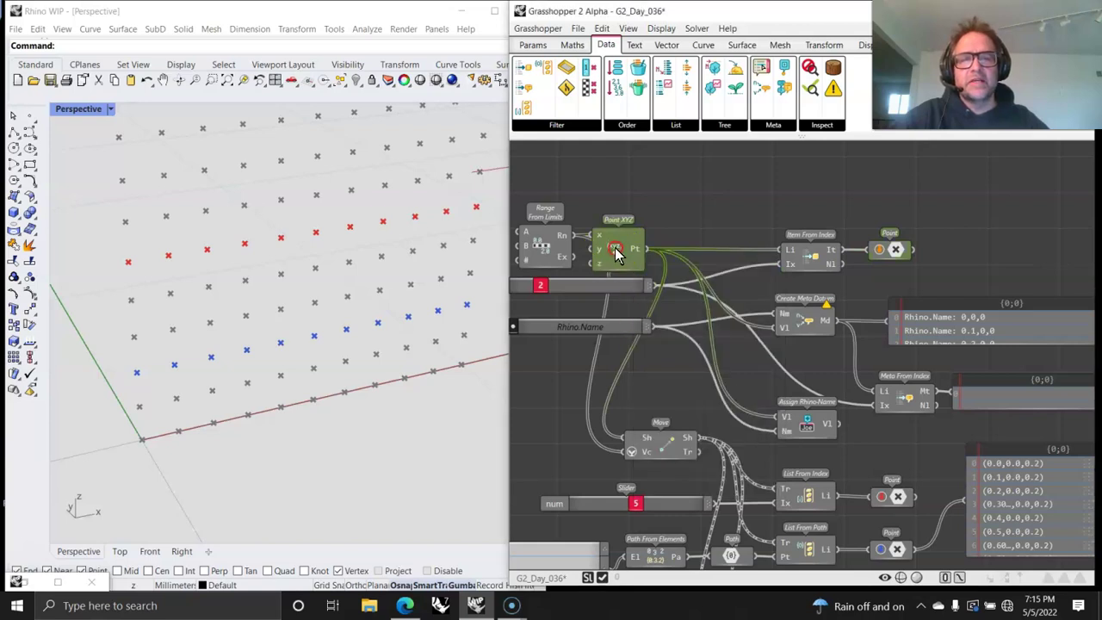
pyautogui.rightClick(617, 251)
pyautogui.click(660, 309)
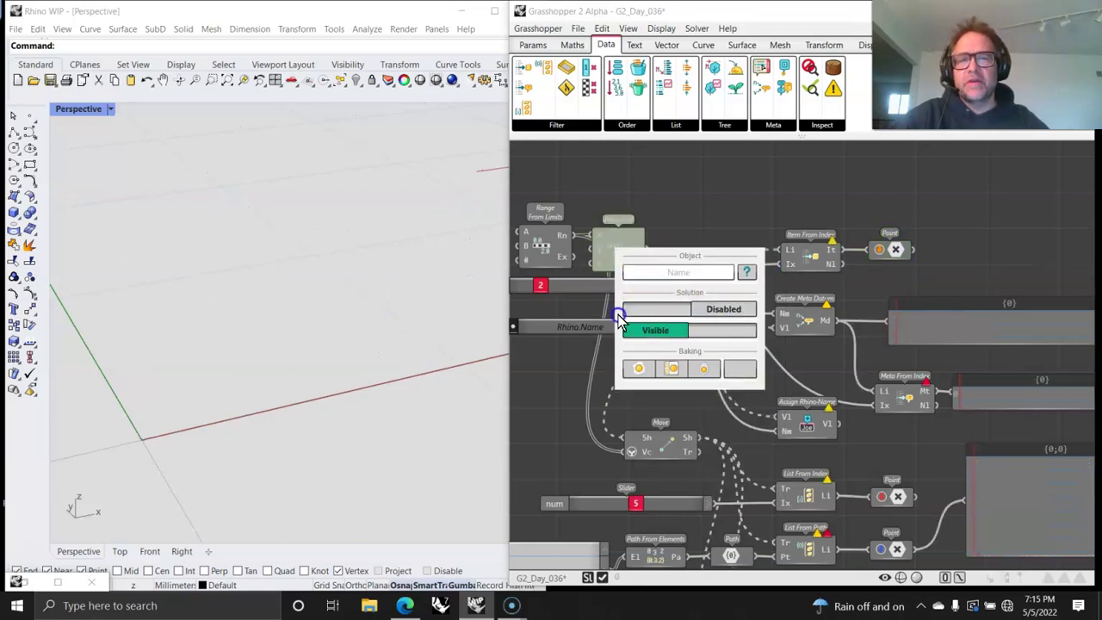
pyautogui.click(637, 313)
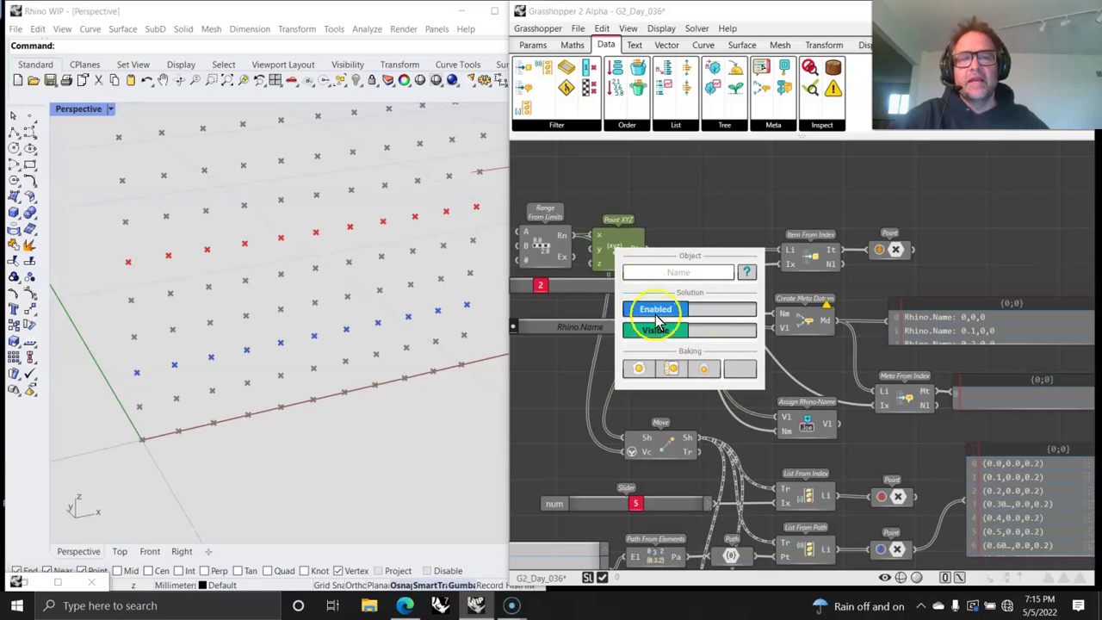
pyautogui.click(668, 331)
pyautogui.click(726, 333)
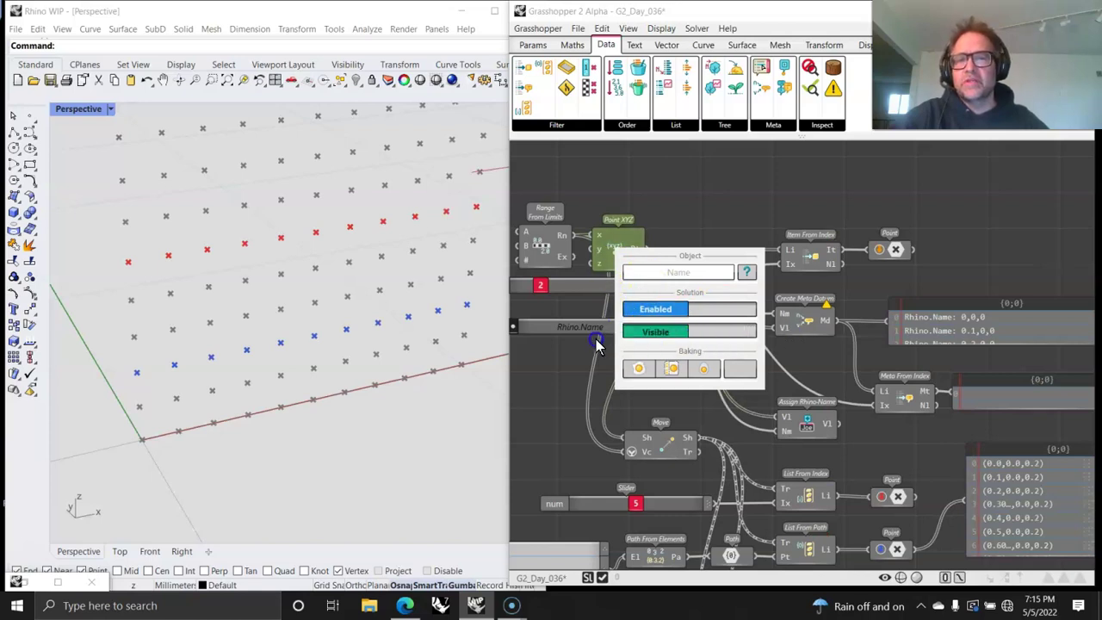
pyautogui.click(720, 191)
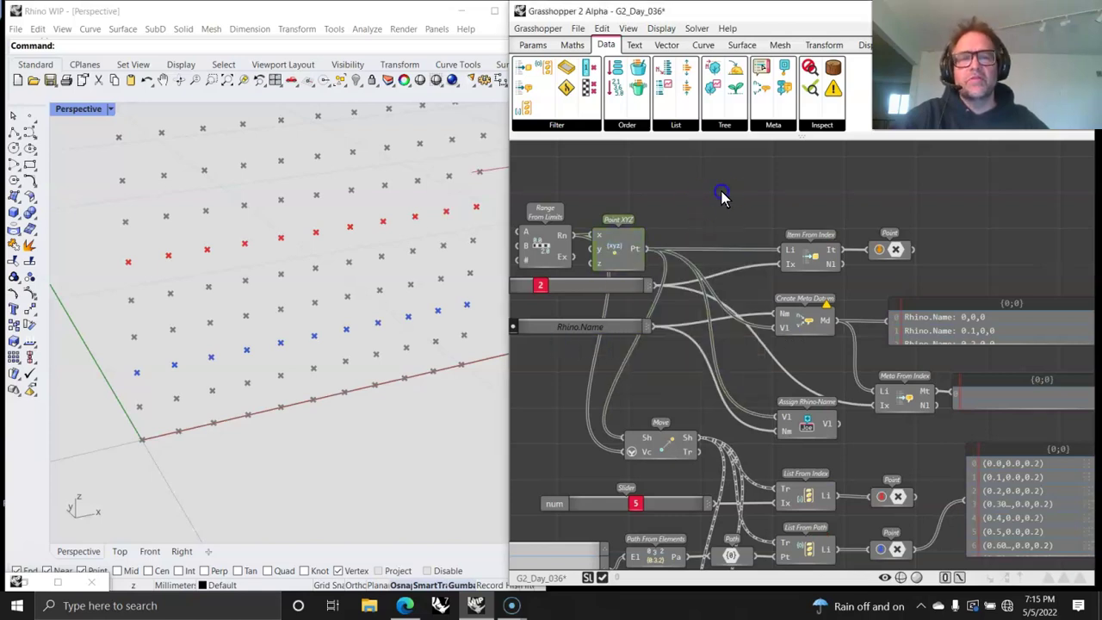
# Step: Move the Point parameter farther from Item From Index and connect the Item output to it again
pyautogui.moveTo(892, 254); pyautogui.dragTo(917, 256)
pyautogui.moveTo(839, 258)
pyautogui.mouseDown()
pyautogui.moveTo(868, 243)
pyautogui.moveTo(880, 253)
pyautogui.moveTo(839, 253)
pyautogui.mouseUp()
pyautogui.click(825, 259)
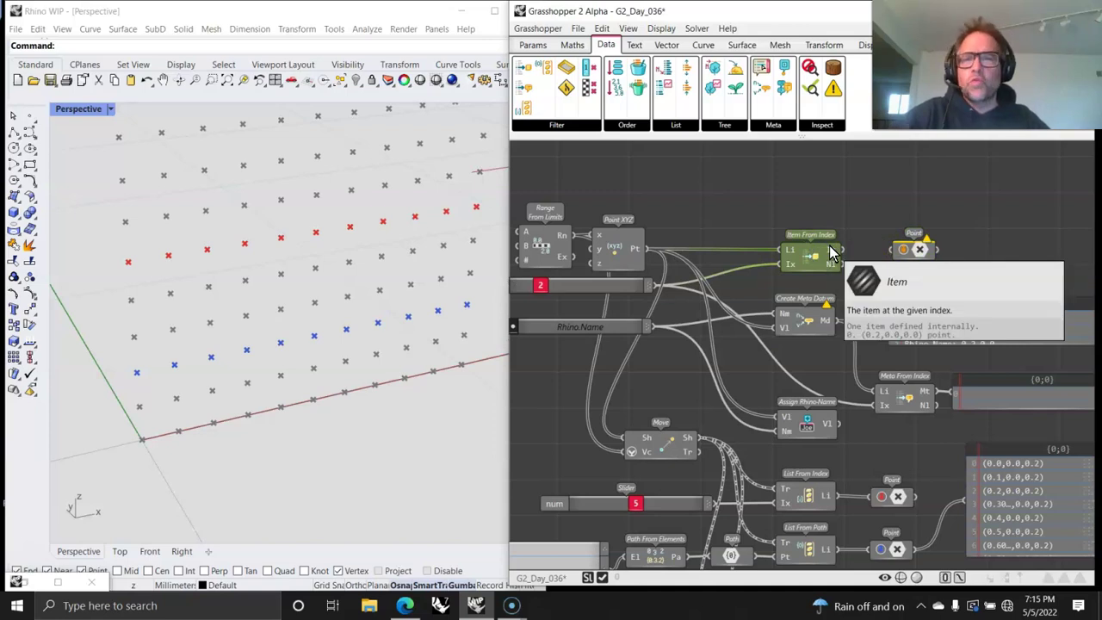
pyautogui.moveTo(830, 250); pyautogui.dragTo(892, 249)
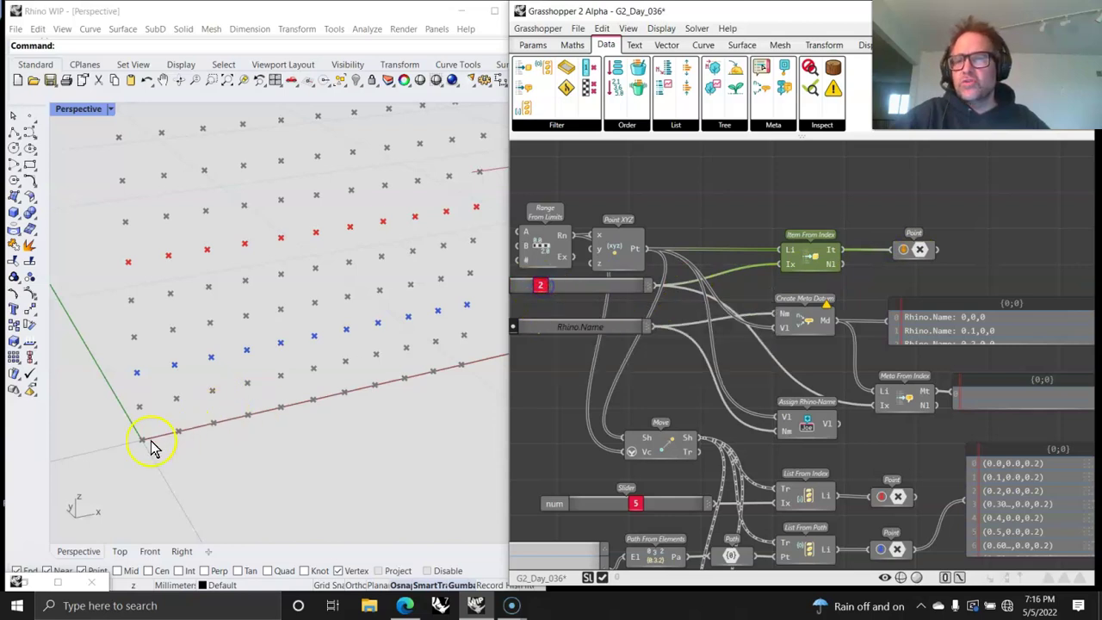
# Step: Give the Point parameter after Item From Index a dark orange display colour and set the Item From Index slider to 3
pyautogui.rightClick(920, 250)
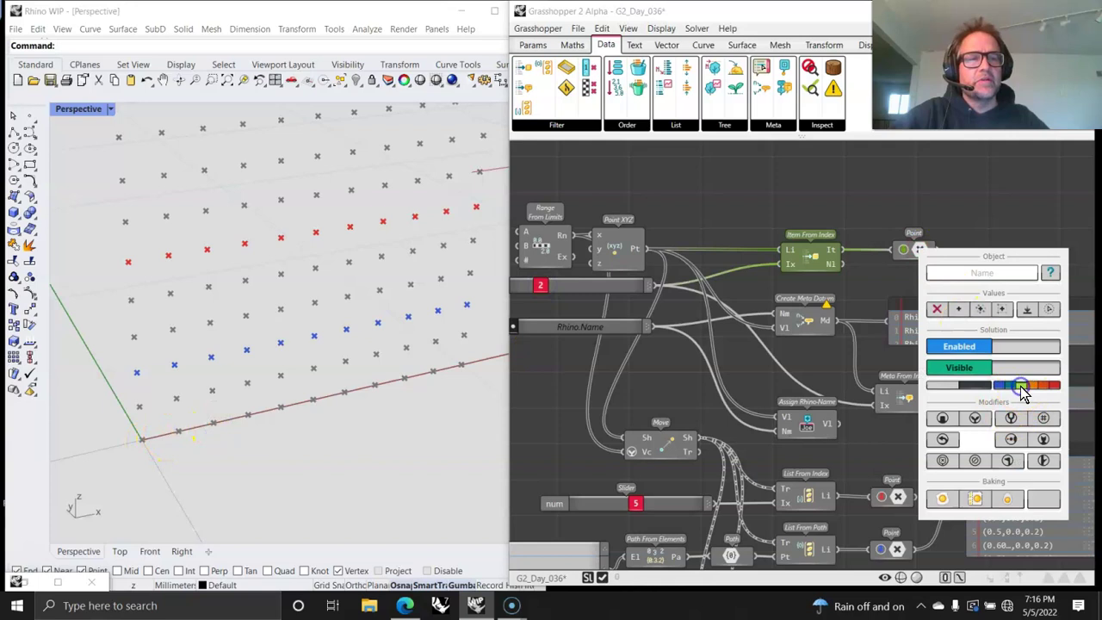
pyautogui.moveTo(336, 502); pyautogui.dragTo(239, 375, button='right')
pyautogui.moveTo(647, 352); pyautogui.dragTo(703, 390, button='right')
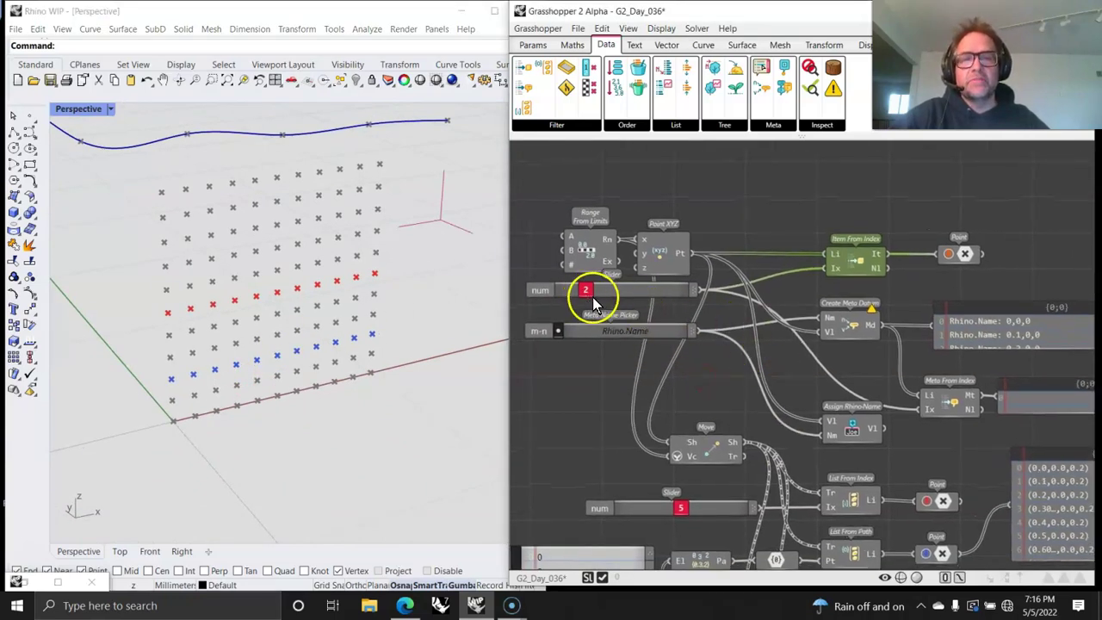
pyautogui.moveTo(818, 352)
pyautogui.mouseDown(button='right')
pyautogui.moveTo(738, 320)
pyautogui.moveTo(747, 316)
pyautogui.moveTo(739, 342)
pyautogui.mouseUp(button='right')
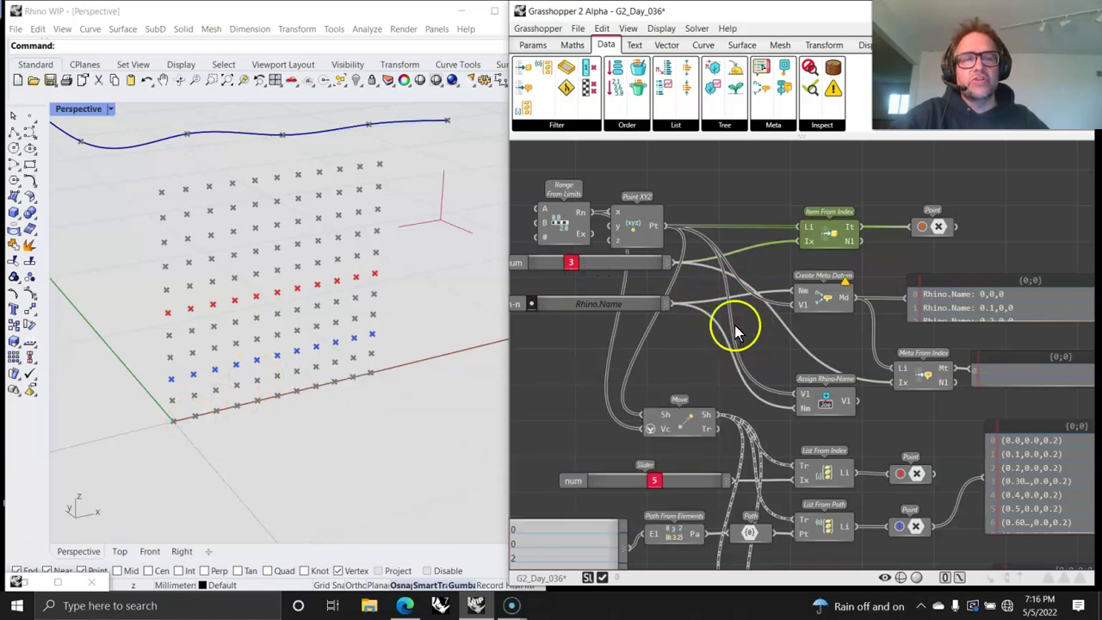
# Step: Examine the Create Meta Datum and Meta From Index components together with their output panels
pyautogui.click(828, 299)
pyautogui.moveTo(819, 355); pyautogui.dragTo(807, 235, button='right')
pyautogui.moveTo(810, 284); pyautogui.dragTo(799, 319, button='right')
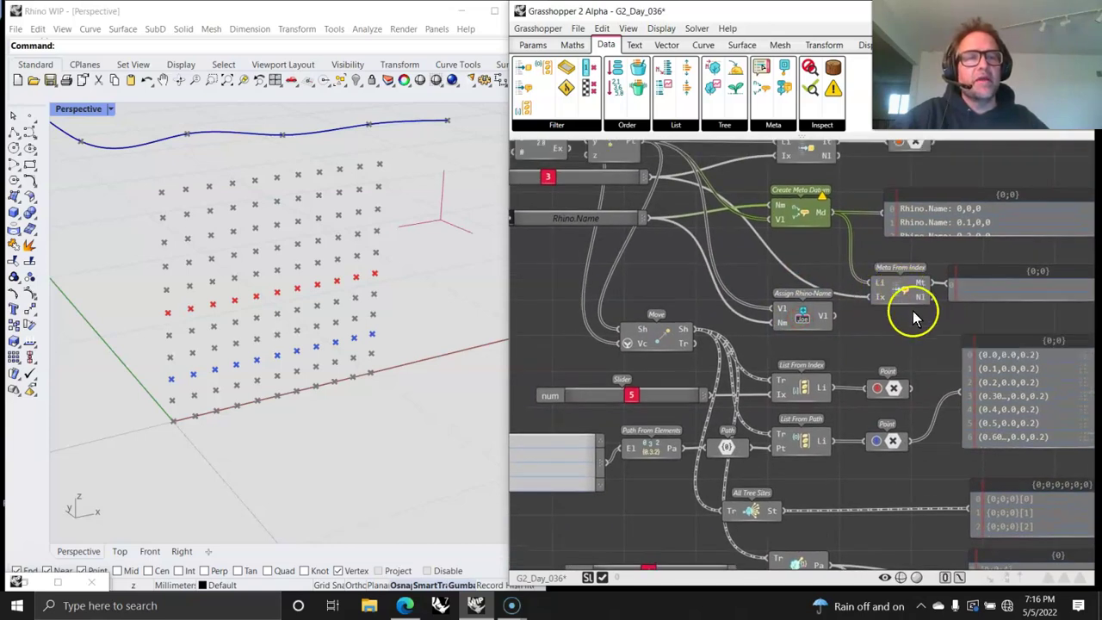
pyautogui.moveTo(900, 293); pyautogui.dragTo(812, 314, button='right')
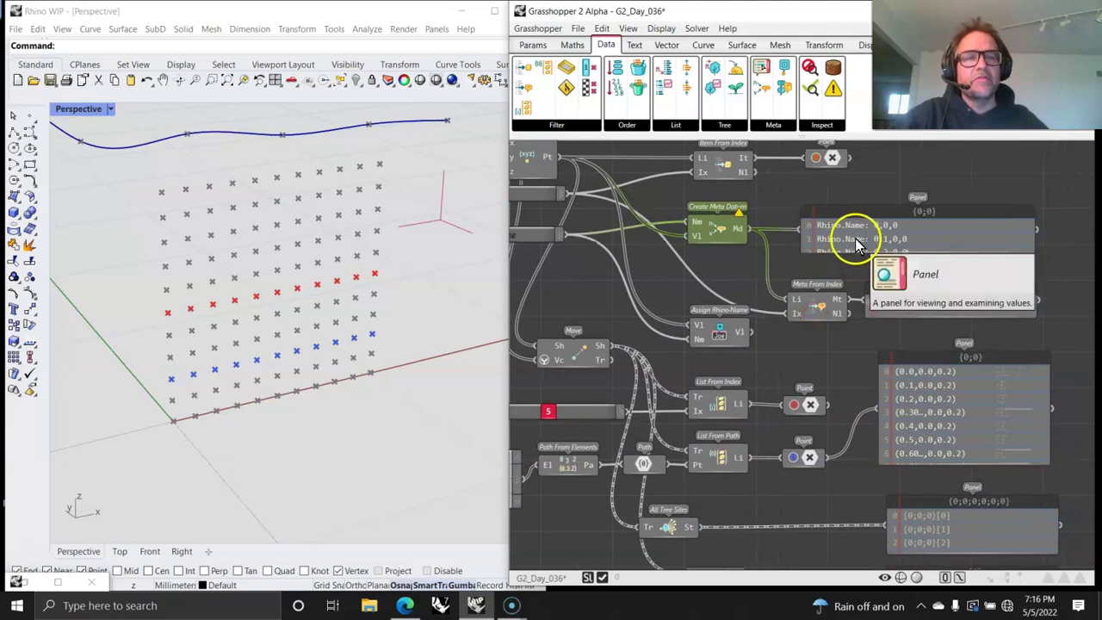
pyautogui.click(815, 345)
pyautogui.moveTo(804, 357)
pyautogui.mouseDown(button='right')
pyautogui.moveTo(990, 284)
pyautogui.moveTo(910, 291)
pyautogui.mouseUp(button='right')
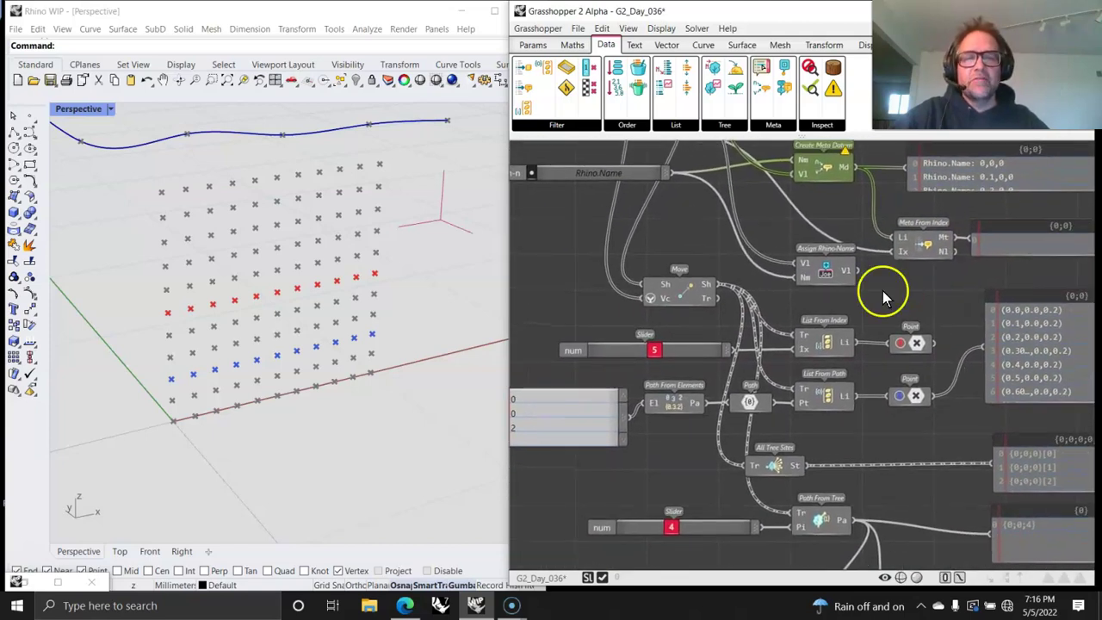
# Step: Shift the Move component slightly away from List From Index and set the List From Index slider to 6
pyautogui.moveTo(689, 267)
pyautogui.mouseDown(button='right')
pyautogui.moveTo(702, 284)
pyautogui.moveTo(831, 325)
pyautogui.moveTo(777, 322)
pyautogui.moveTo(759, 340)
pyautogui.moveTo(747, 317)
pyautogui.moveTo(738, 344)
pyautogui.mouseUp(button='right')
pyautogui.click(700, 303)
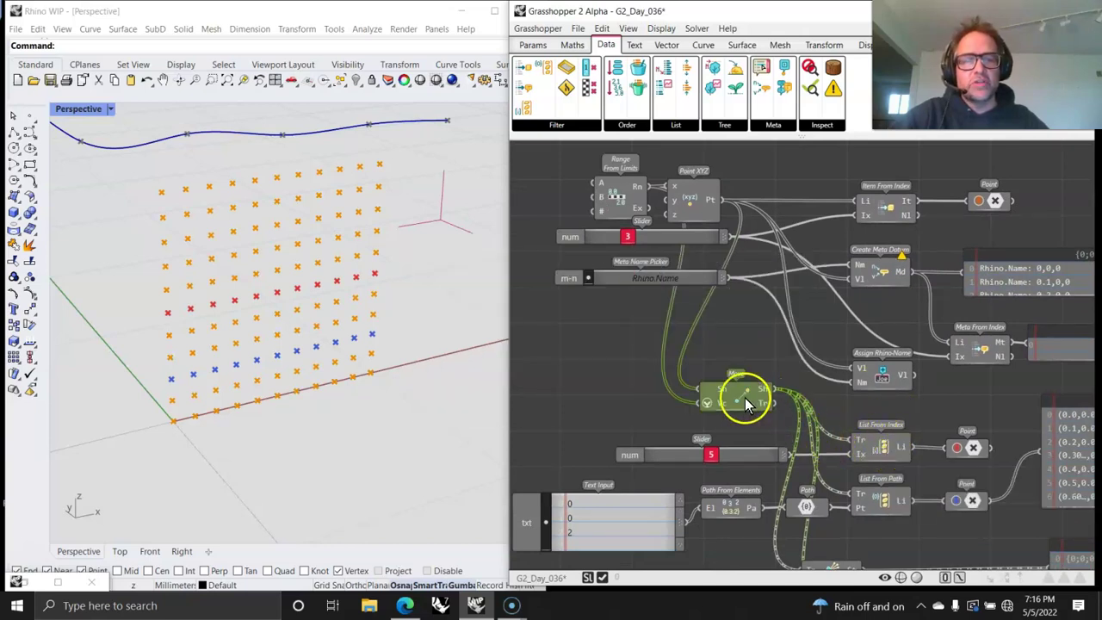
pyautogui.moveTo(744, 405); pyautogui.dragTo(719, 397)
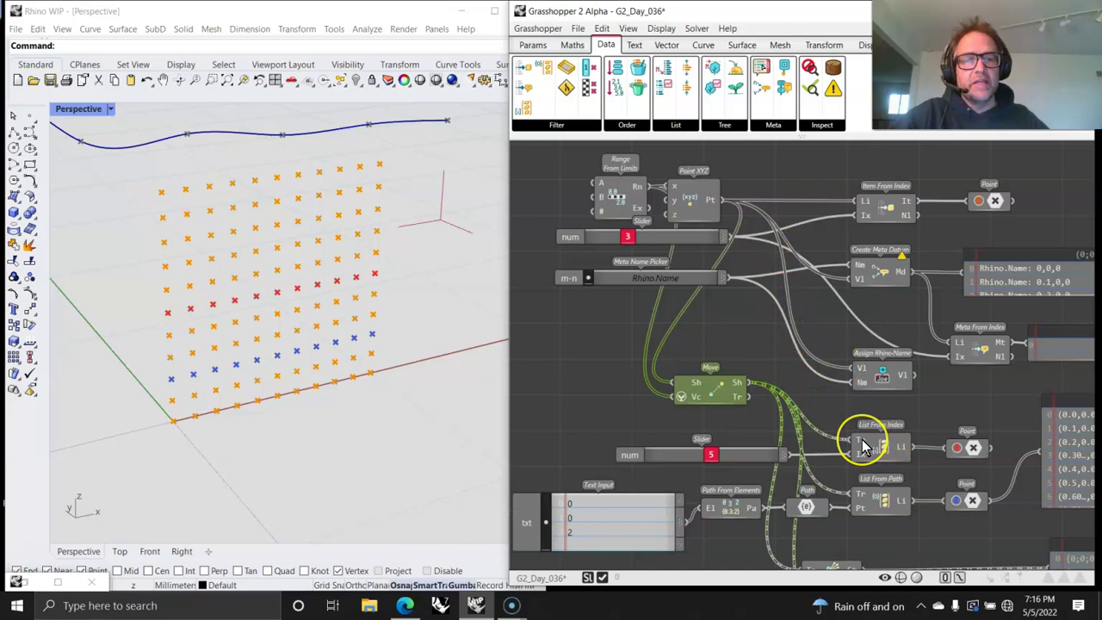
pyautogui.moveTo(863, 445)
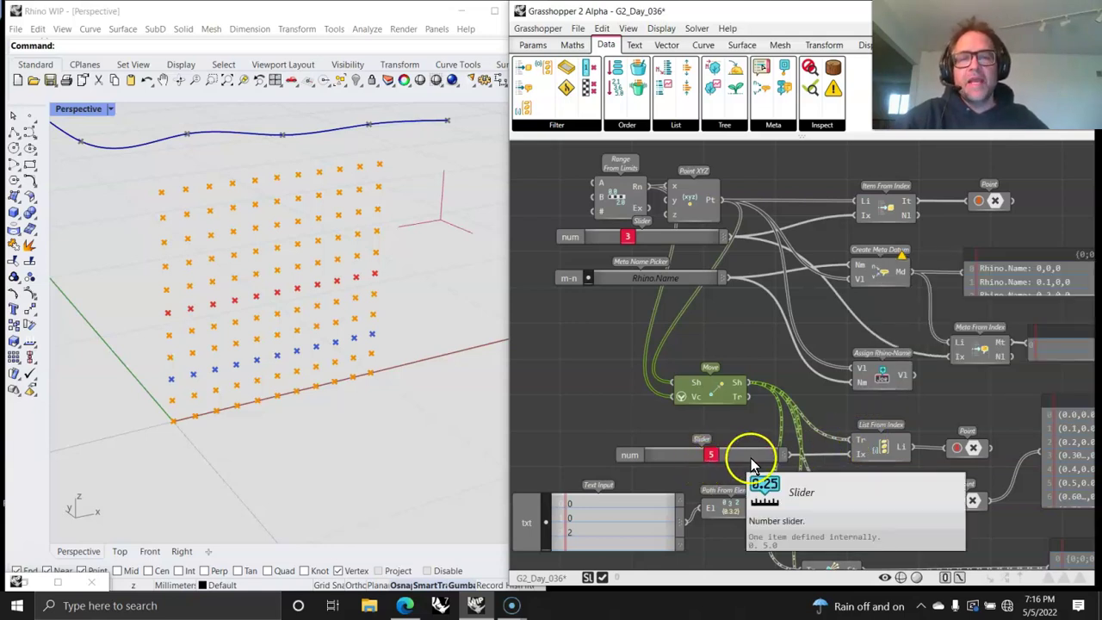
pyautogui.moveTo(712, 453)
pyautogui.mouseDown()
pyautogui.moveTo(675, 462)
pyautogui.moveTo(760, 445)
pyautogui.moveTo(778, 453)
pyautogui.moveTo(725, 446)
pyautogui.mouseUp()
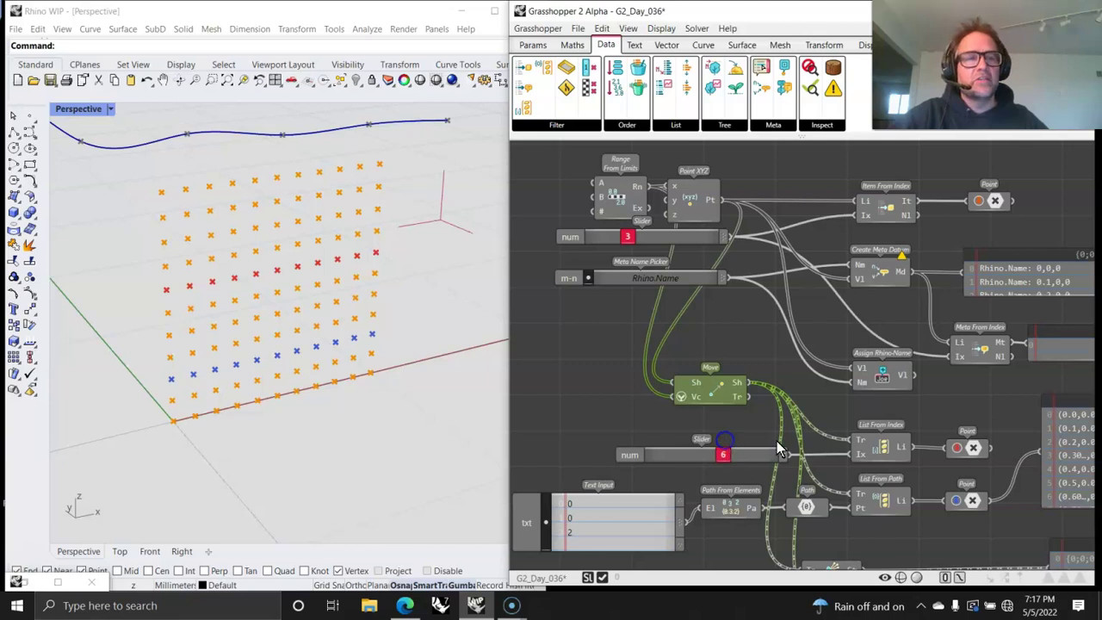
# Step: Line up the Text Input with Path From Elements and change its third value to 8
pyautogui.moveTo(916, 522); pyautogui.dragTo(850, 426, button='right')
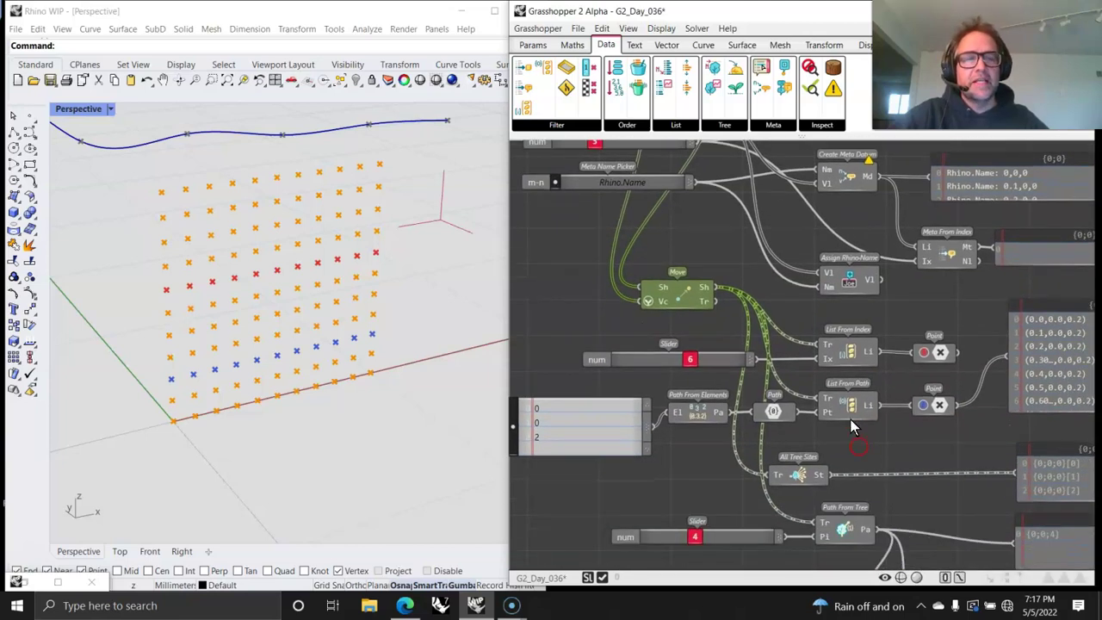
pyautogui.moveTo(772, 421)
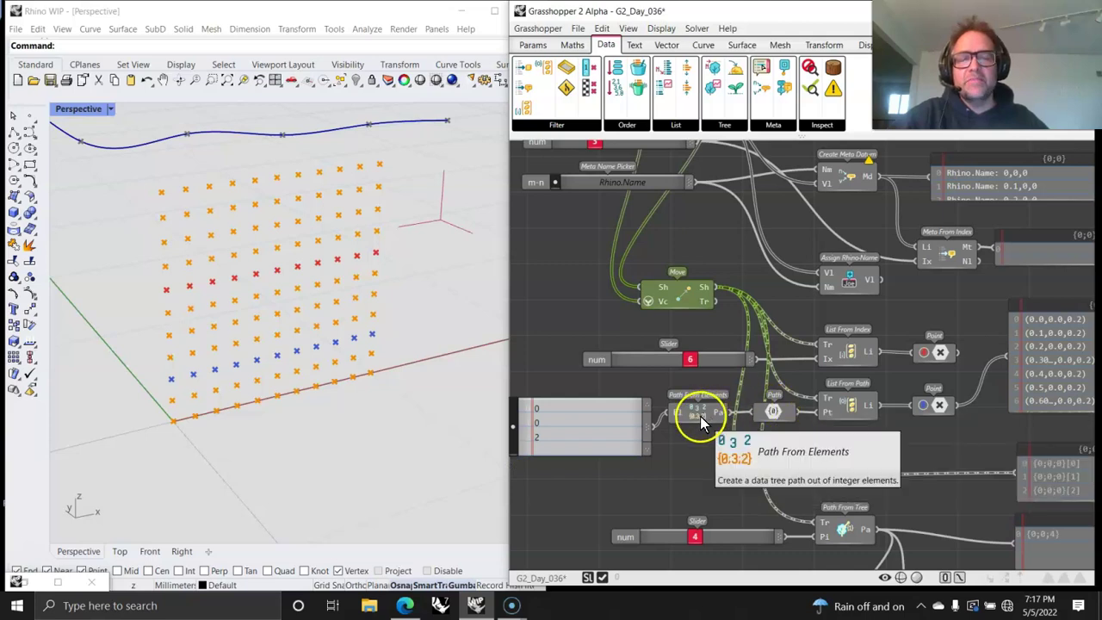
pyautogui.moveTo(527, 438)
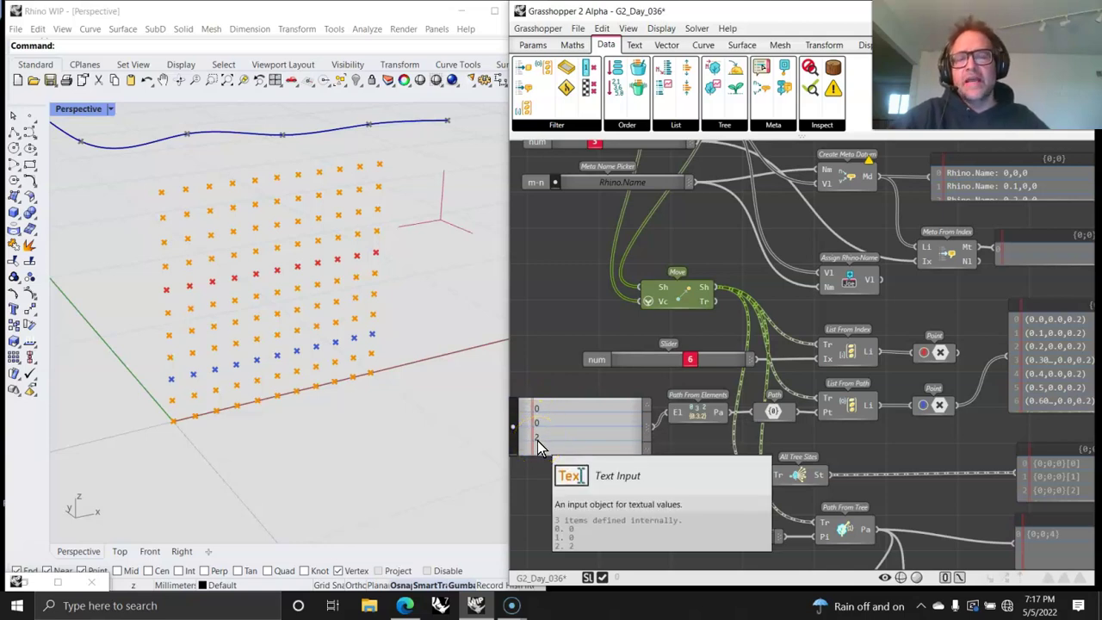
pyautogui.moveTo(570, 436); pyautogui.dragTo(571, 422)
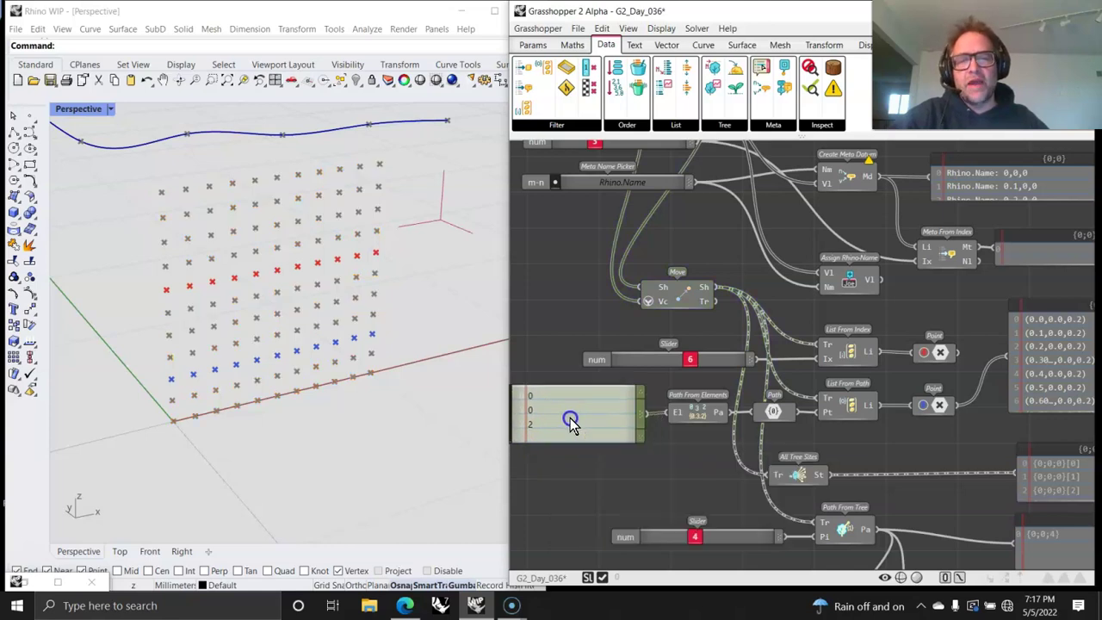
pyautogui.moveTo(987, 440)
pyautogui.mouseDown(button='right')
pyautogui.moveTo(867, 422)
pyautogui.moveTo(816, 429)
pyautogui.moveTo(983, 455)
pyautogui.mouseUp(button='right')
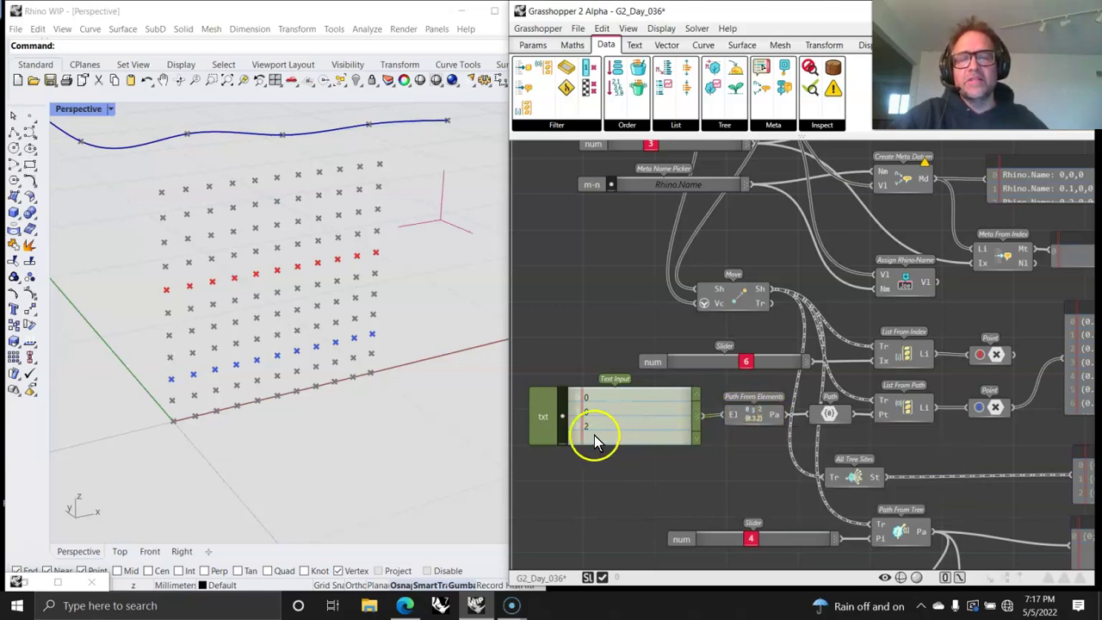
pyautogui.click(565, 440)
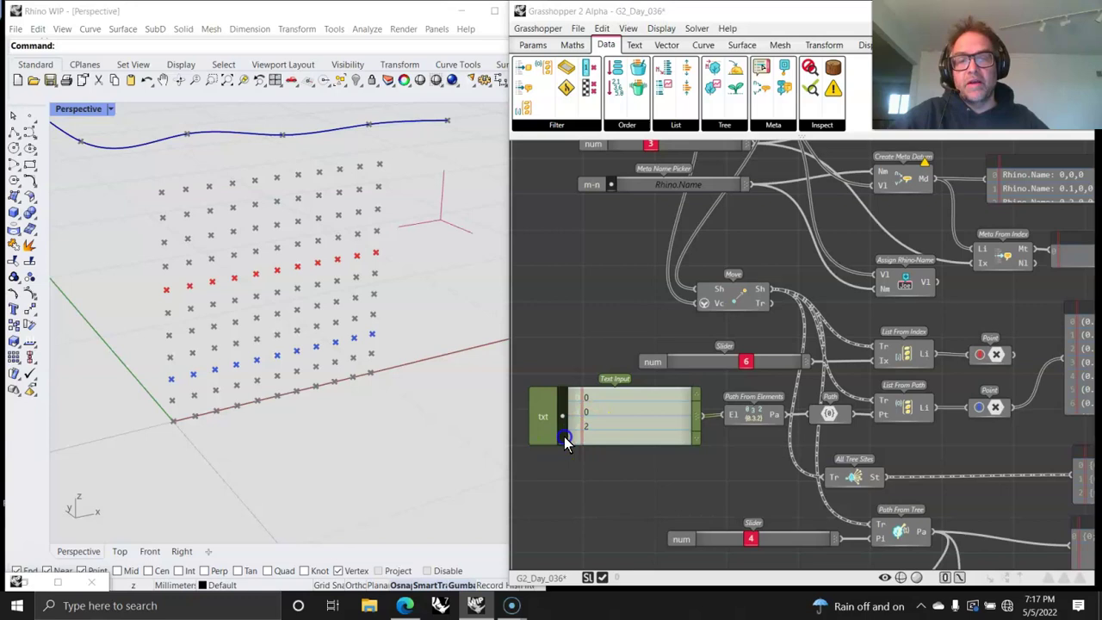
pyautogui.doubleClick(566, 440)
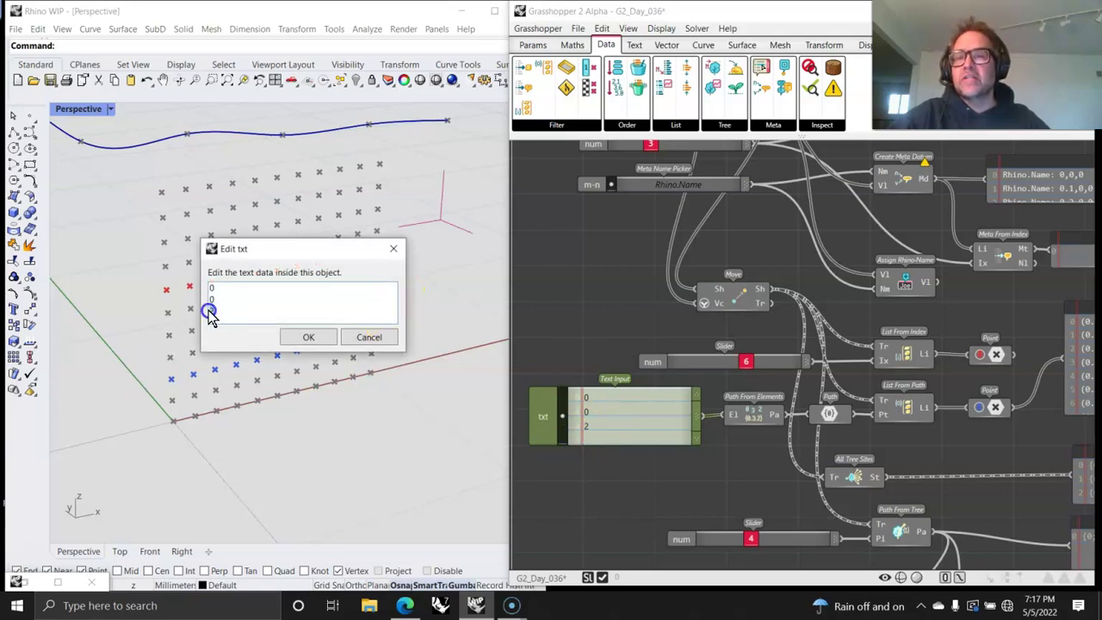
pyautogui.click(320, 336)
pyautogui.moveTo(824, 479); pyautogui.dragTo(707, 413, button='right')
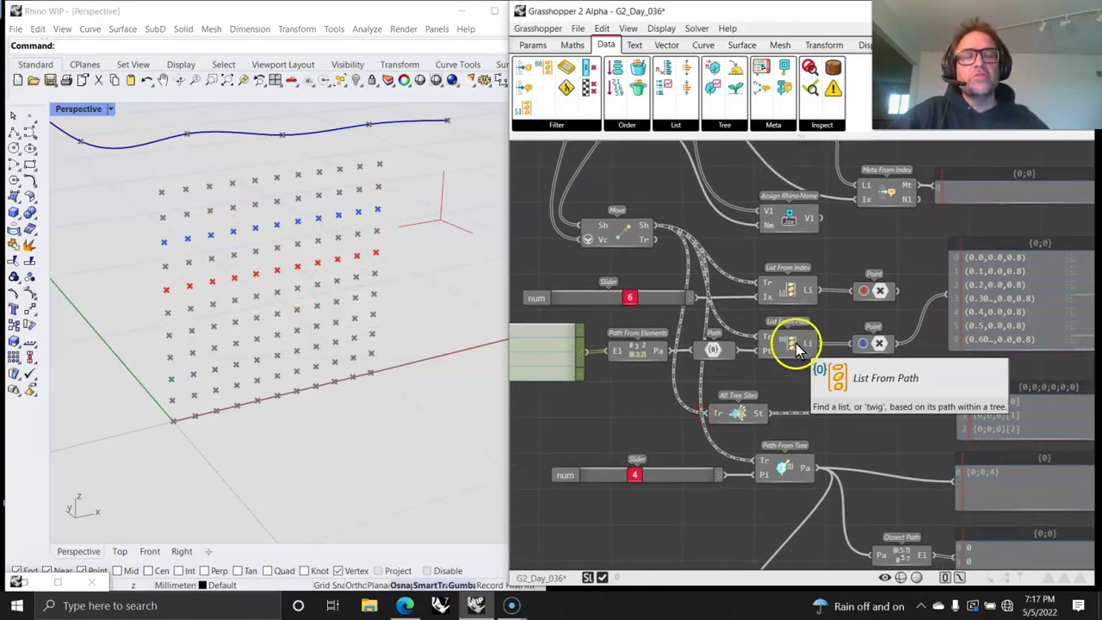
# Step: Examine the components offered in the Data category's List, Tree and Filter groups
pyautogui.click(677, 126)
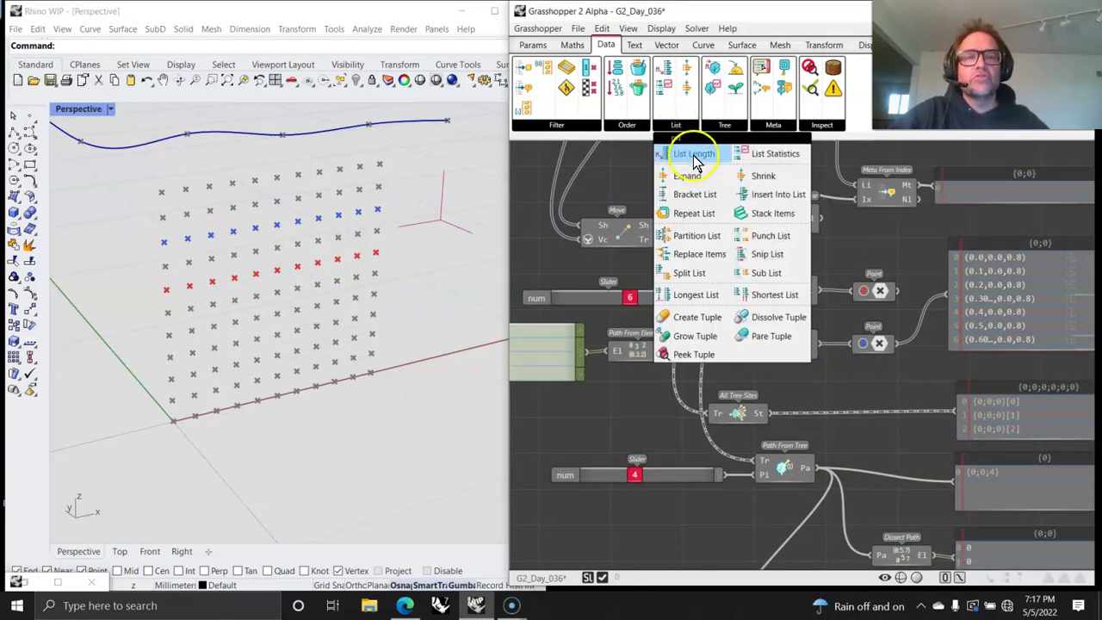
pyautogui.click(792, 336)
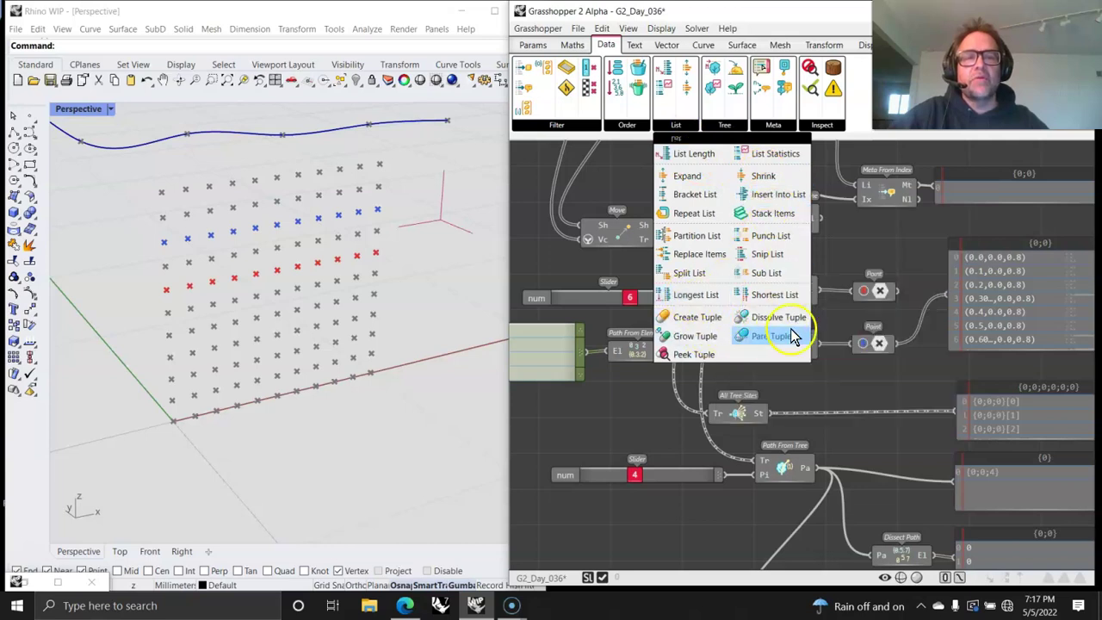
pyautogui.click(763, 128)
pyautogui.click(726, 125)
pyautogui.click(737, 124)
pyautogui.click(730, 124)
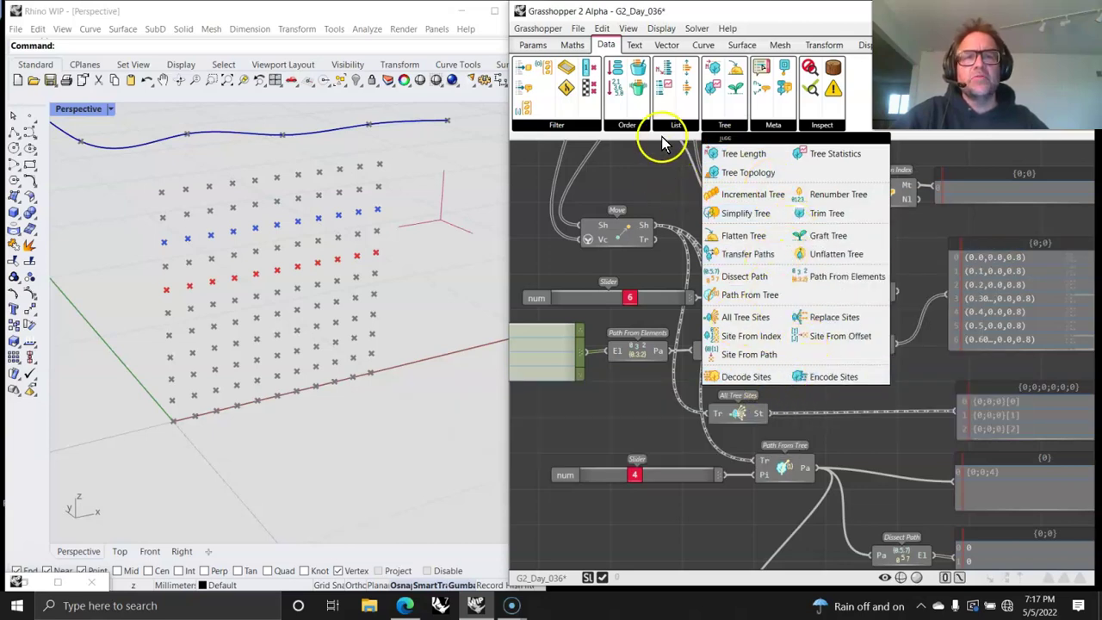
pyautogui.click(670, 124)
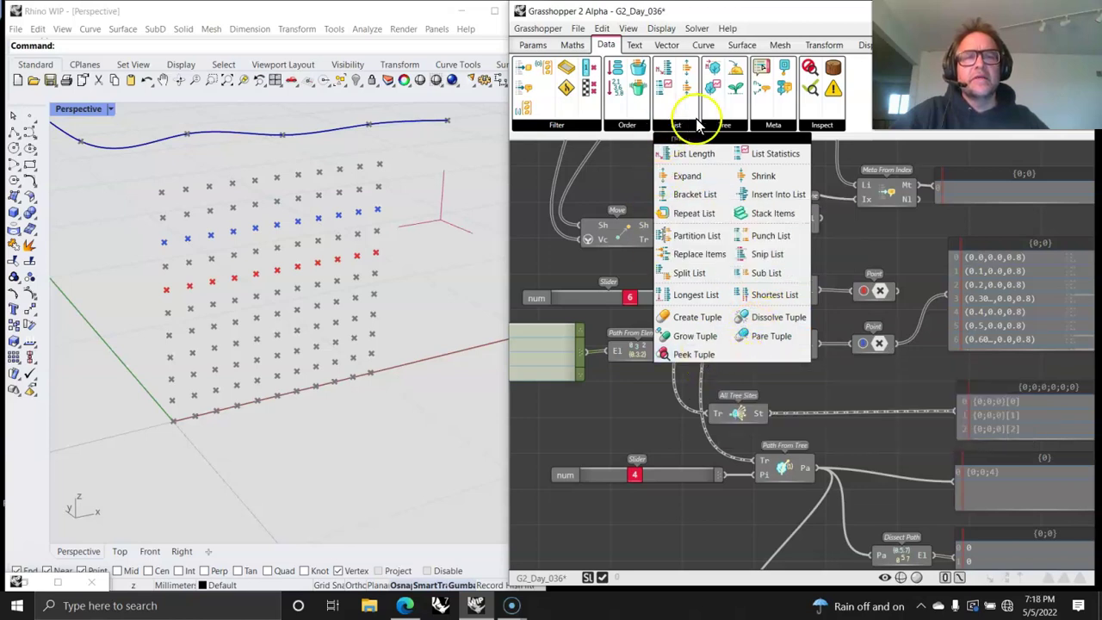
pyautogui.click(719, 124)
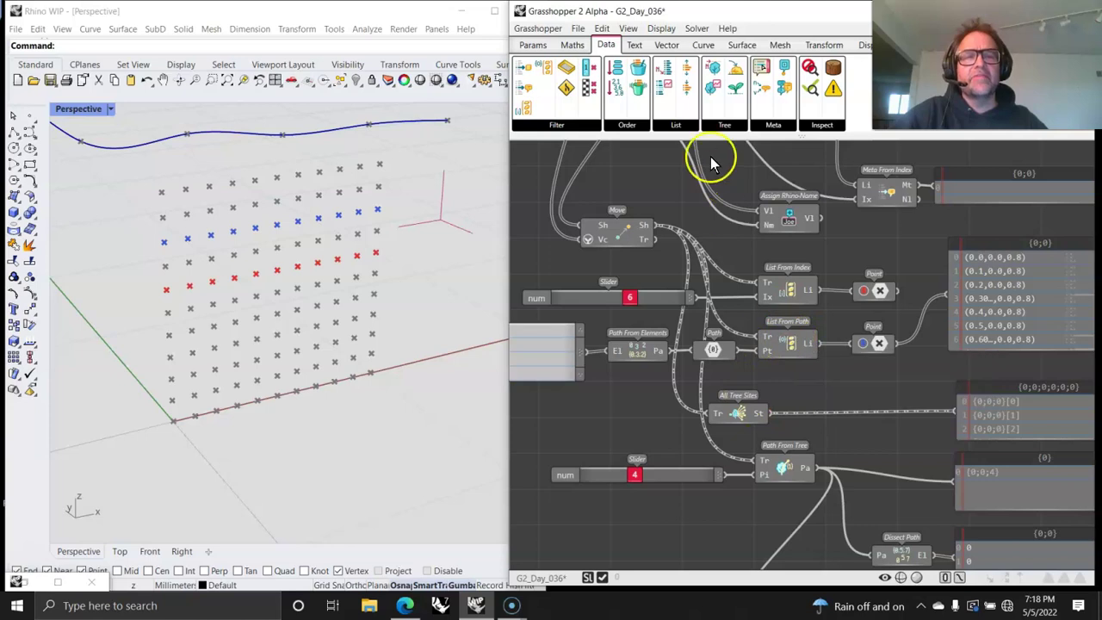
pyautogui.click(560, 125)
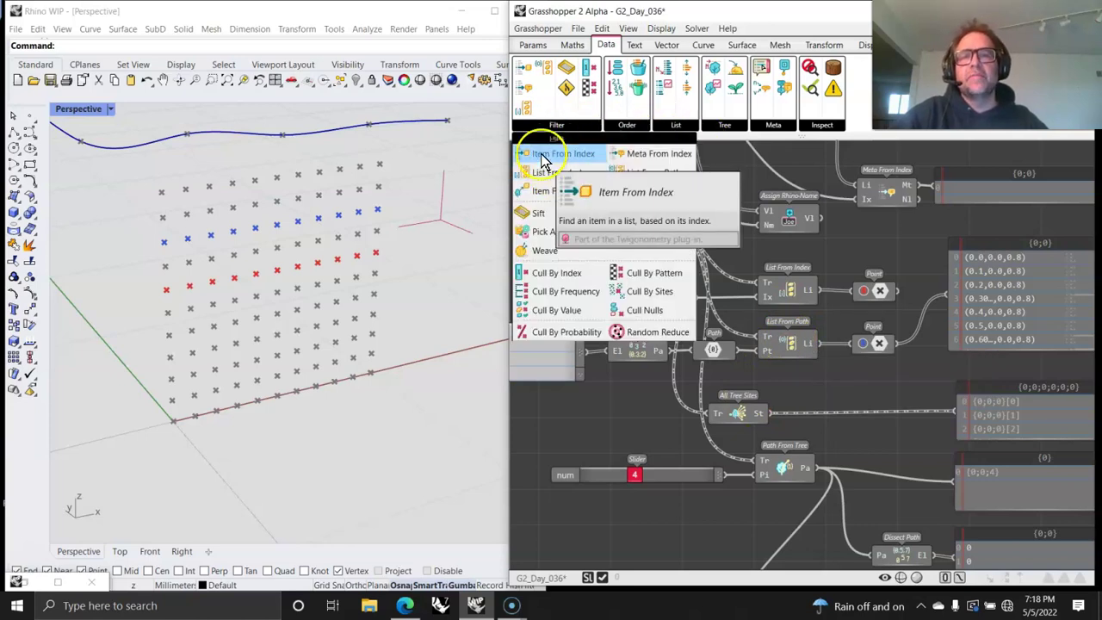
pyautogui.click(620, 162)
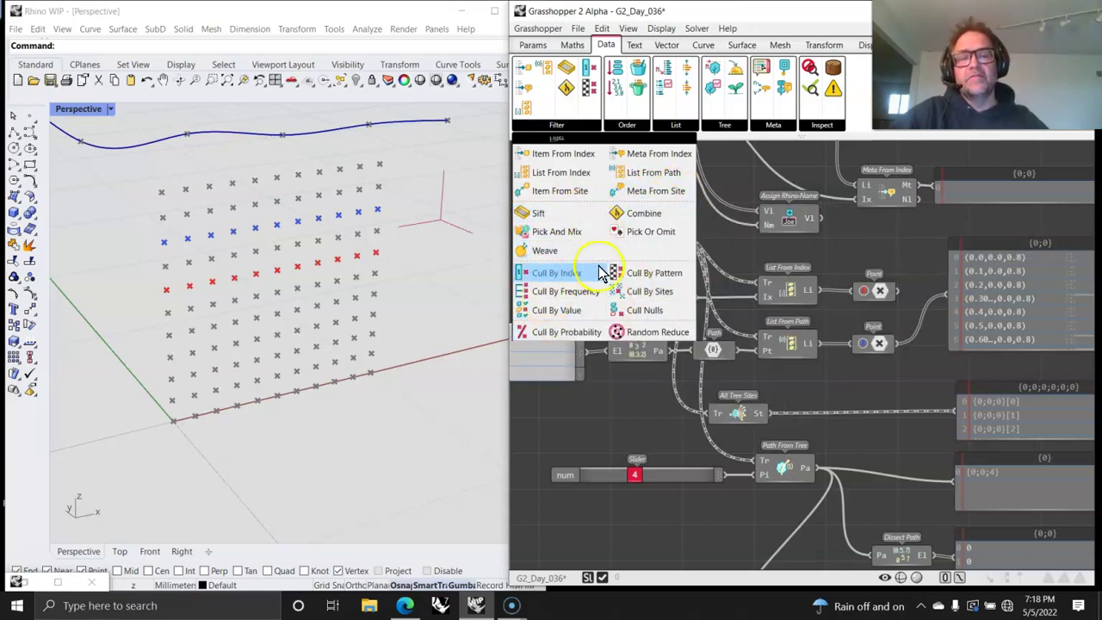
# Step: Move the All Tree Sites component to the right, aligning it with List From Path above it
pyautogui.moveTo(624, 430); pyautogui.dragTo(682, 378, button='right')
pyautogui.moveTo(681, 376); pyautogui.dragTo(846, 342)
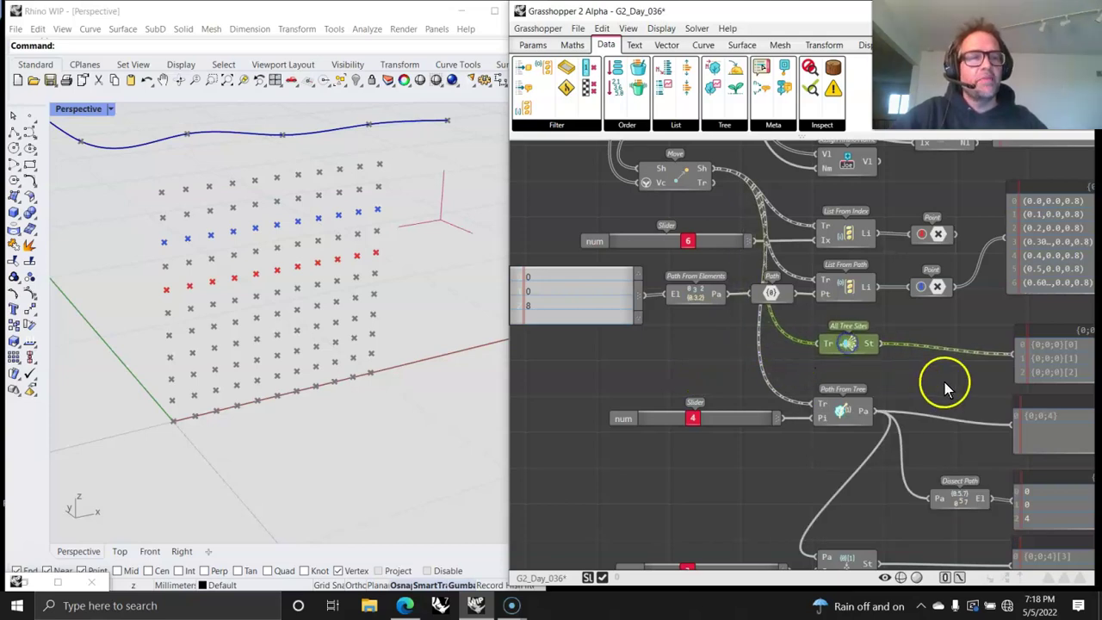
# Step: Examine the tree sites listed in the panel connected to All Tree Sites
pyautogui.moveTo(939, 382); pyautogui.dragTo(812, 364, button='right')
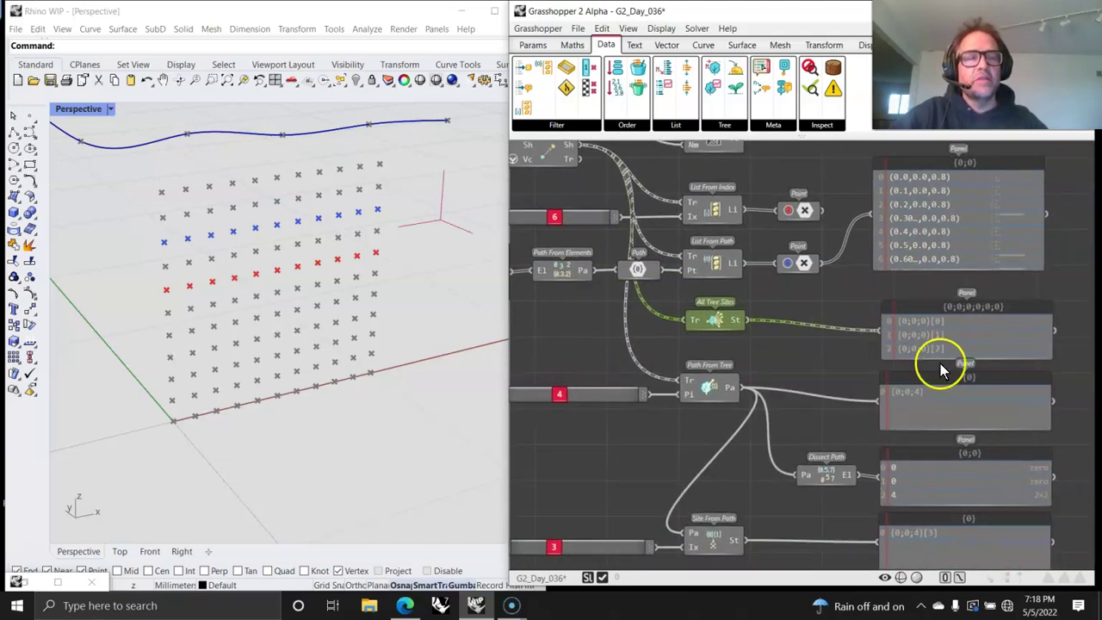
pyautogui.moveTo(836, 321); pyautogui.dragTo(902, 361, button='right')
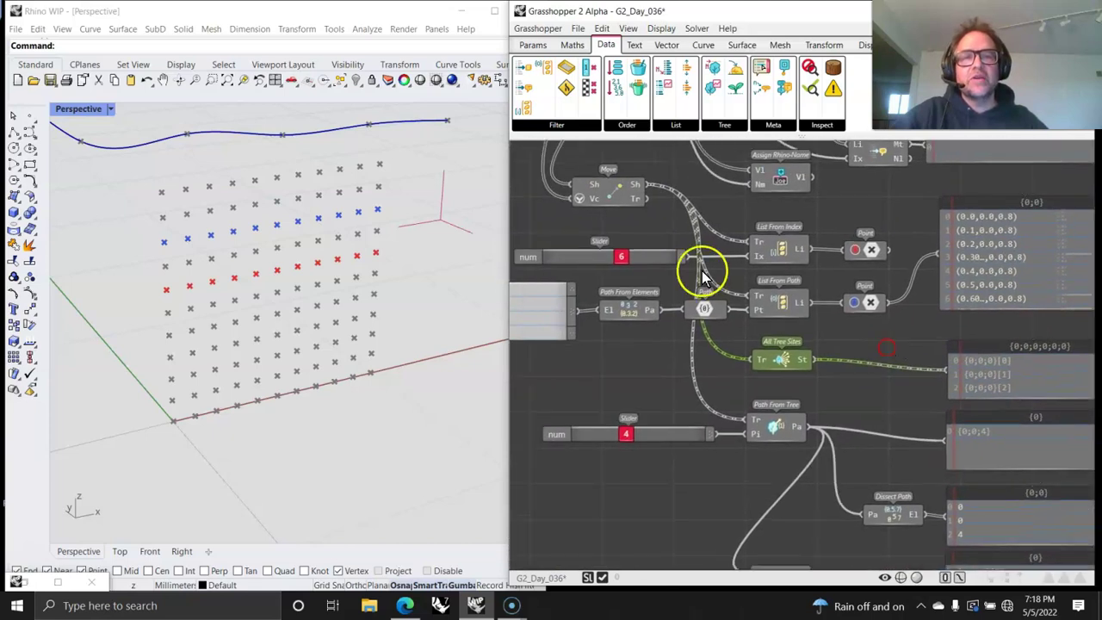
pyautogui.moveTo(1024, 396); pyautogui.dragTo(941, 312, button='right')
pyautogui.moveTo(953, 321)
pyautogui.mouseDown()
pyautogui.moveTo(975, 572)
pyautogui.moveTo(942, 308)
pyautogui.mouseUp()
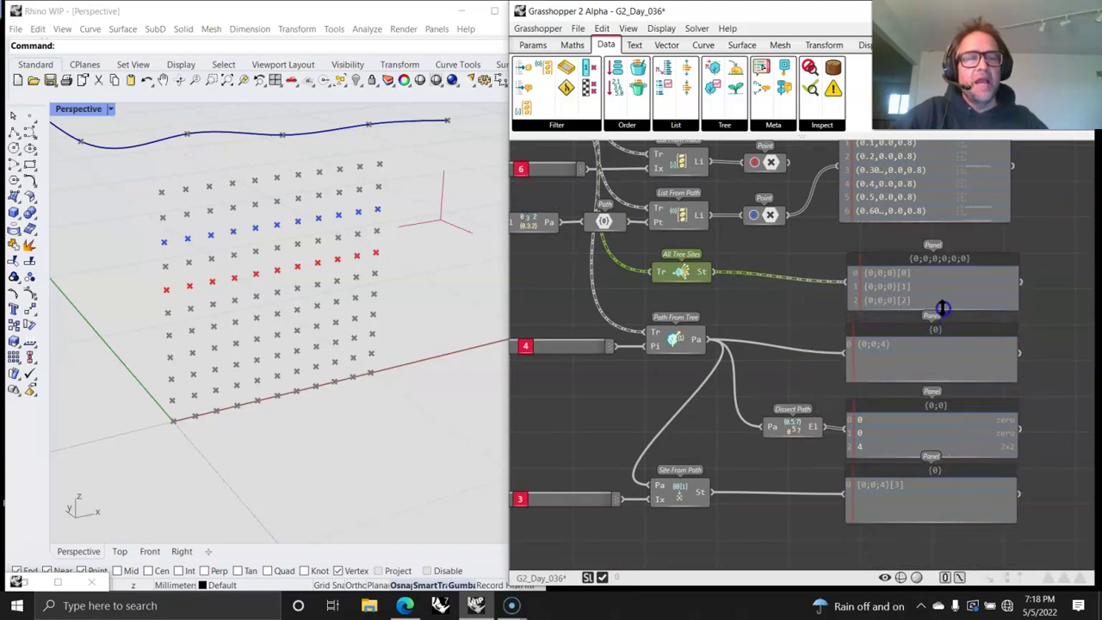
pyautogui.scroll(5, 873, 296)
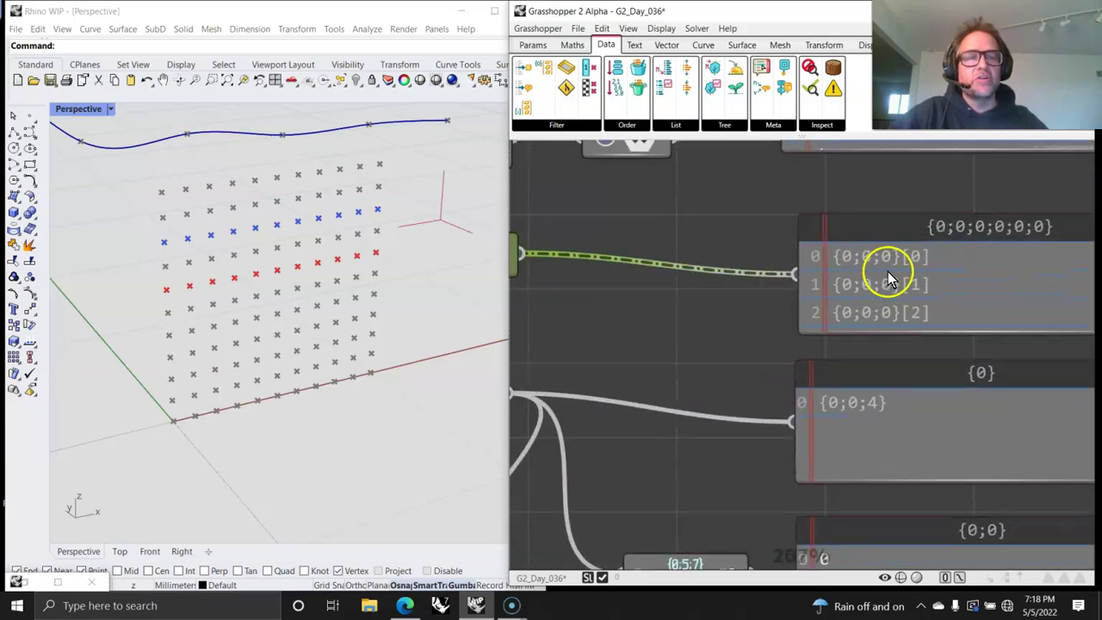
pyautogui.scroll(-6, 893, 289)
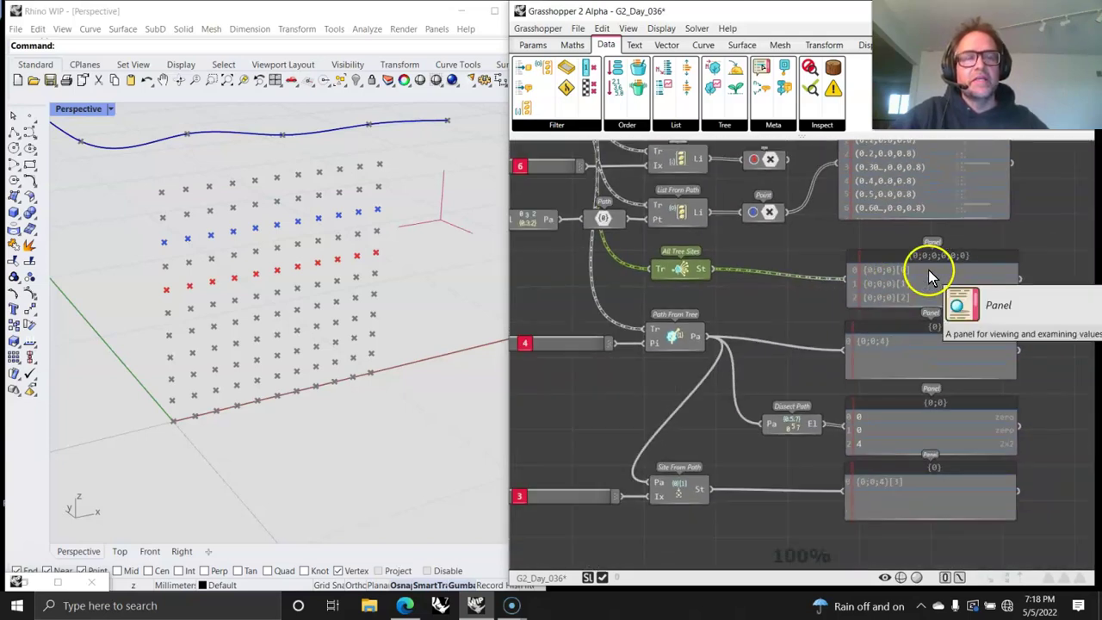
pyautogui.moveTo(753, 322)
pyautogui.mouseDown(button='right')
pyautogui.moveTo(825, 299)
pyautogui.moveTo(870, 310)
pyautogui.moveTo(890, 339)
pyautogui.moveTo(879, 339)
pyautogui.mouseUp(button='right')
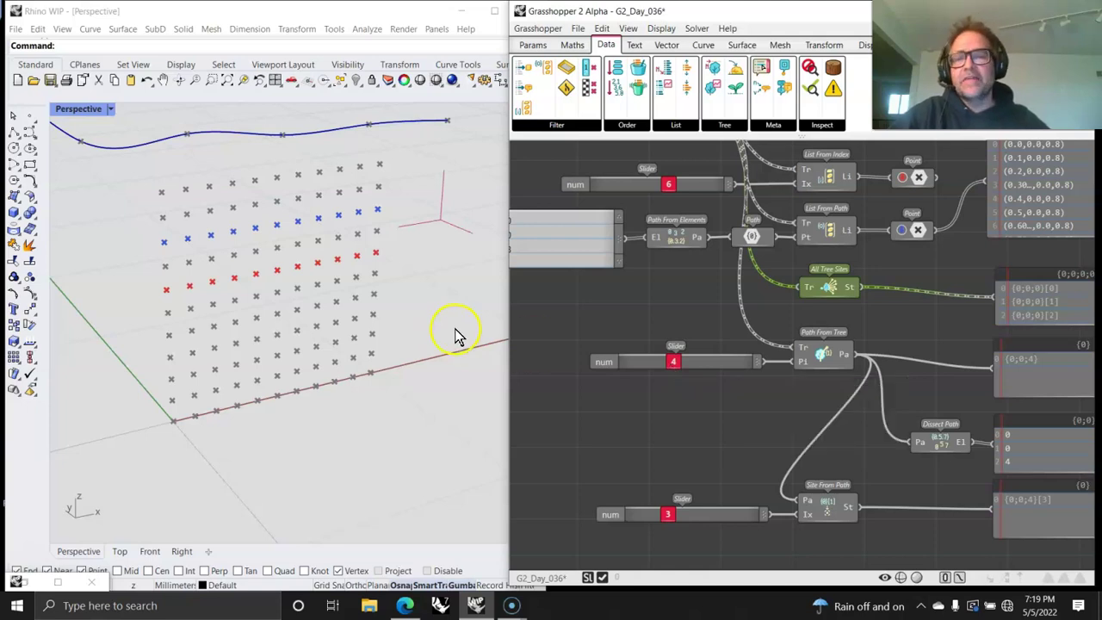
# Step: Set the path index slider of Path From Tree to 8
pyautogui.hscroll(2, 711, 438)
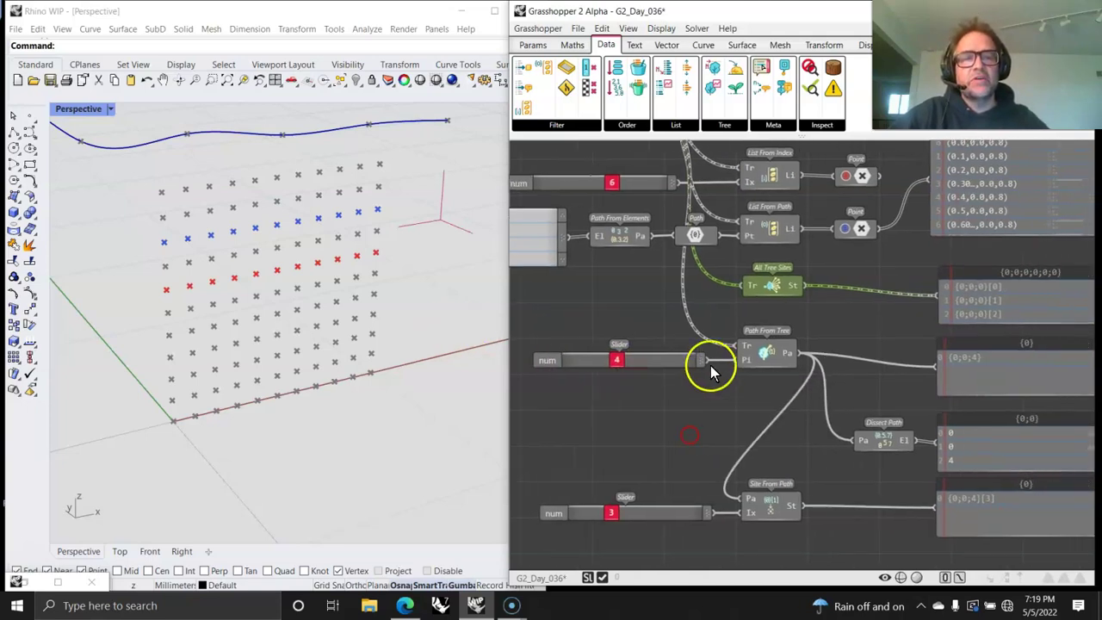
pyautogui.moveTo(734, 405); pyautogui.dragTo(794, 423, button='right')
pyautogui.moveTo(742, 383); pyautogui.dragTo(764, 386)
pyautogui.moveTo(814, 465); pyautogui.dragTo(700, 434, button='right')
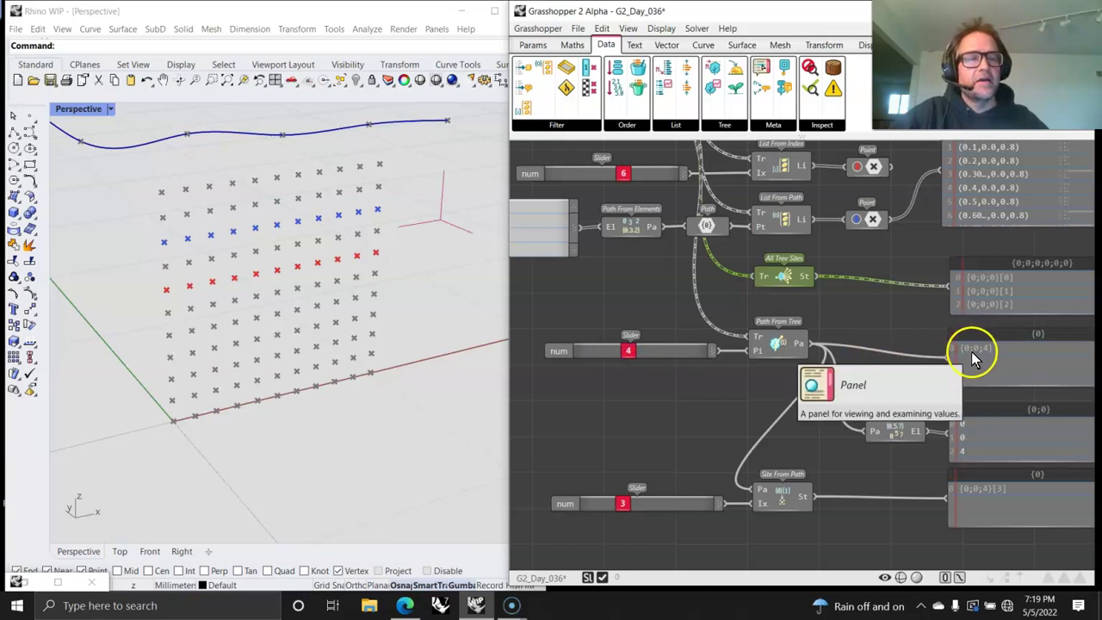
pyautogui.moveTo(670, 451); pyautogui.dragTo(648, 405, button='right')
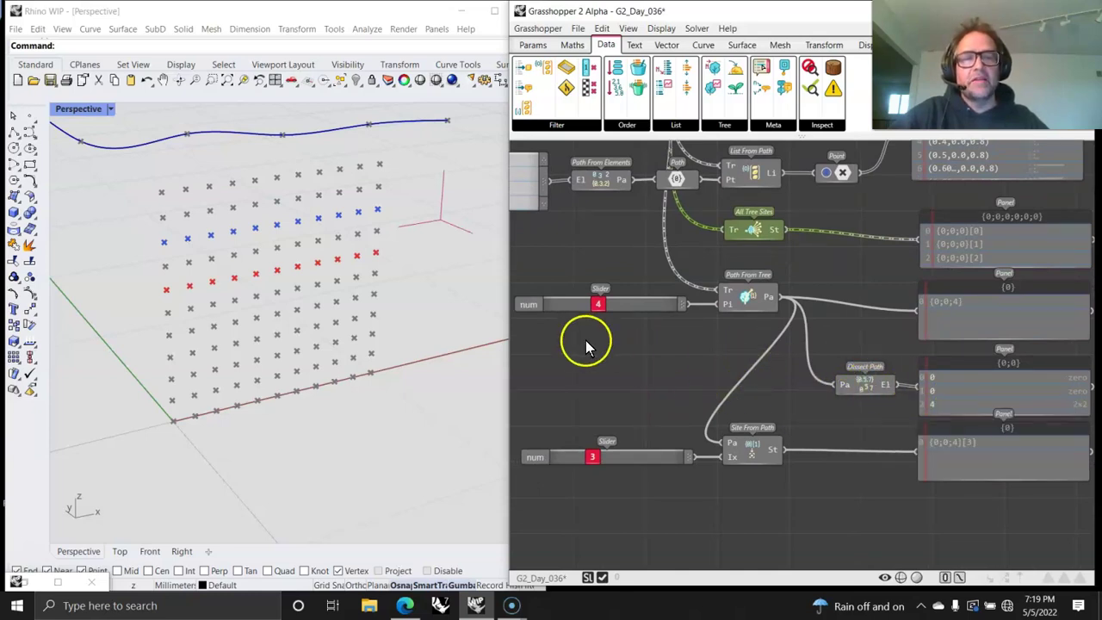
pyautogui.moveTo(595, 352); pyautogui.dragTo(713, 415, button='right')
pyautogui.click(718, 368)
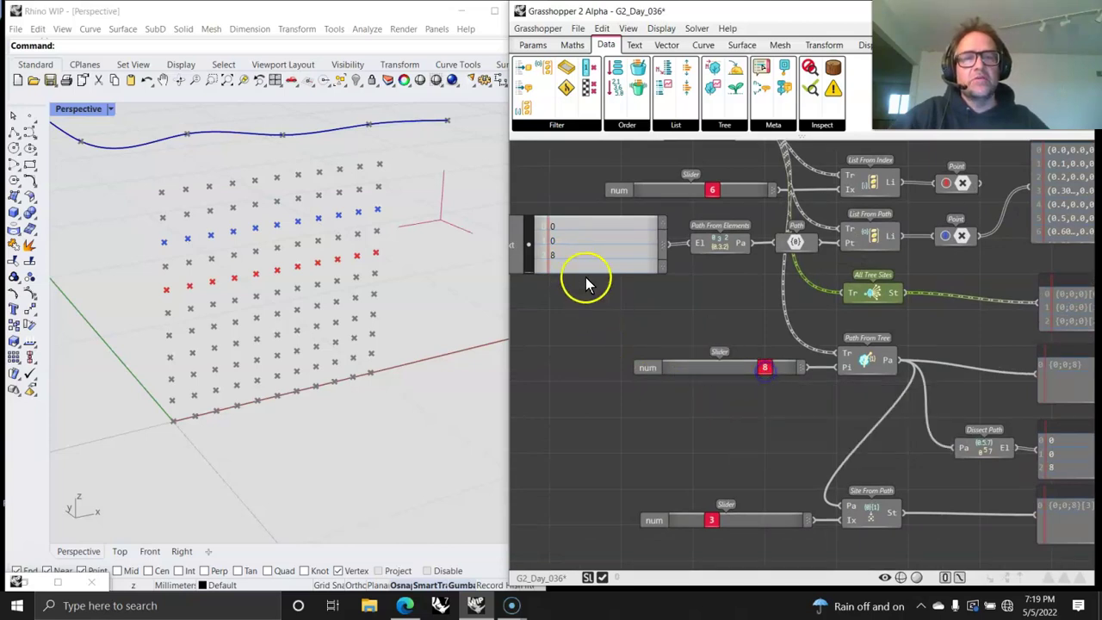
pyautogui.moveTo(769, 380); pyautogui.dragTo(679, 304, button='right')
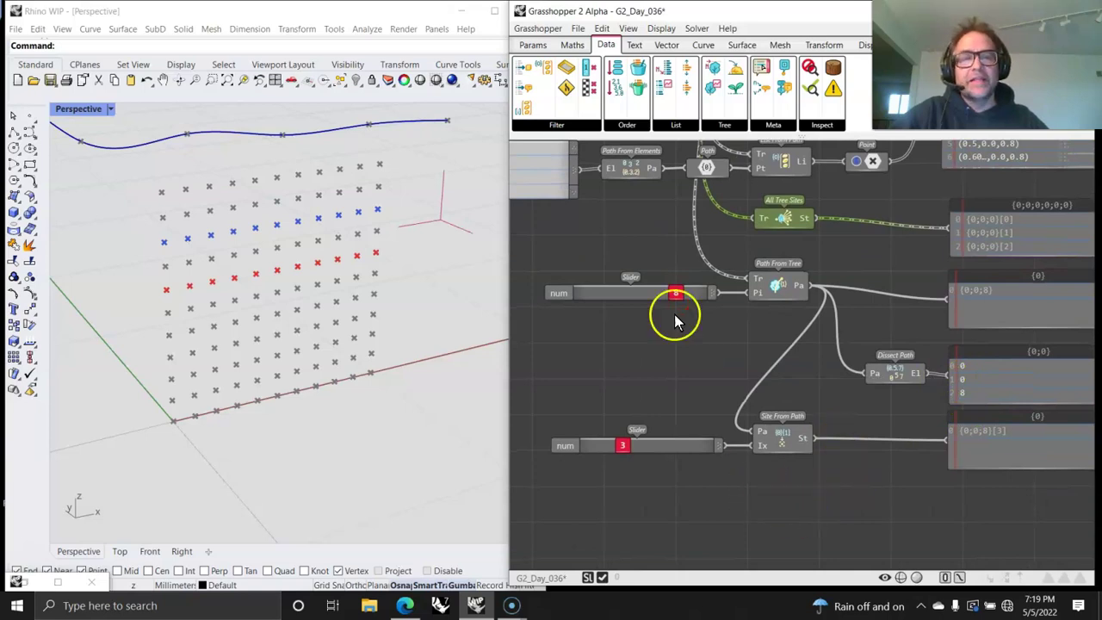
# Step: Examine the components in the Data category's Filter, Tree, List, Order, Meta and Inspect groups, and clear the selection on the canvas
pyautogui.click(552, 124)
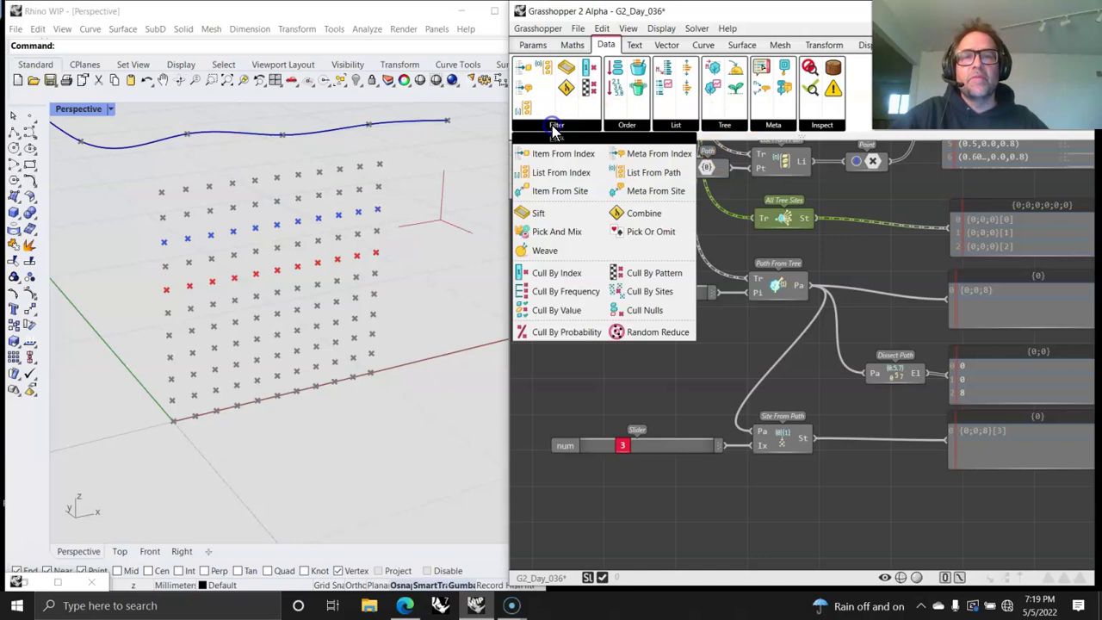
pyautogui.click(726, 126)
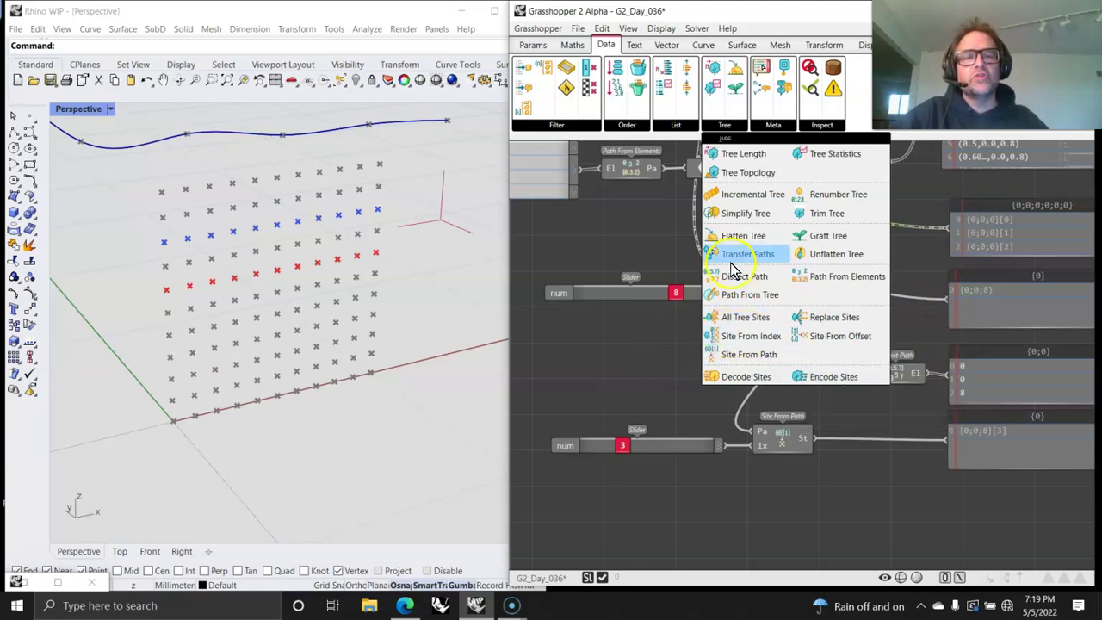
pyautogui.click(676, 127)
pyautogui.click(675, 127)
pyautogui.click(676, 128)
pyautogui.click(628, 127)
pyautogui.click(631, 127)
pyautogui.click(631, 127)
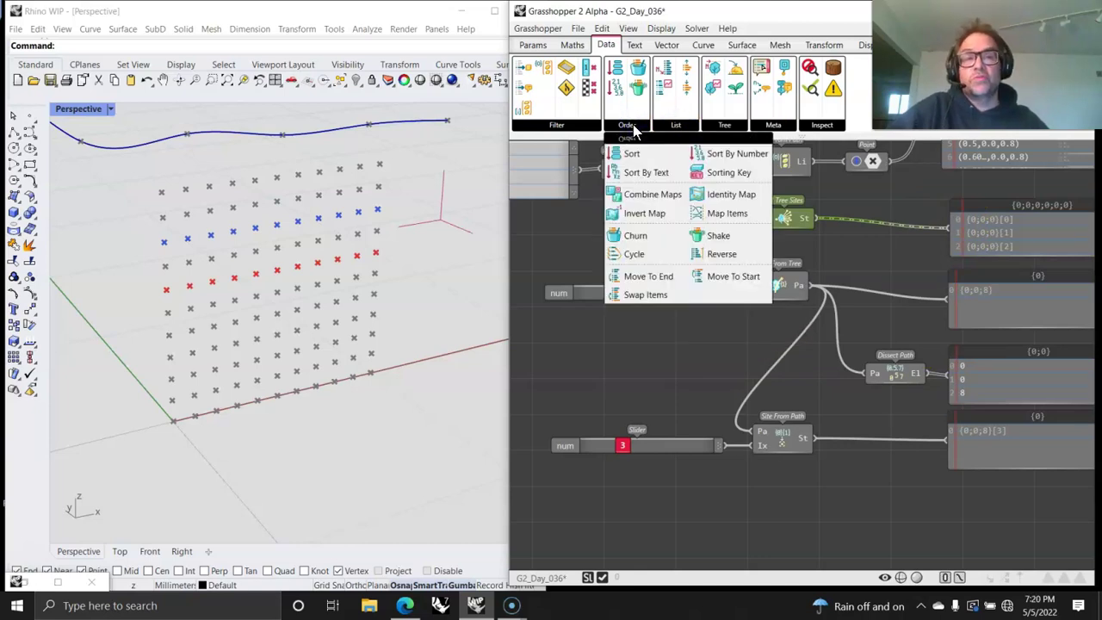
pyautogui.click(772, 127)
pyautogui.click(772, 127)
pyautogui.click(809, 129)
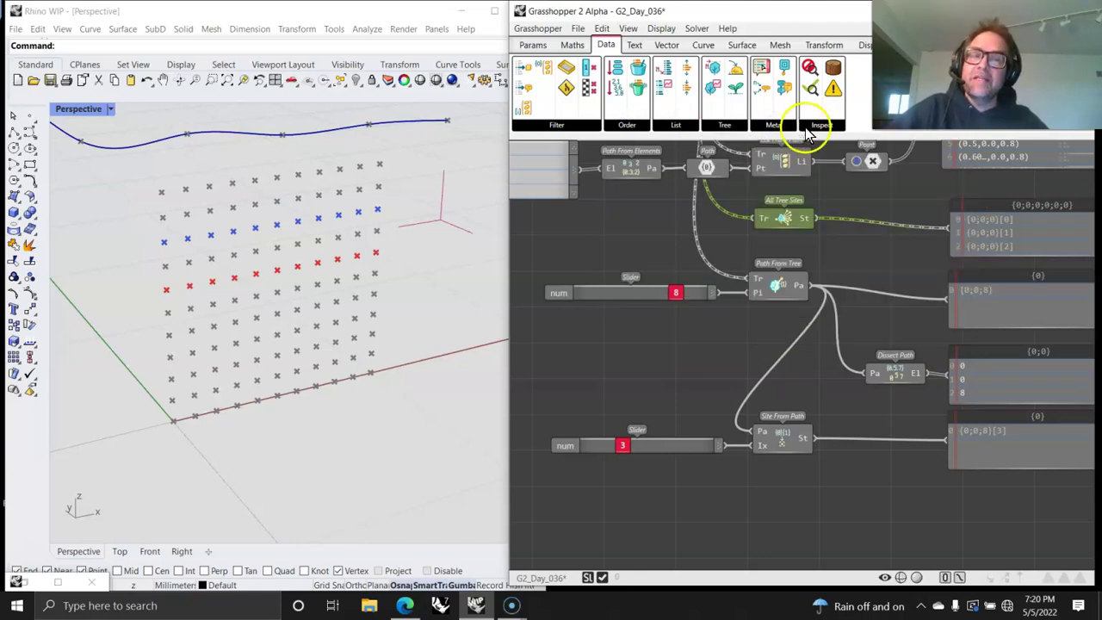
pyautogui.click(823, 126)
pyautogui.moveTo(840, 173); pyautogui.dragTo(642, 232)
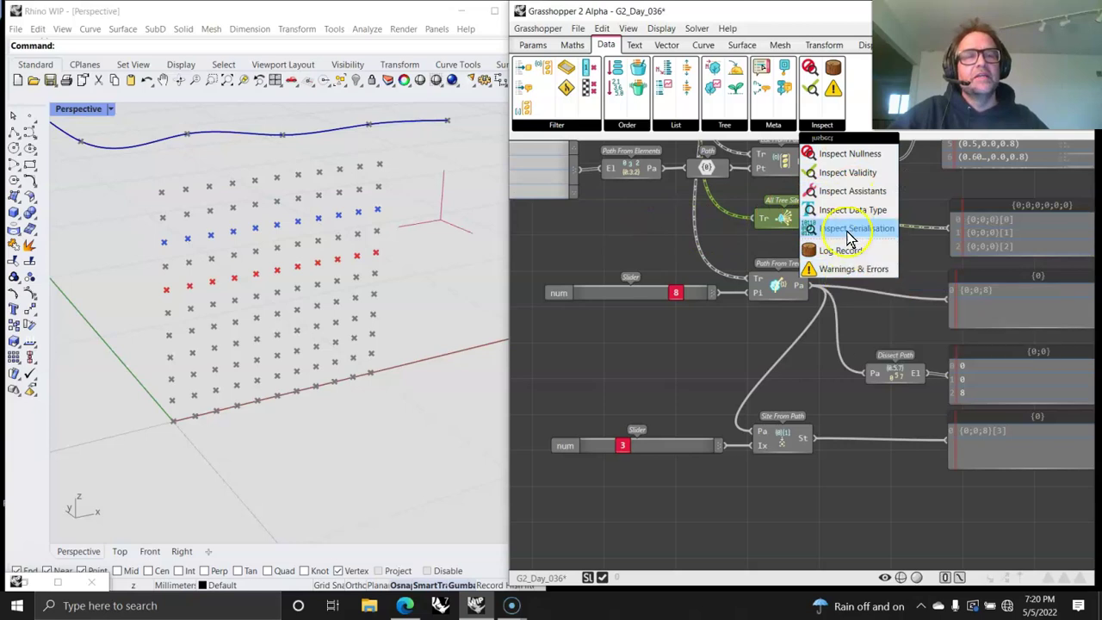
pyautogui.click(632, 247)
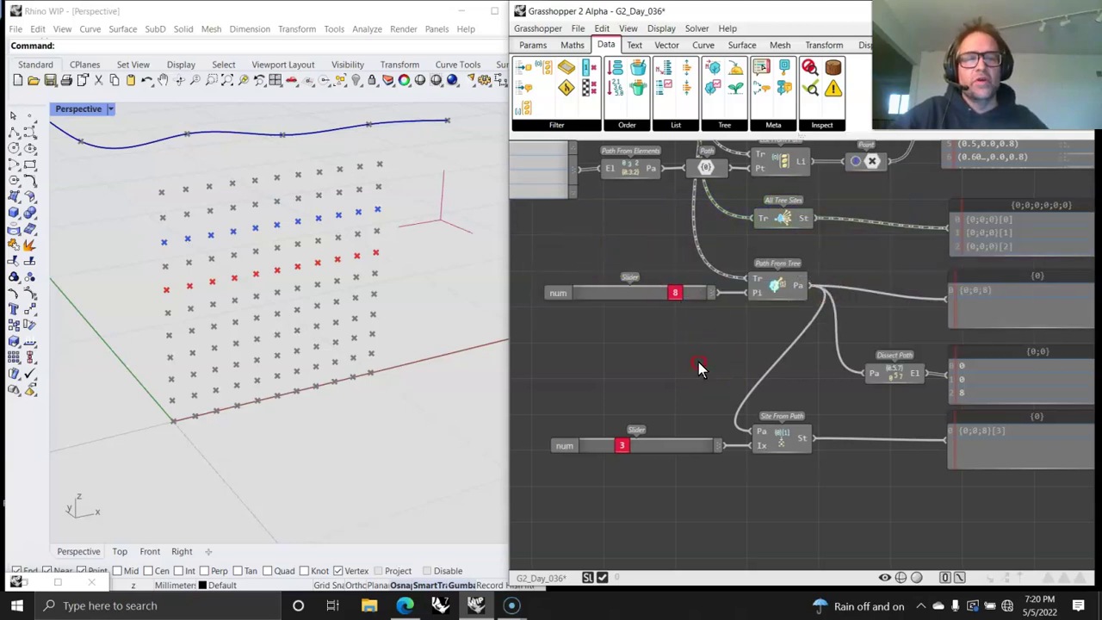
# Step: Set the Path From Tree slider to 7 and the Site From Path slider to 6
pyautogui.moveTo(701, 367); pyautogui.dragTo(708, 293, button='right')
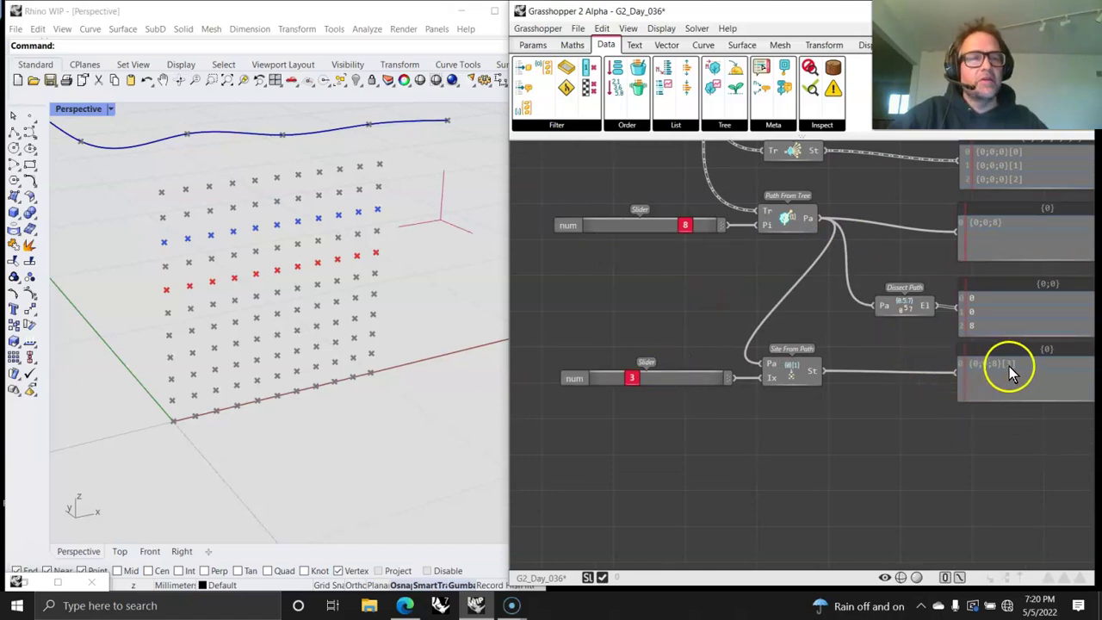
pyautogui.moveTo(797, 411); pyautogui.dragTo(827, 454, button='right')
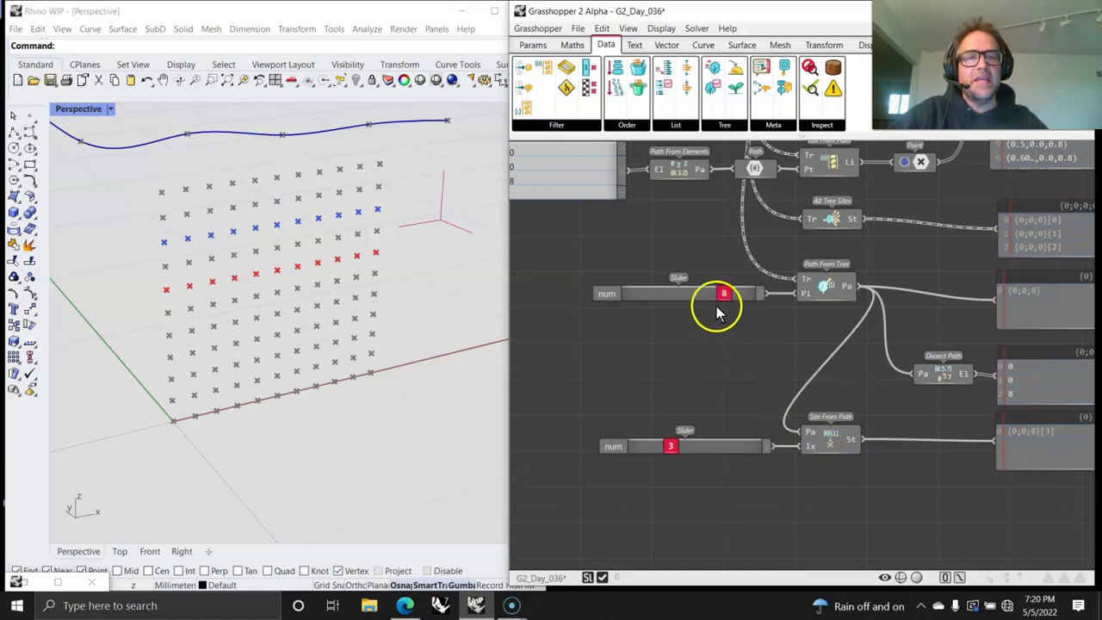
pyautogui.moveTo(724, 294)
pyautogui.mouseDown()
pyautogui.moveTo(687, 296)
pyautogui.moveTo(713, 301)
pyautogui.mouseUp()
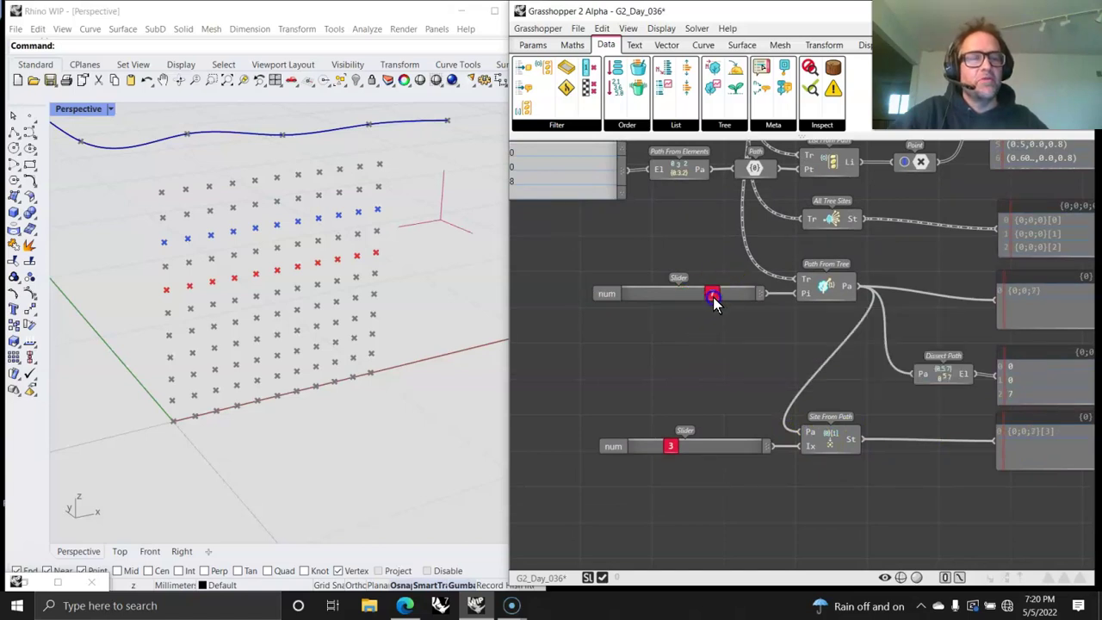
pyautogui.moveTo(729, 341); pyautogui.dragTo(704, 305, button='right')
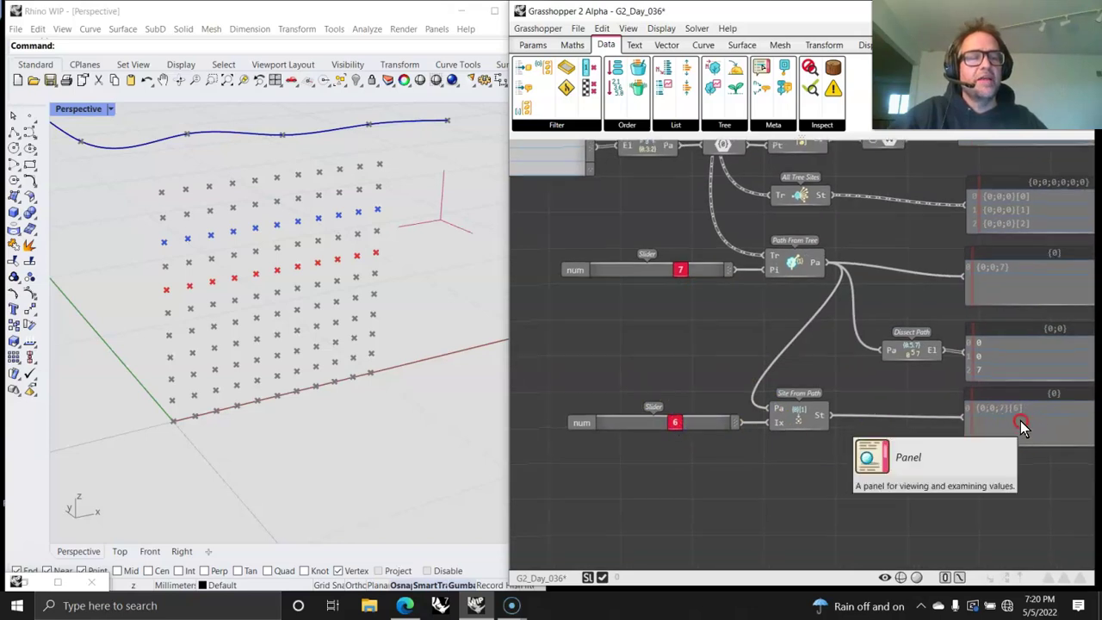
# Step: Look over the whole definition and the components in the Maths, Data, Text, Vector, Curve, Surface, Mesh and Transform categories
pyautogui.moveTo(1021, 418); pyautogui.dragTo(852, 456, button='right')
pyautogui.scroll(-3, 866, 321)
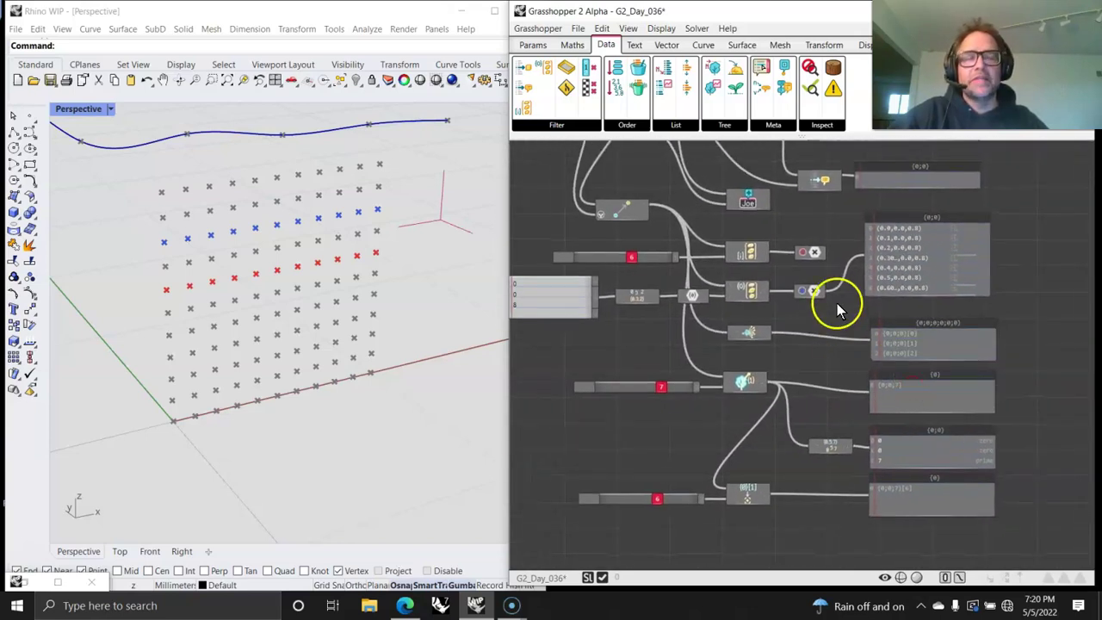
pyautogui.moveTo(830, 364); pyautogui.dragTo(902, 397, button='right')
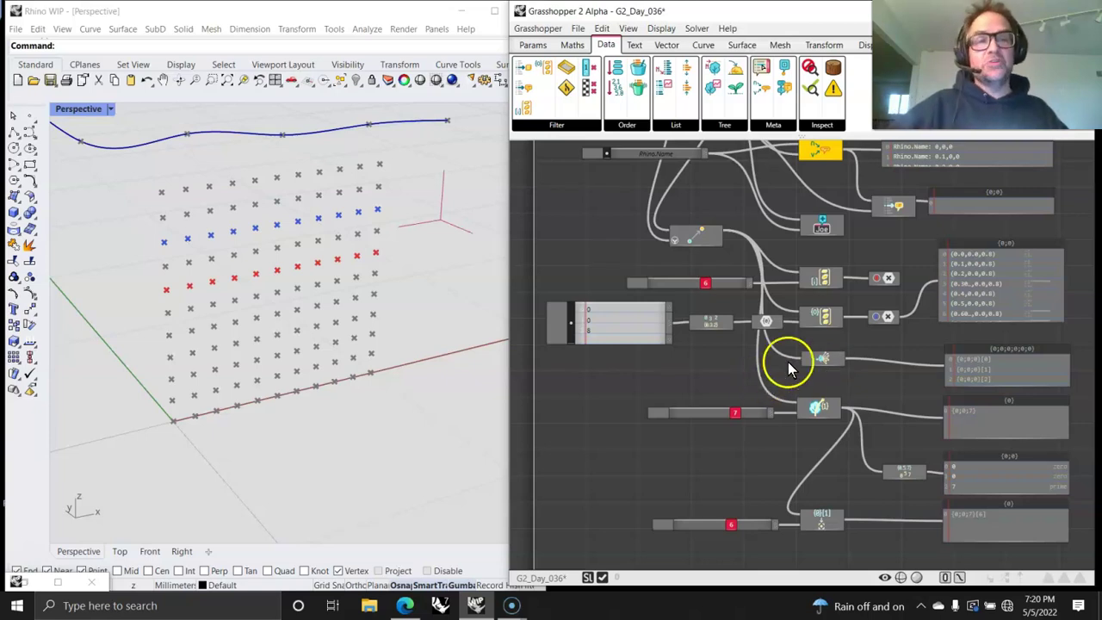
pyautogui.scroll(-2, 788, 366)
pyautogui.moveTo(787, 366); pyautogui.dragTo(752, 400, button='right')
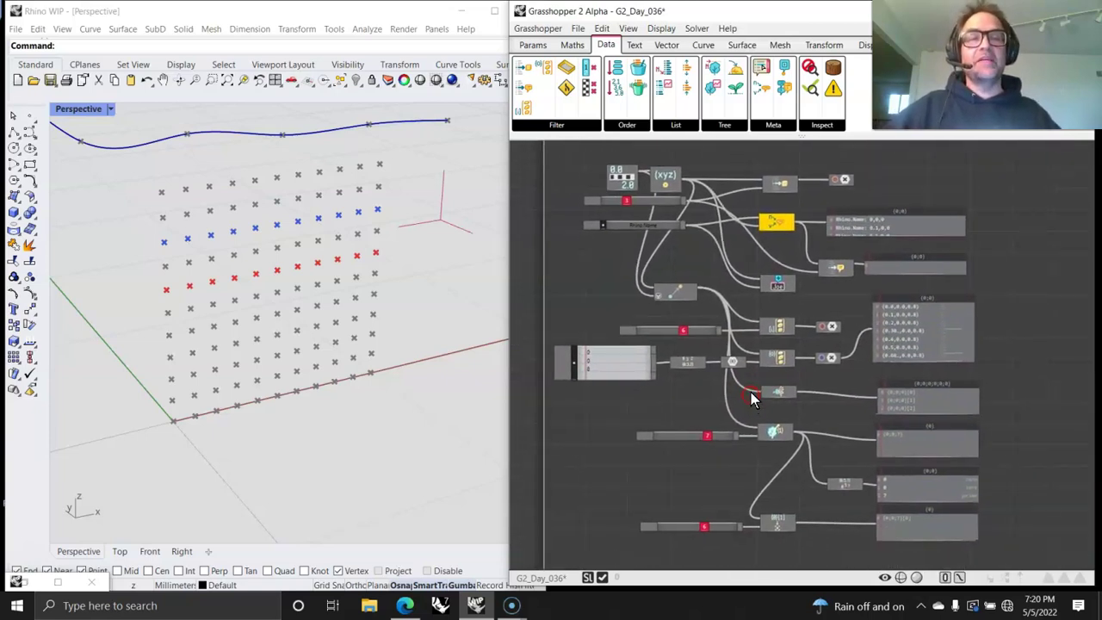
pyautogui.click(572, 45)
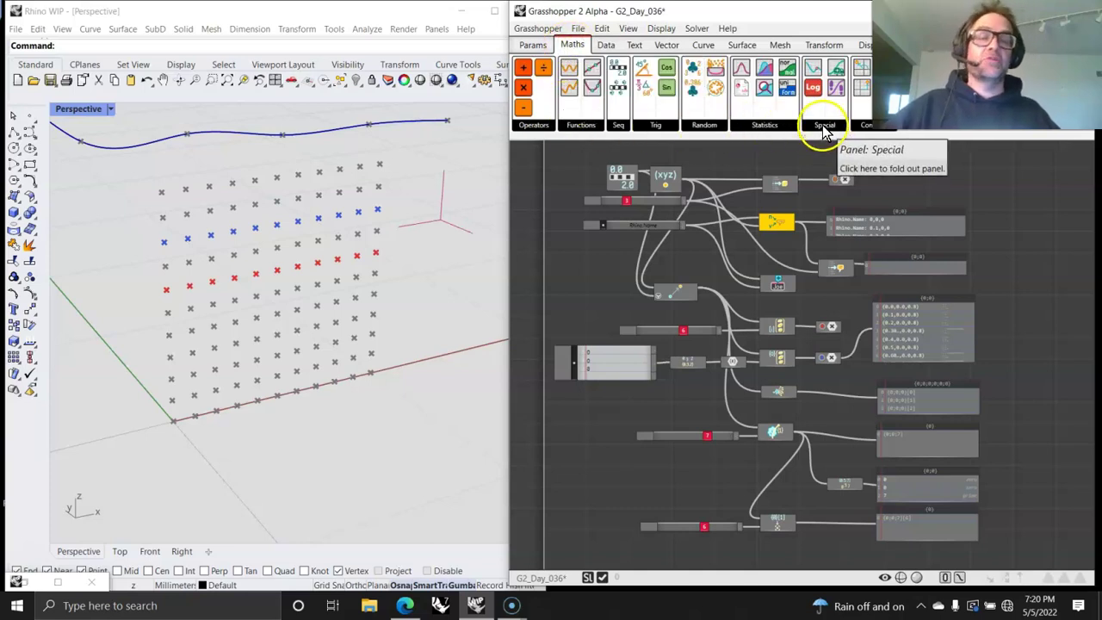
pyautogui.click(607, 46)
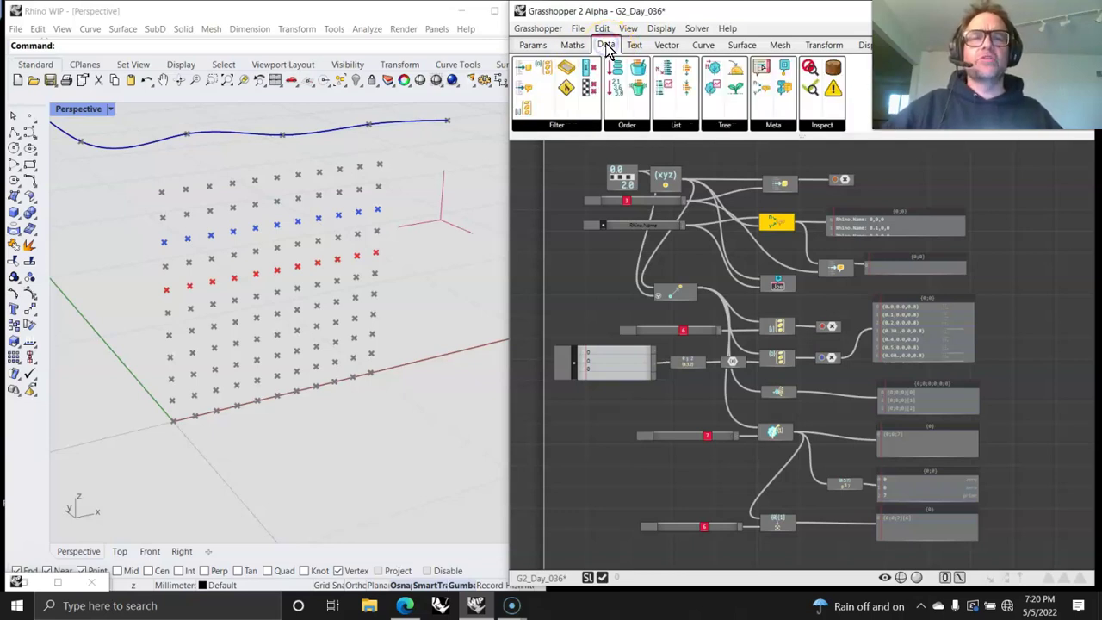
pyautogui.click(572, 45)
pyautogui.click(605, 47)
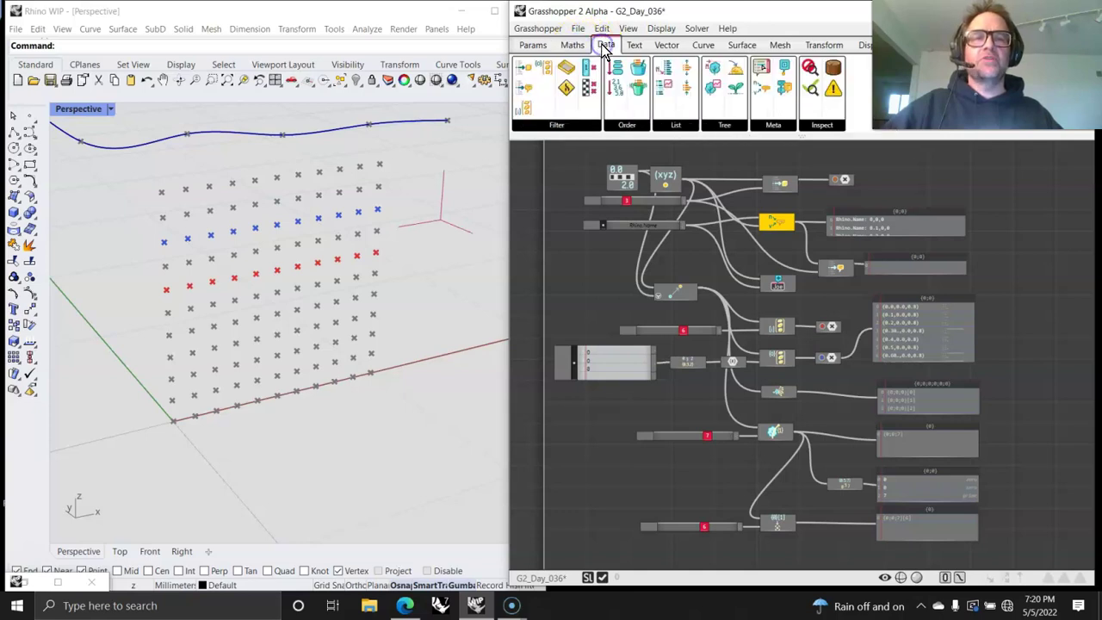
pyautogui.click(634, 46)
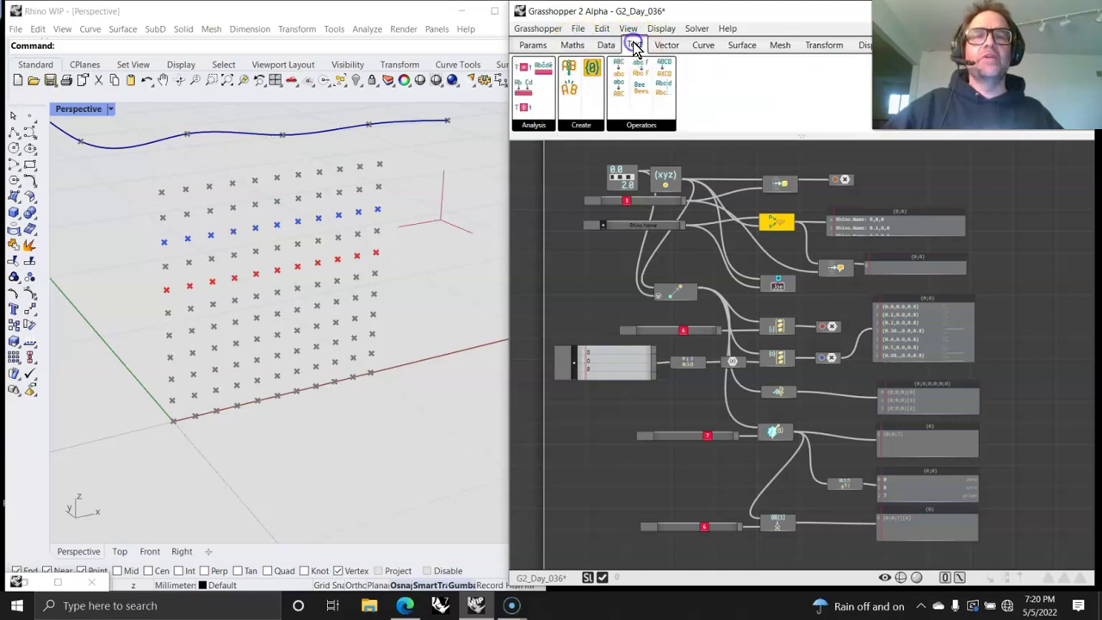
pyautogui.click(667, 46)
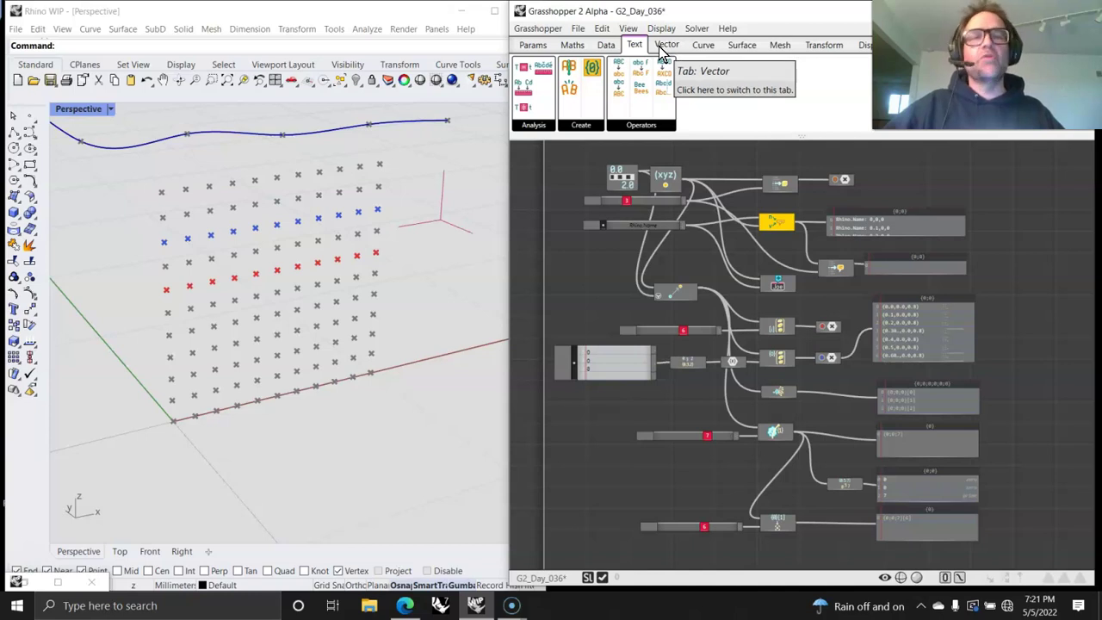
pyautogui.click(659, 45)
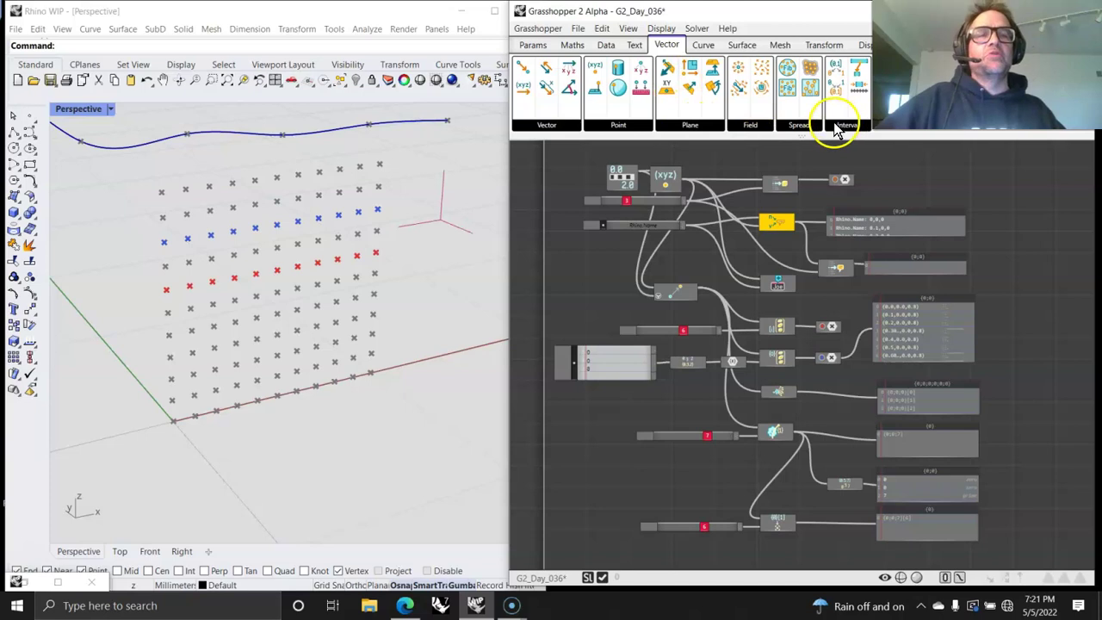
pyautogui.click(700, 46)
pyautogui.click(742, 45)
pyautogui.click(783, 45)
pyautogui.click(816, 46)
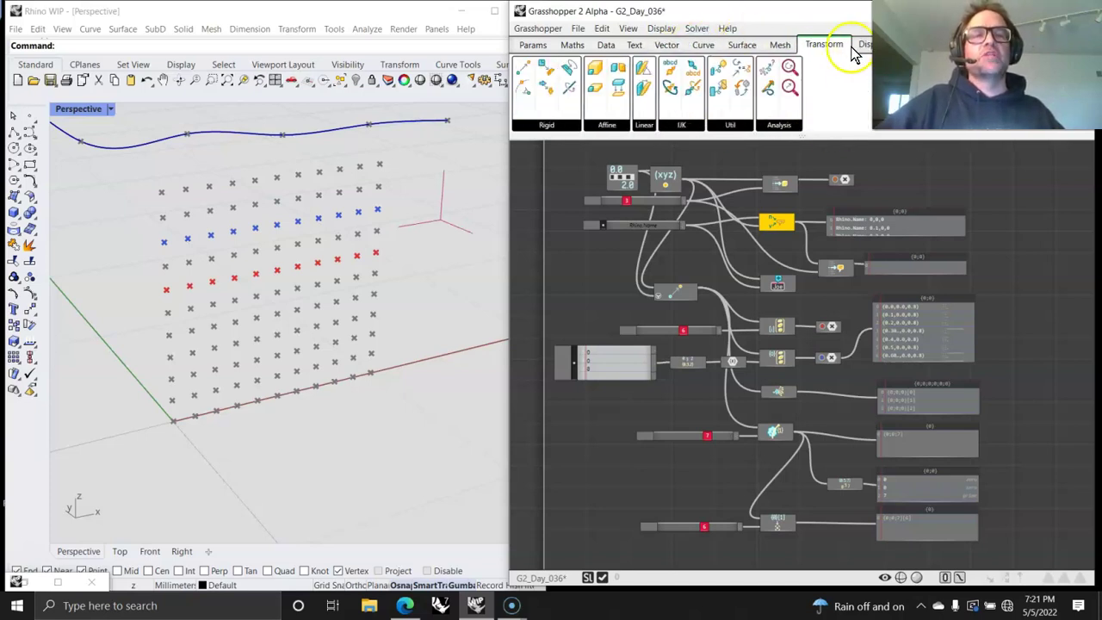
pyautogui.click(605, 45)
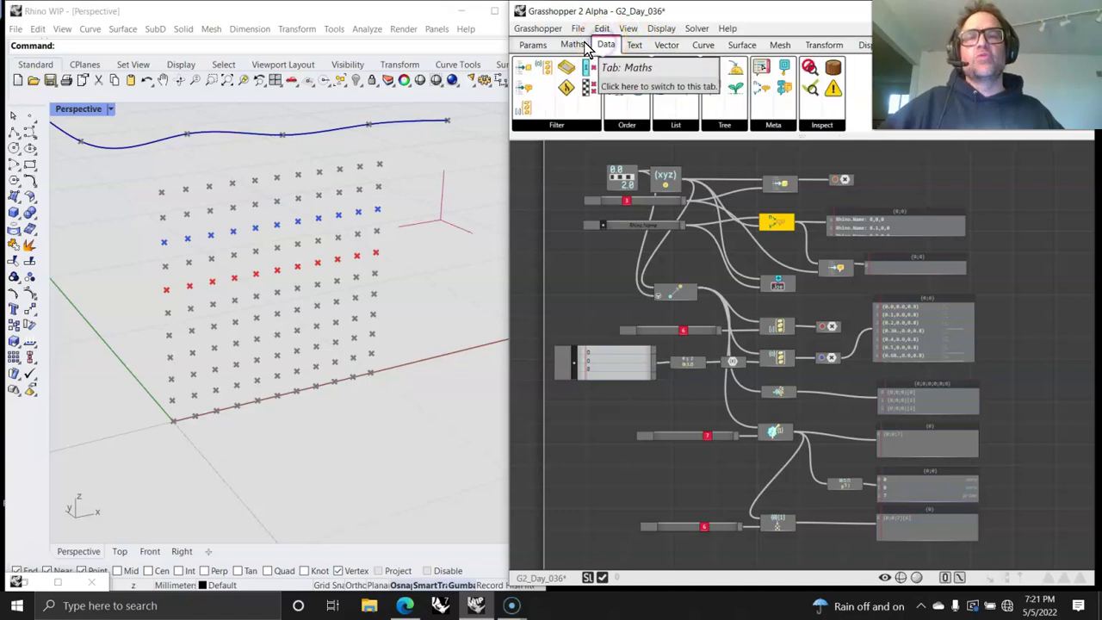
pyautogui.click(574, 46)
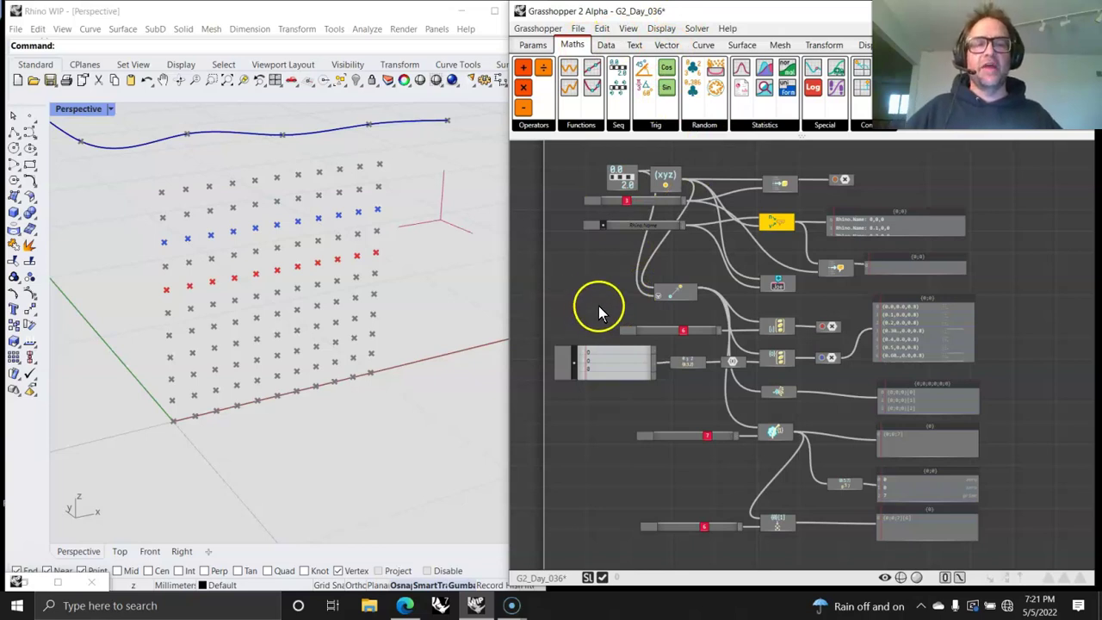
pyautogui.scroll(2, 599, 306)
pyautogui.moveTo(598, 305); pyautogui.dragTo(625, 308, button='right')
pyautogui.scroll(-1, 626, 298)
pyautogui.moveTo(303, 293); pyautogui.dragTo(277, 274, button='right')
pyautogui.moveTo(663, 226); pyautogui.dragTo(697, 236, button='right')
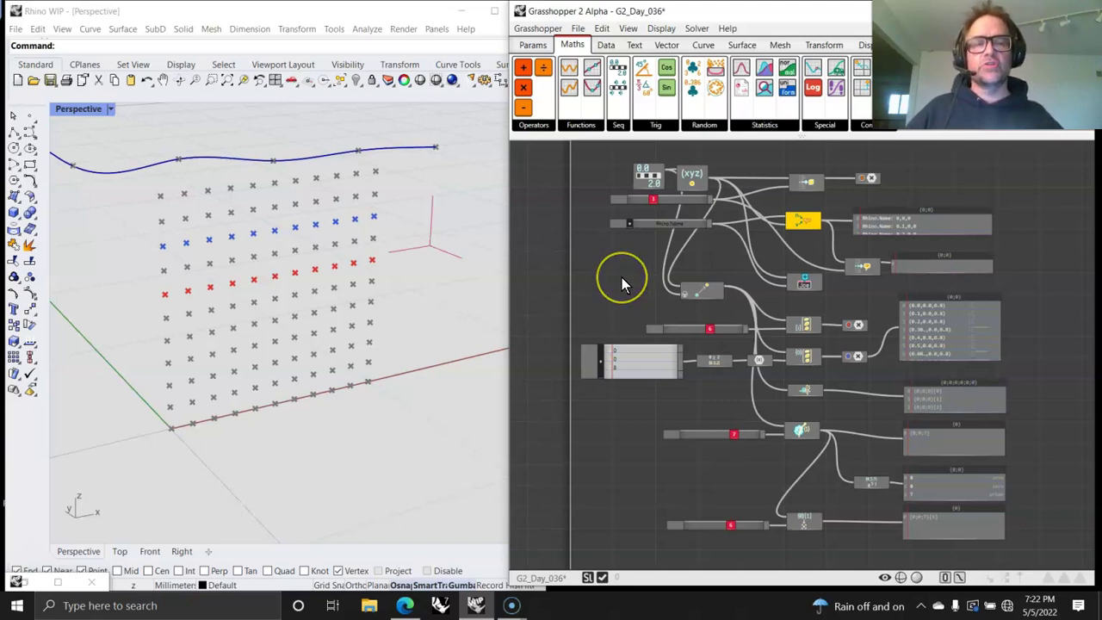
pyautogui.moveTo(797, 428)
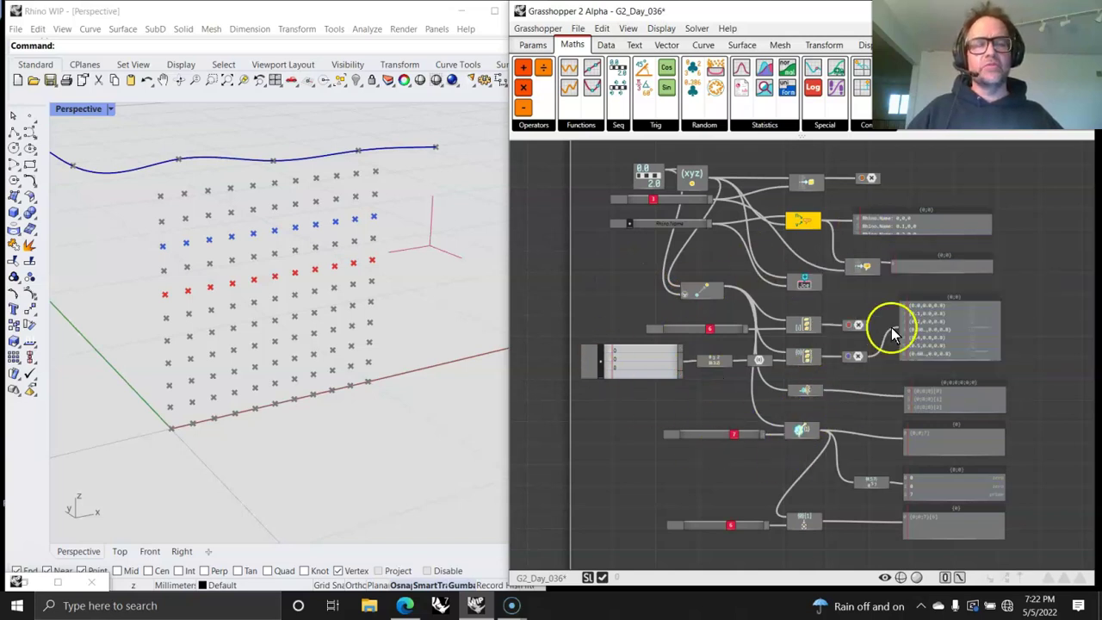